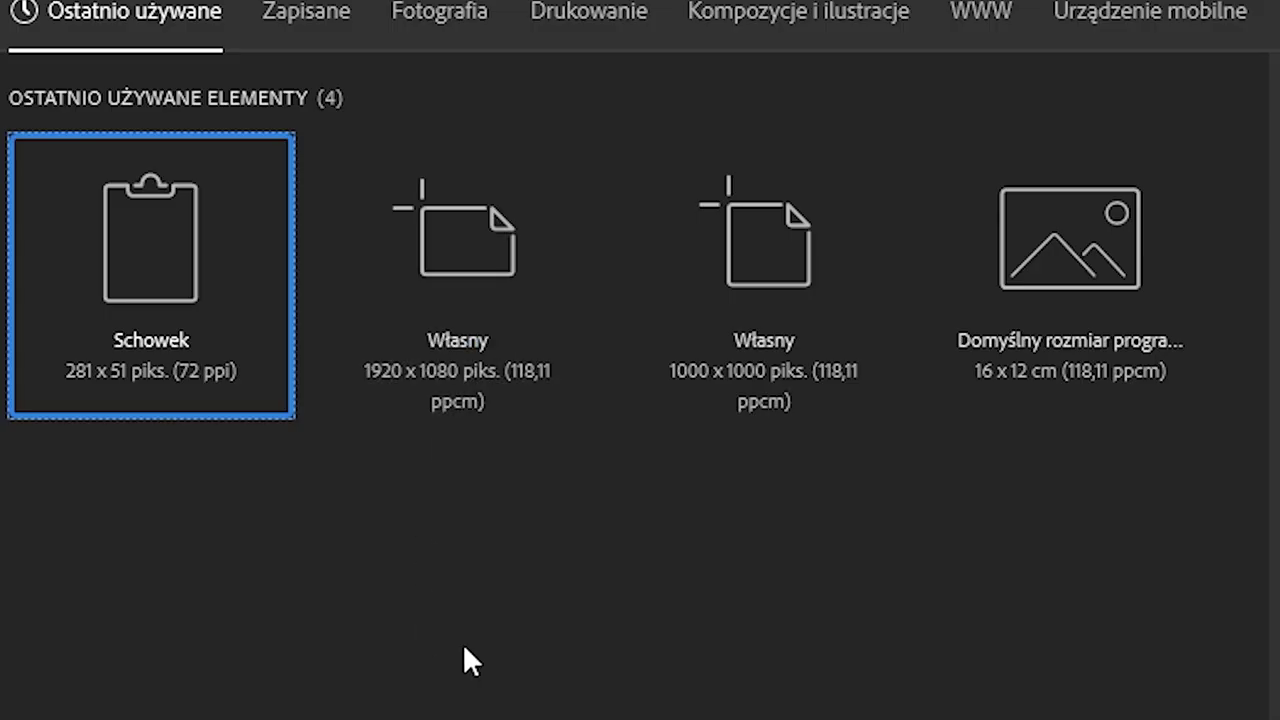
Step: Pick the 1920×1080 Własny preset for the new document
left_click(440, 383)
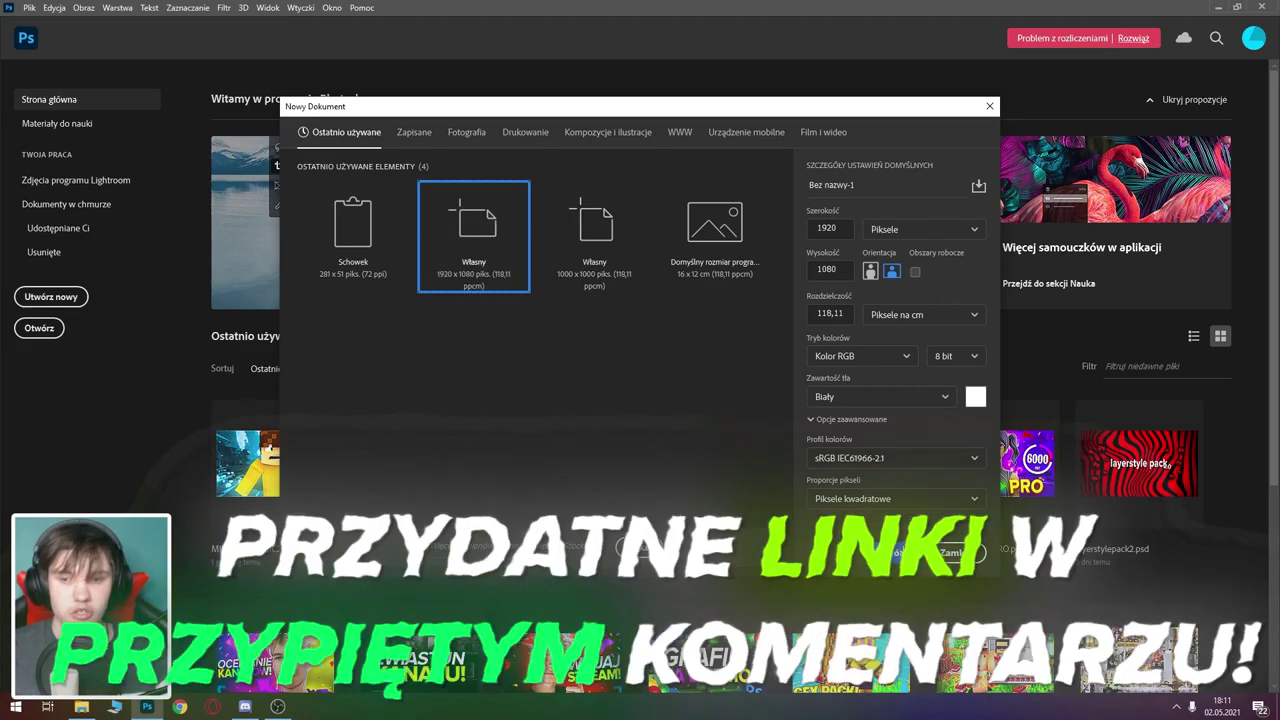
Step: Create the blank 1920×1080 Bez nazwy-1 document and adjust the canvas zoom level
left_click(881, 552)
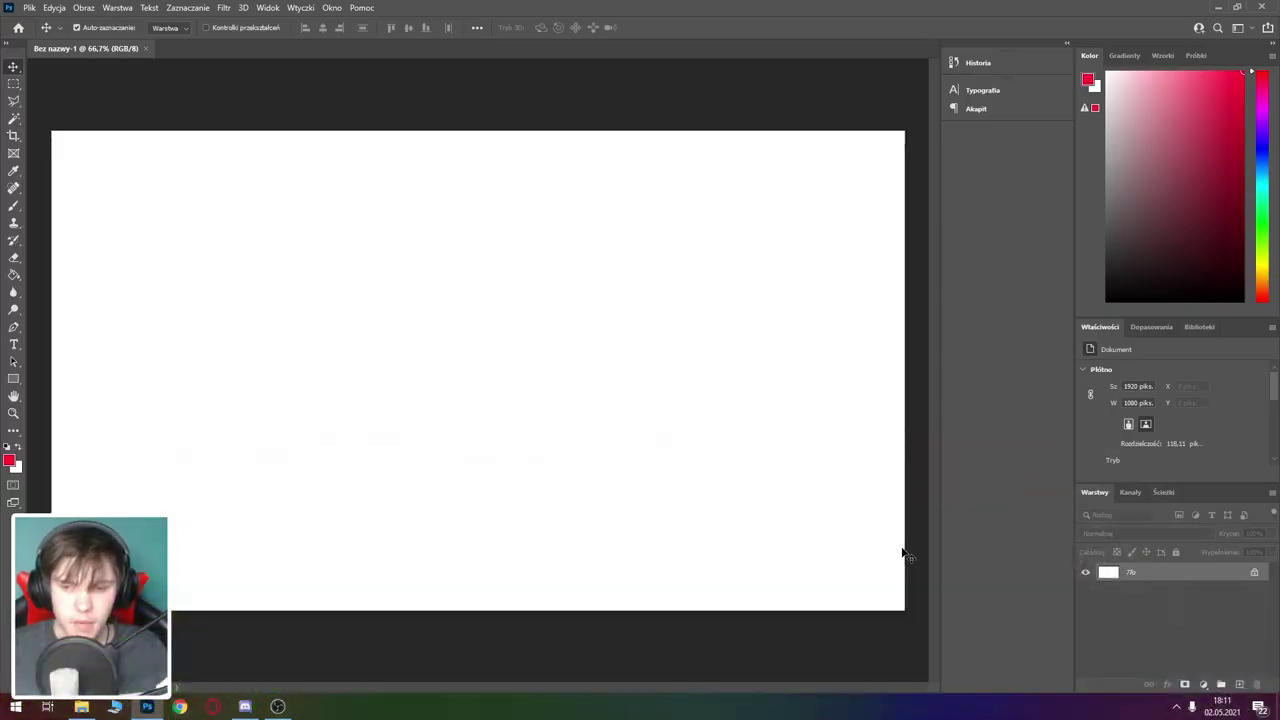
scroll(557, 480, "down", 2)
scroll(571, 480, "down", 3)
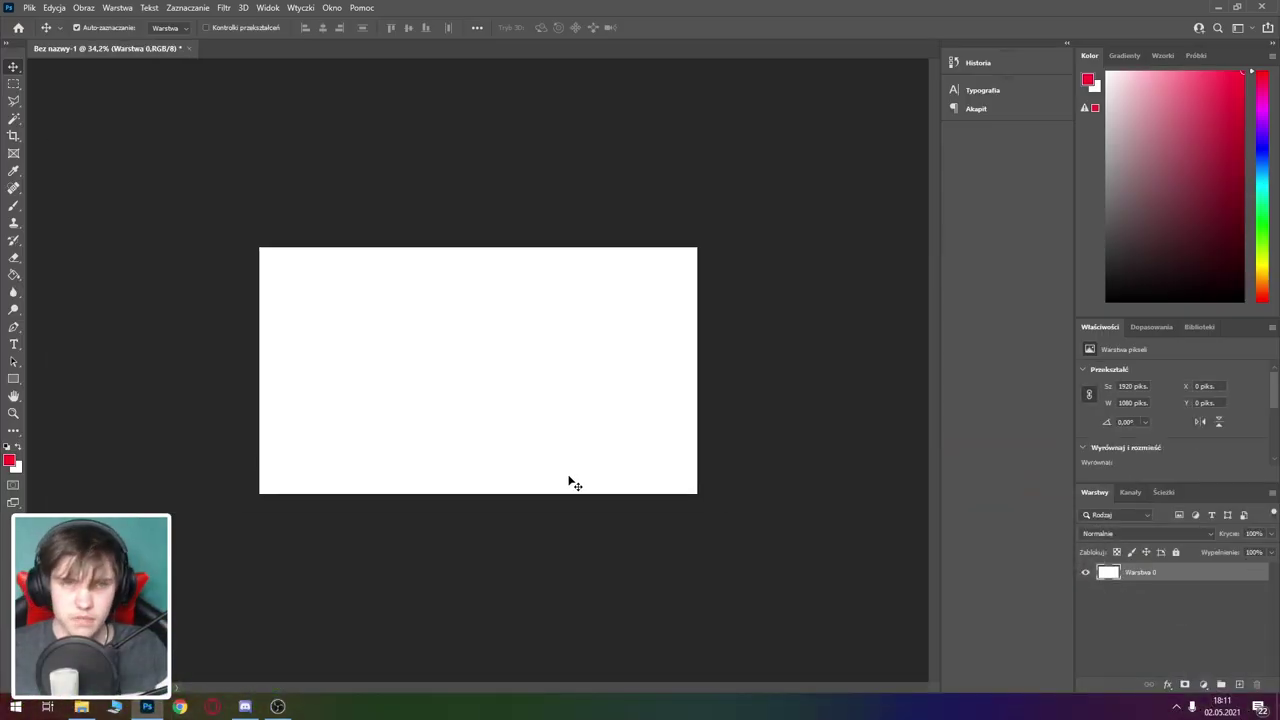
scroll(572, 483, "up", 3)
scroll(572, 483, "down", 3)
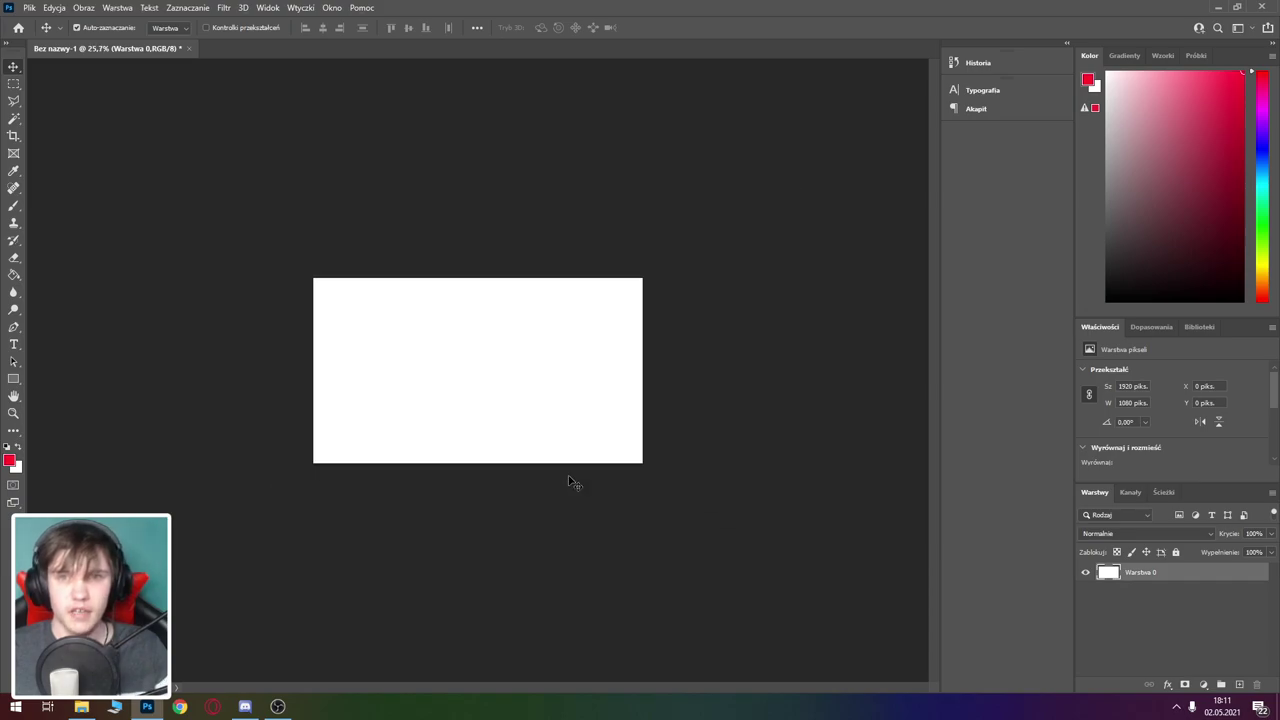
scroll(572, 483, "up", 3)
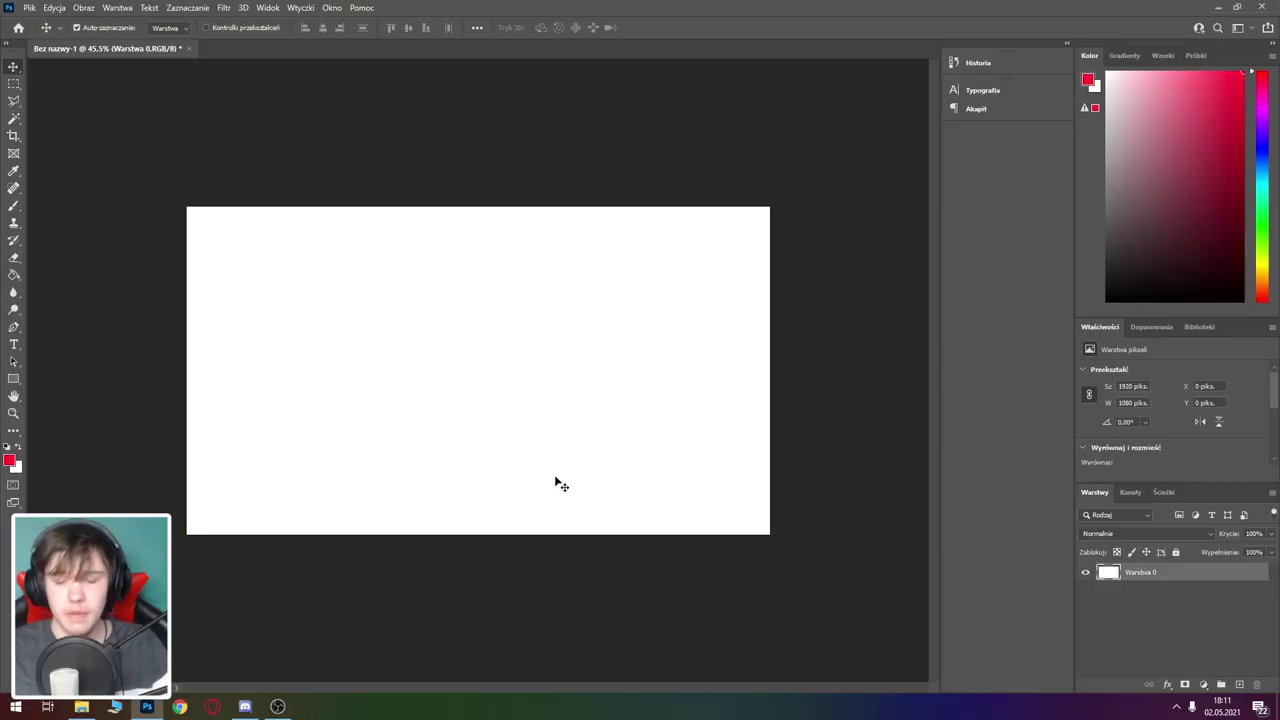
key("ctrl+minus")
key("ctrl+plus")
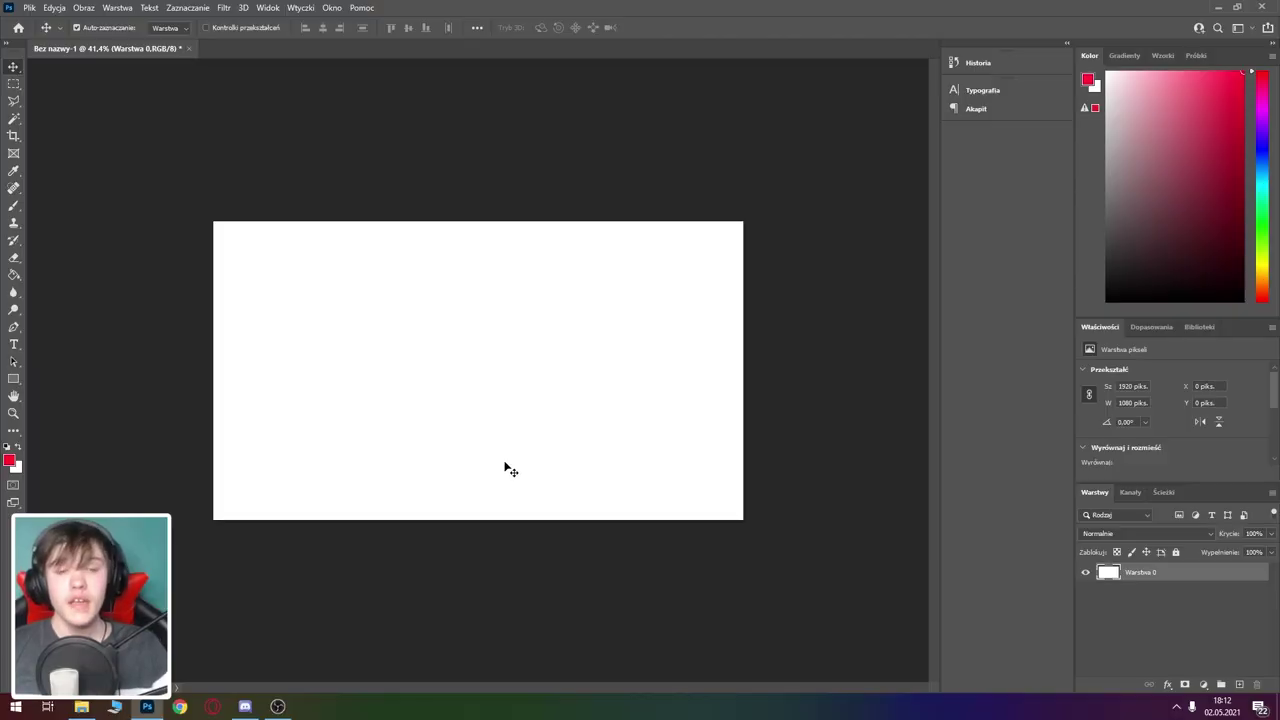
key("ctrl+minus")
key("ctrl+minus")
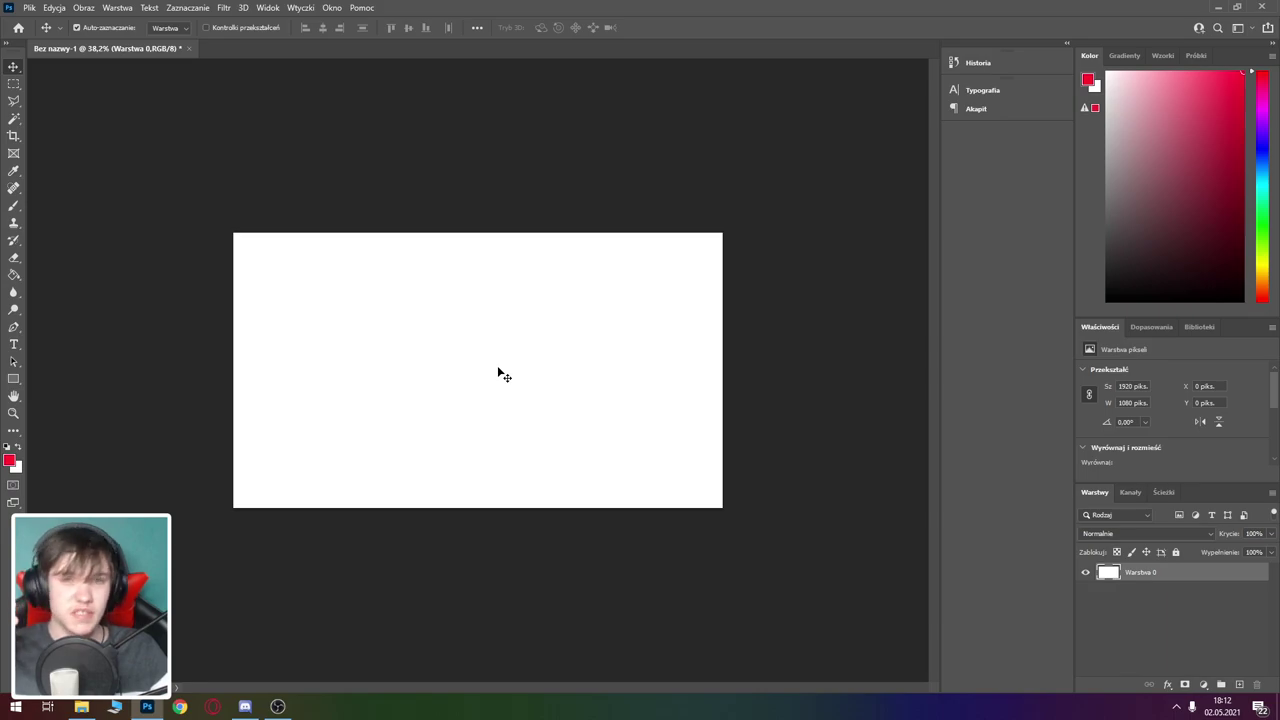
scroll(503, 375, "down", 1)
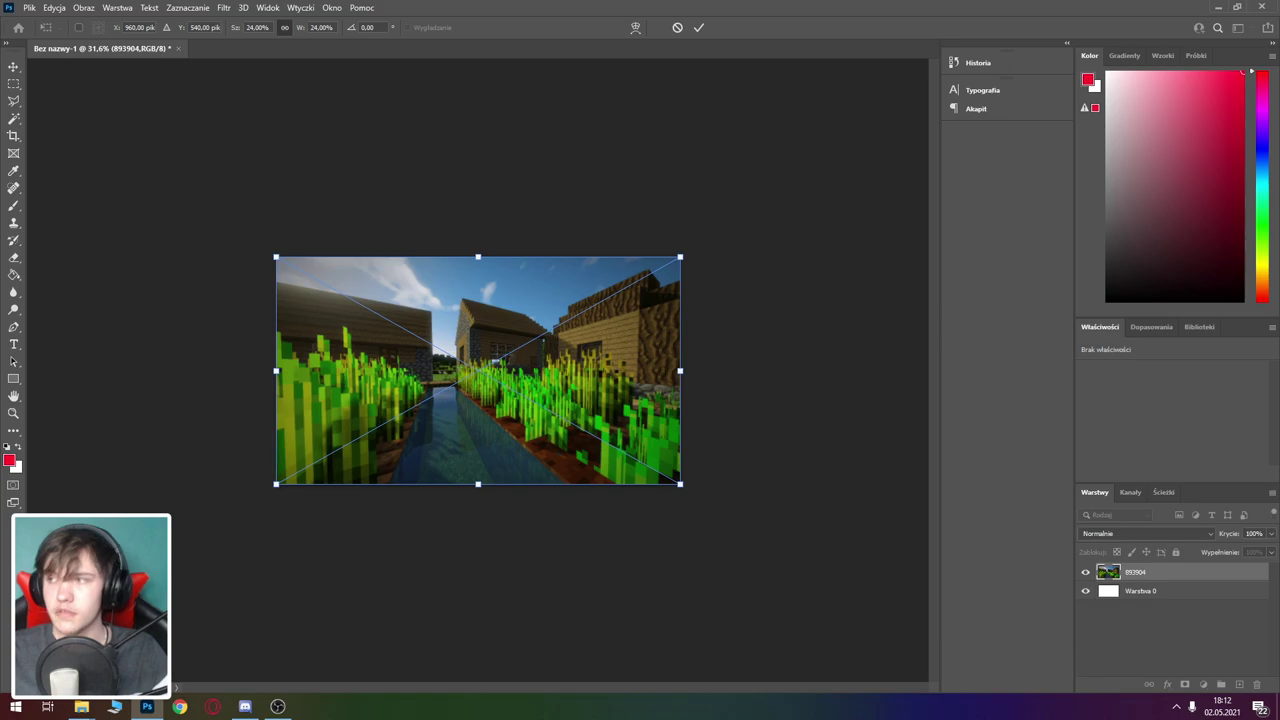
Step: Scale the village screenshot to 2158×1214 px past the canvas edges, then select Warstwa 0 for removal
scroll(558, 377, "up", 2)
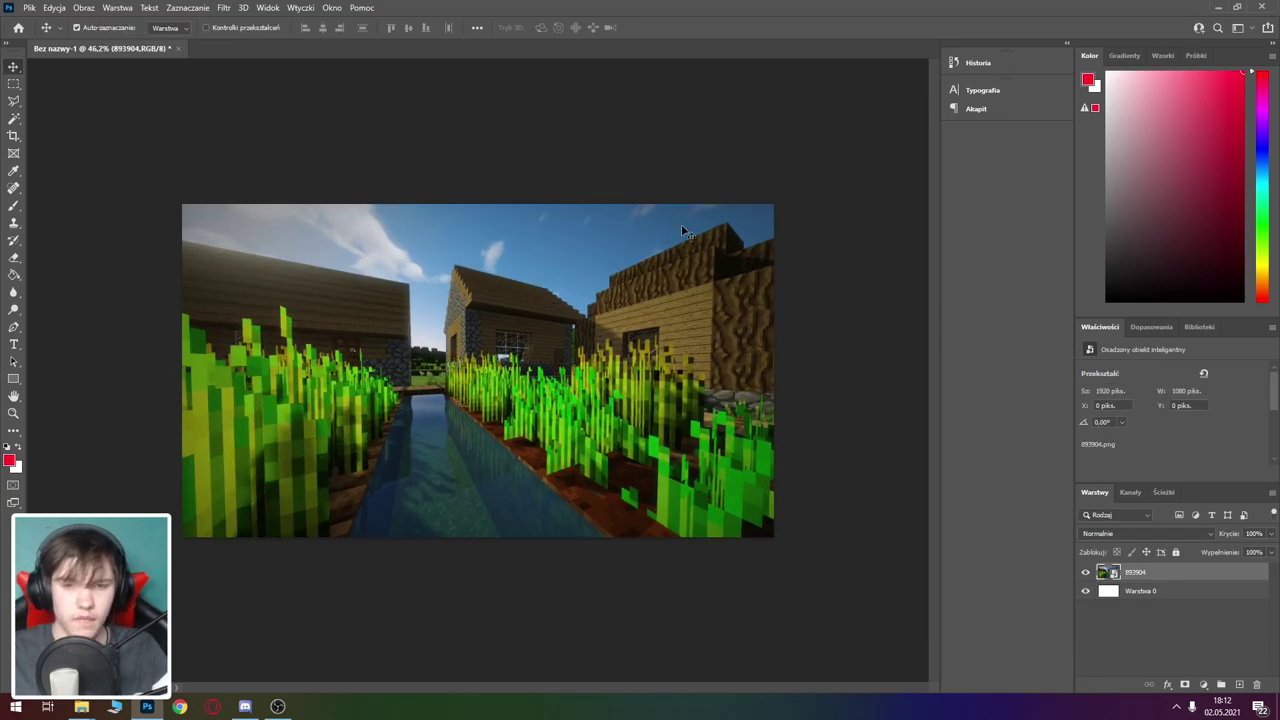
left_click_drag(762, 208, 743, 242)
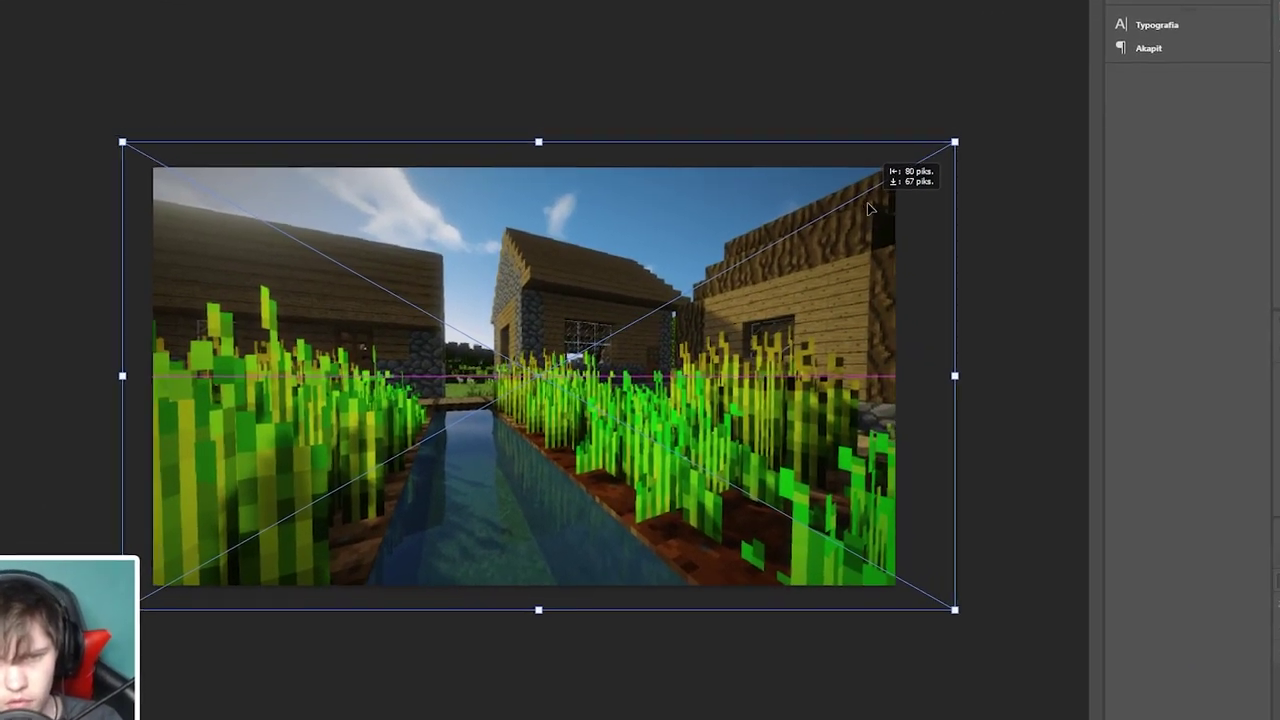
key("Return")
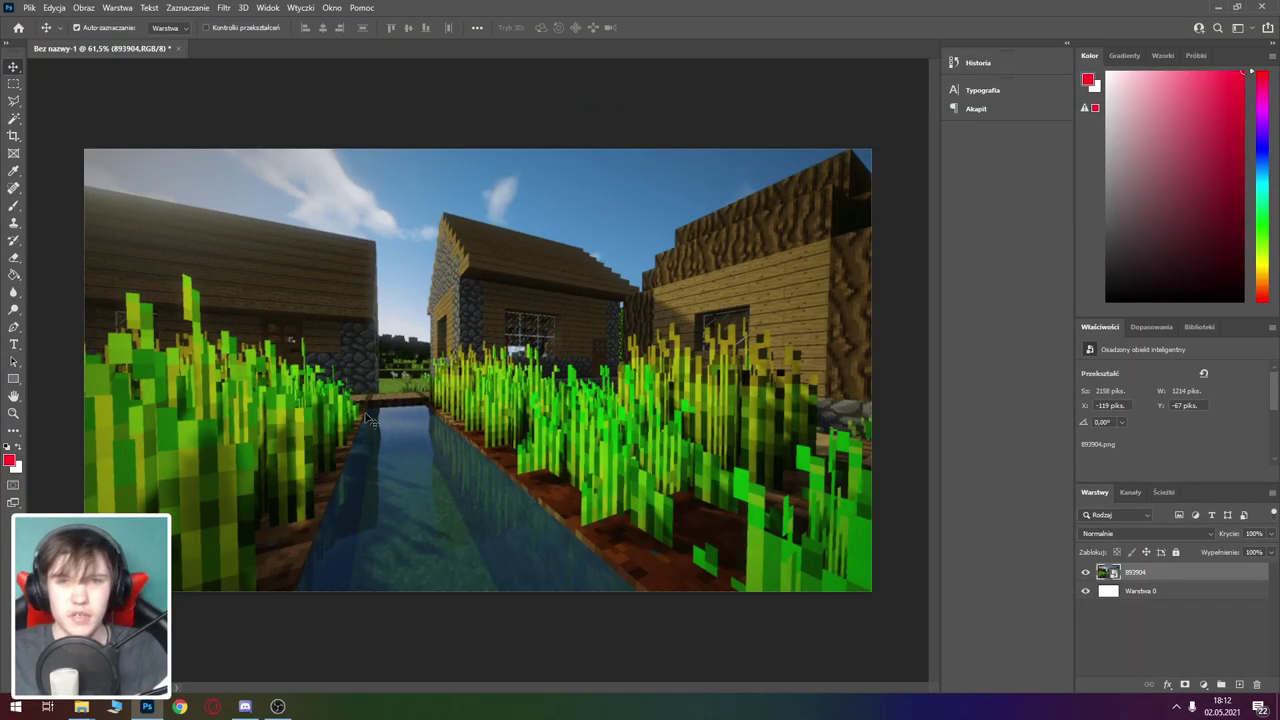
scroll(368, 418, "down", 3)
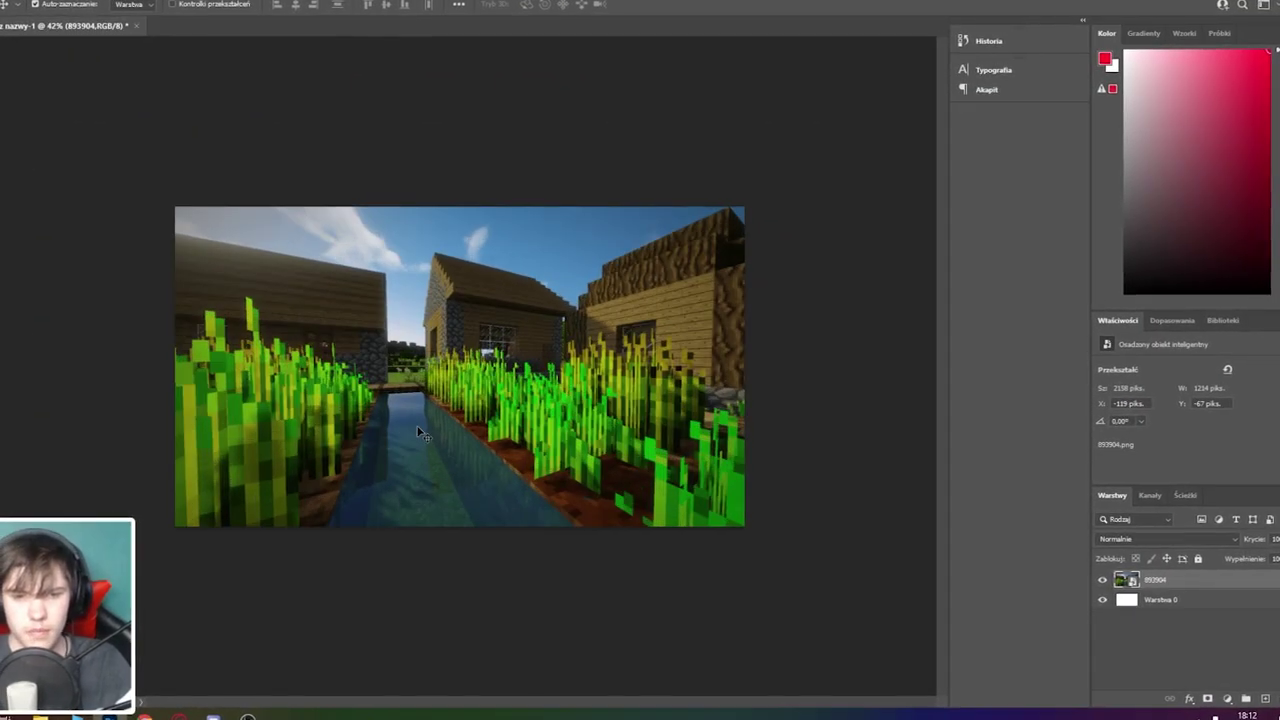
scroll(334, 411, "up", 5)
scroll(410, 427, "down", 2)
scroll(401, 428, "down", 1)
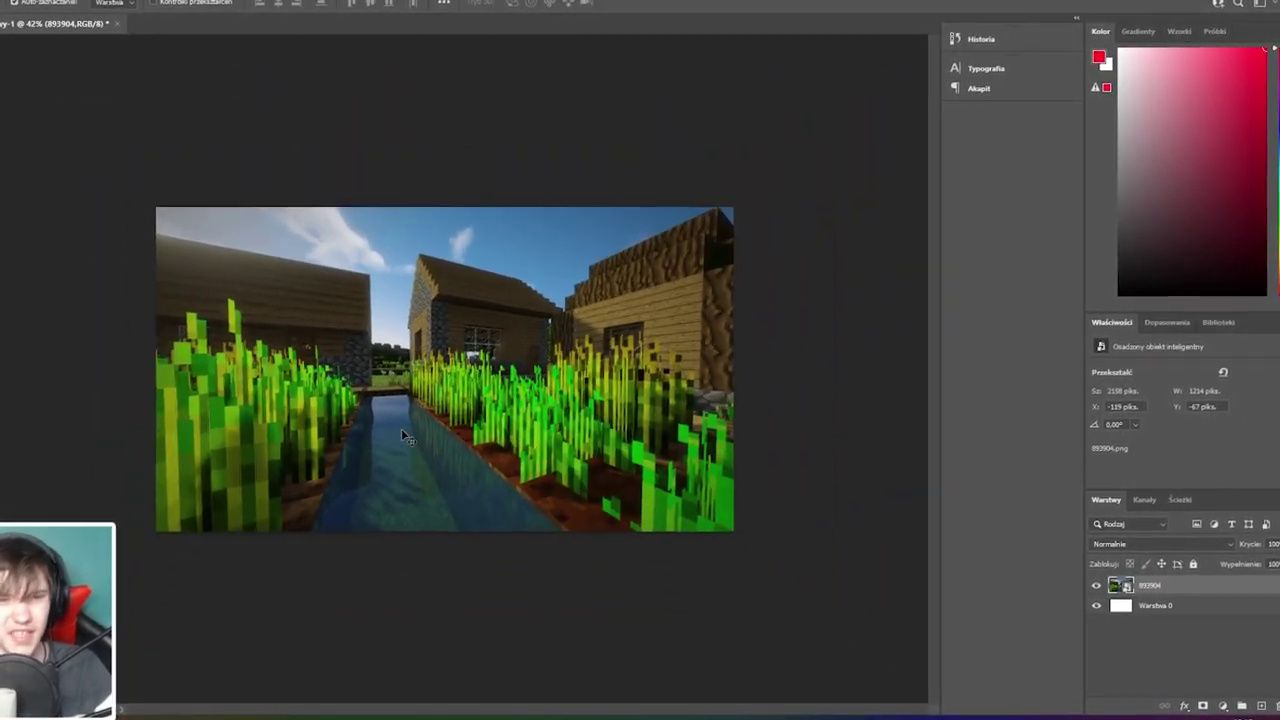
scroll(401, 428, "up", 1)
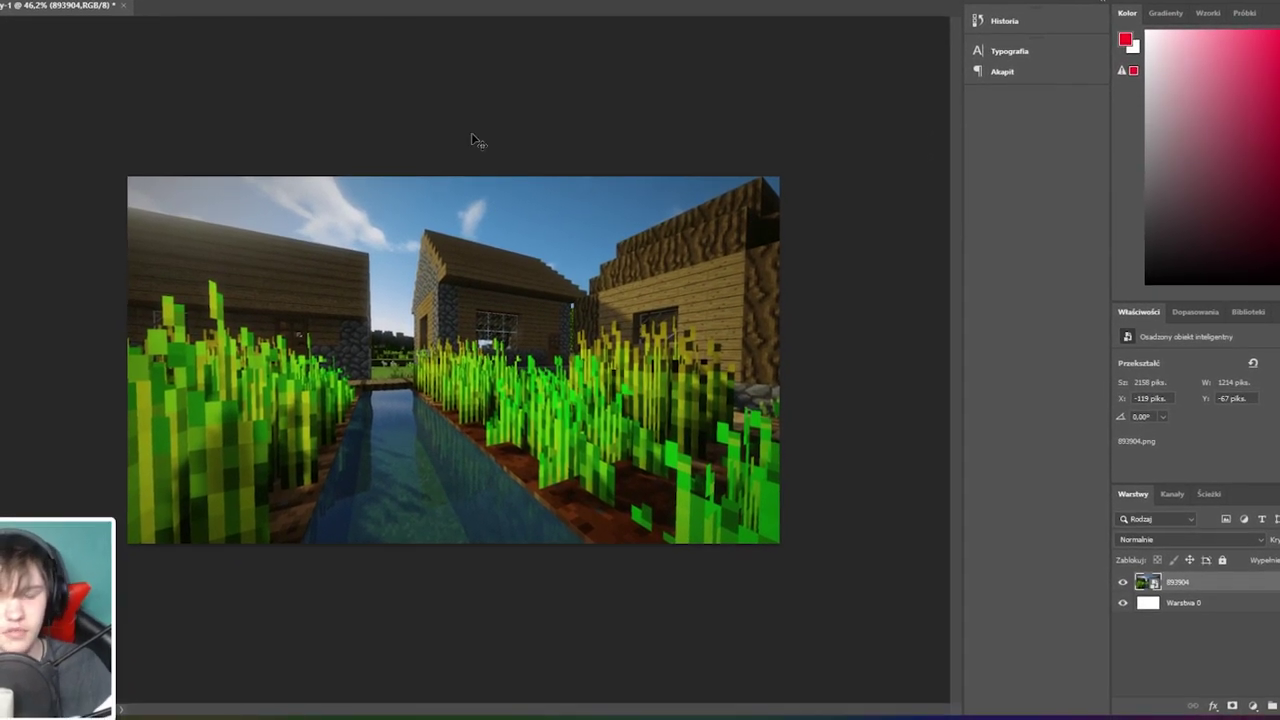
left_click(1168, 593)
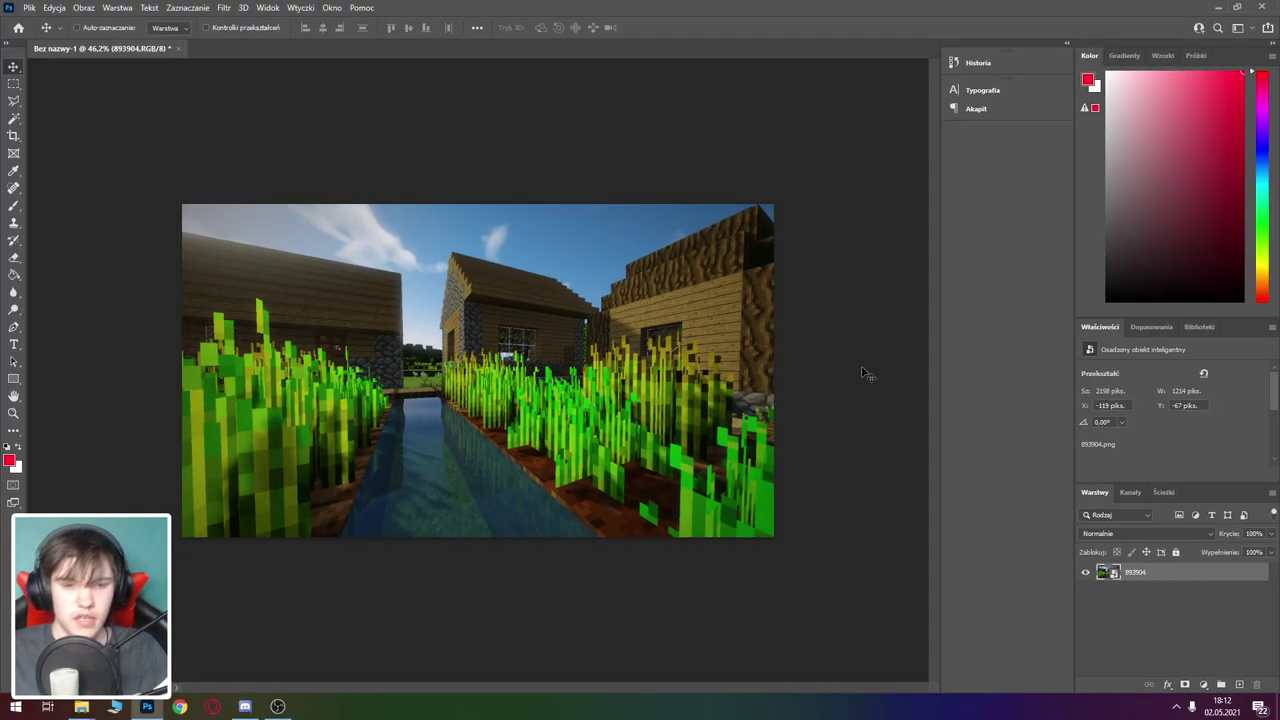
Step: Apply Color Balance to the village midtones with levels +14, -10, +38
key("ctrl+b")
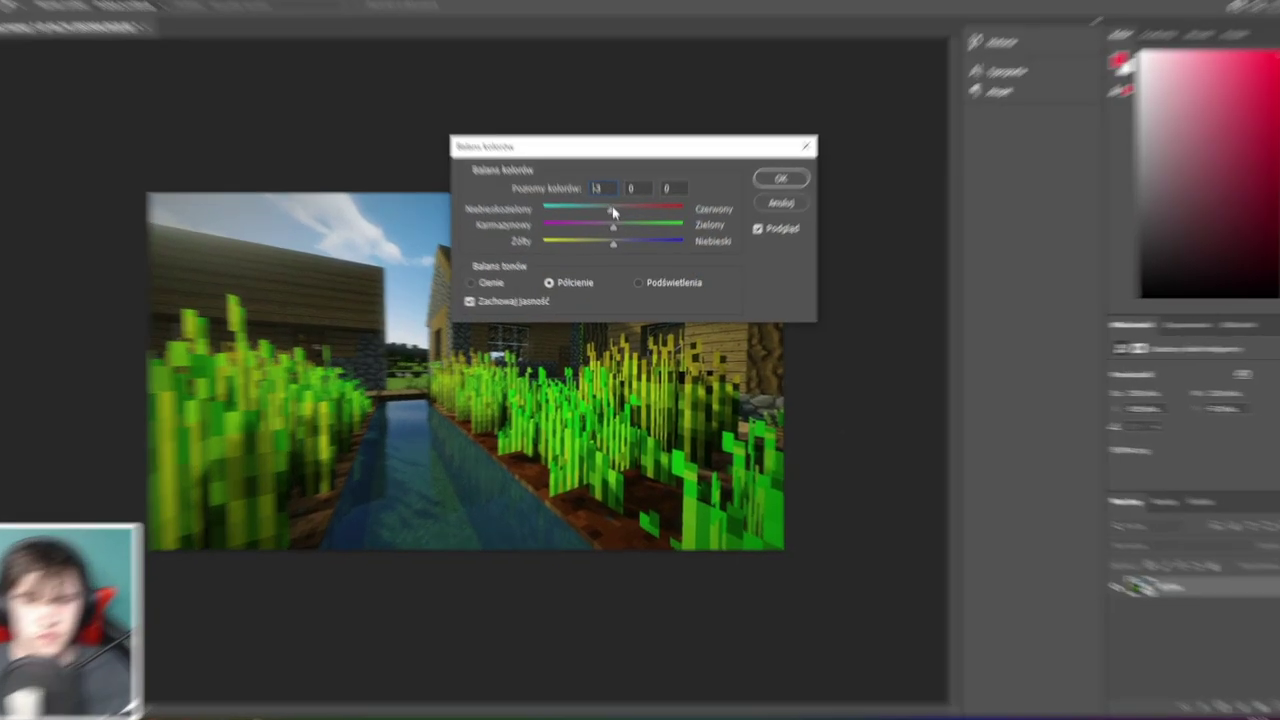
left_click_drag(615, 220, 618, 238)
left_click_drag(541, 288, 519, 288)
left_click_drag(577, 322, 597, 322)
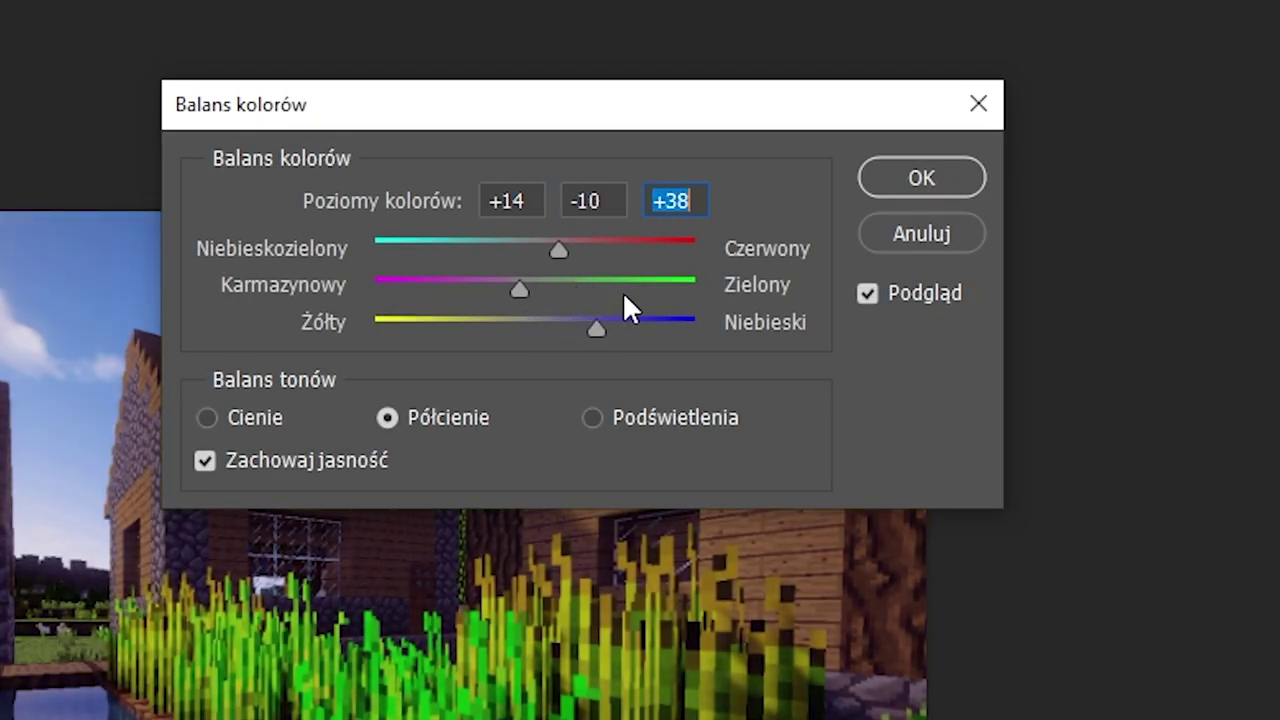
left_click(921, 177)
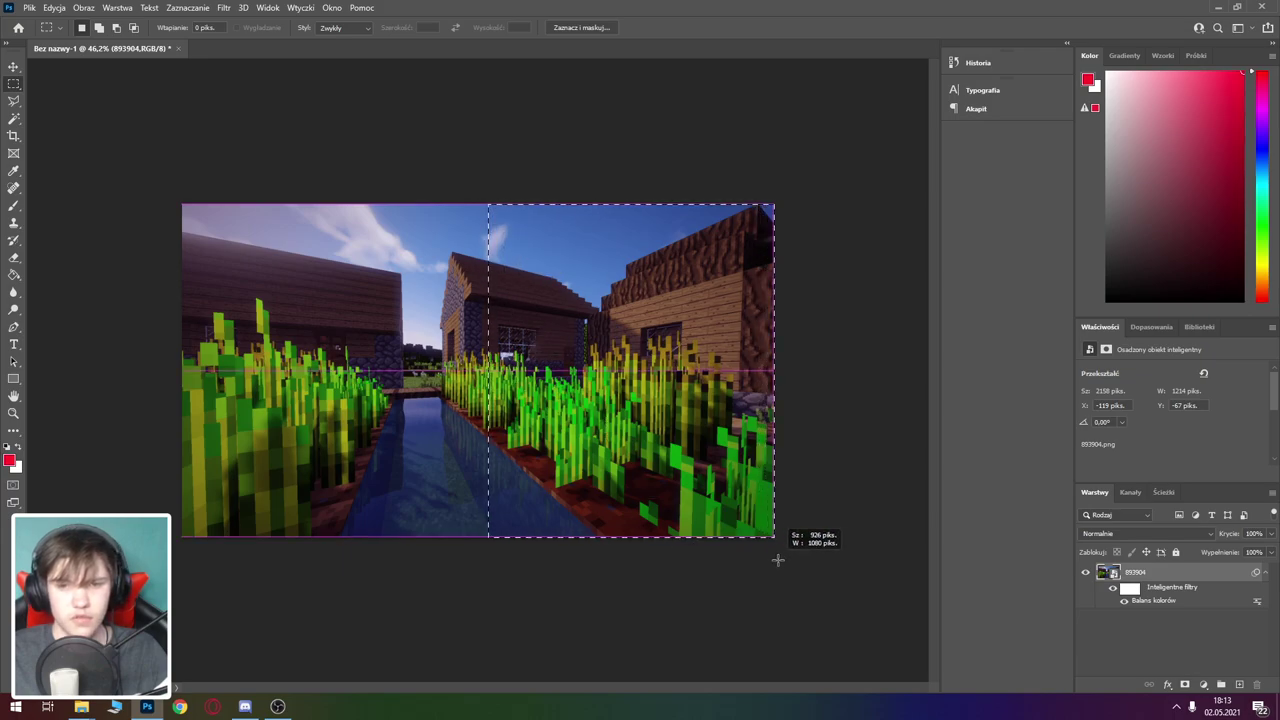
Step: Copy the village's right half to a new Warstwa 1 layer and preview a hue of -107
left_click_drag(475, 199, 522, 281)
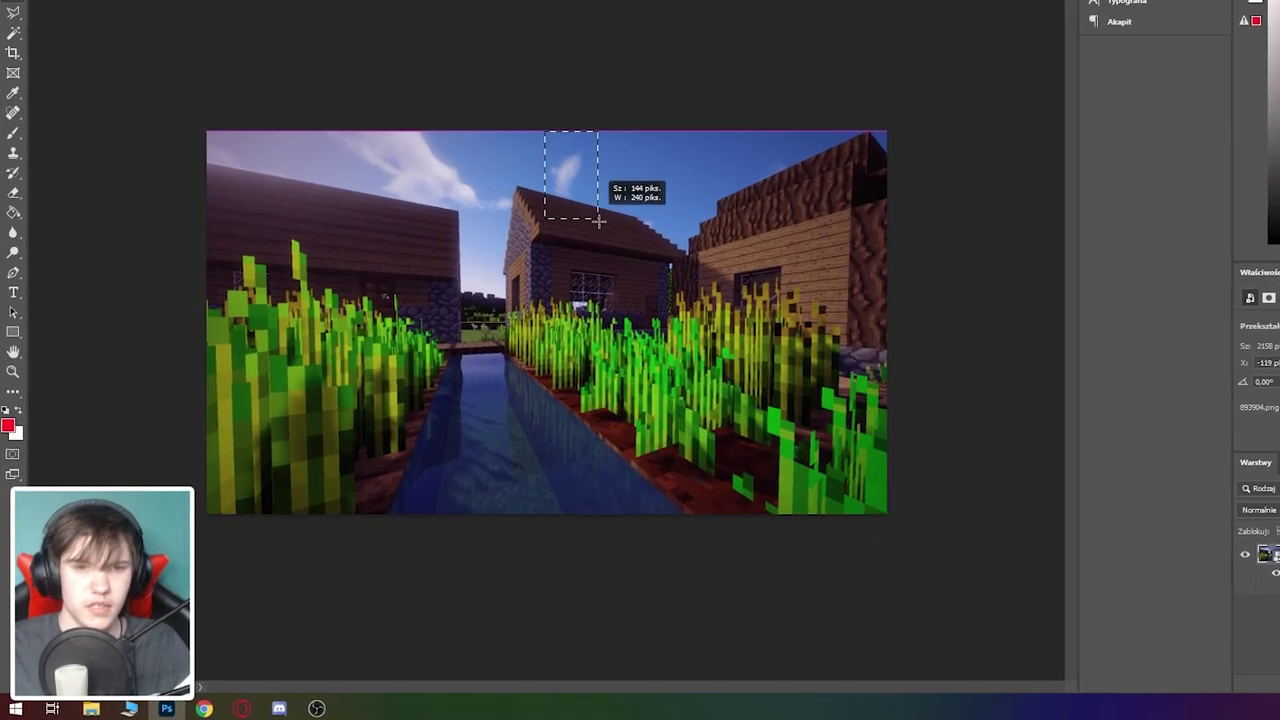
left_click_drag(598, 220, 1012, 488)
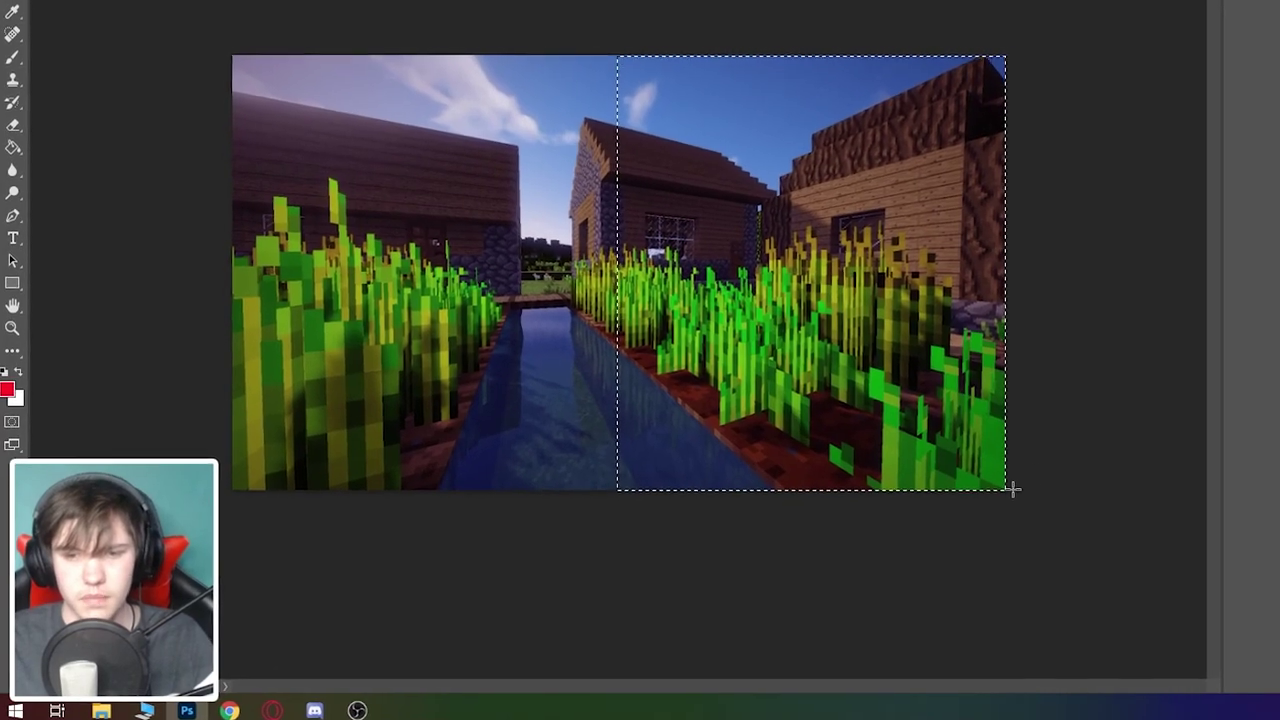
key("ctrl+d")
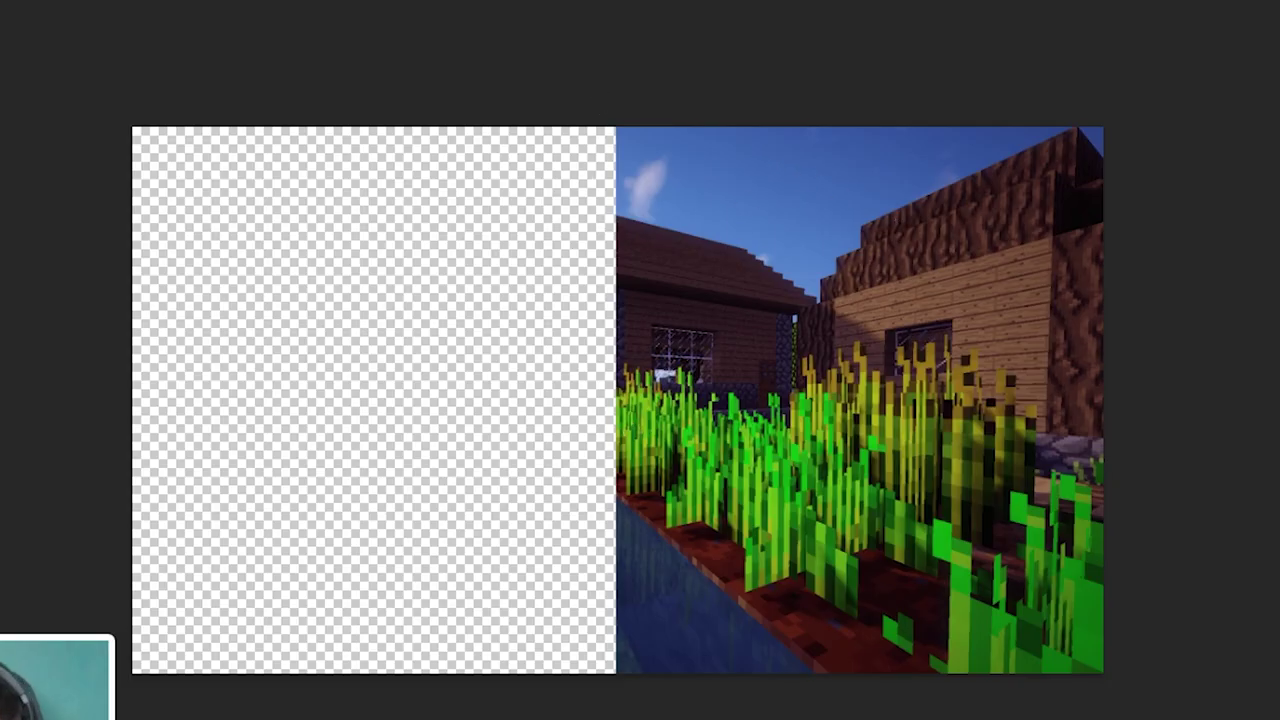
left_click(1085, 572)
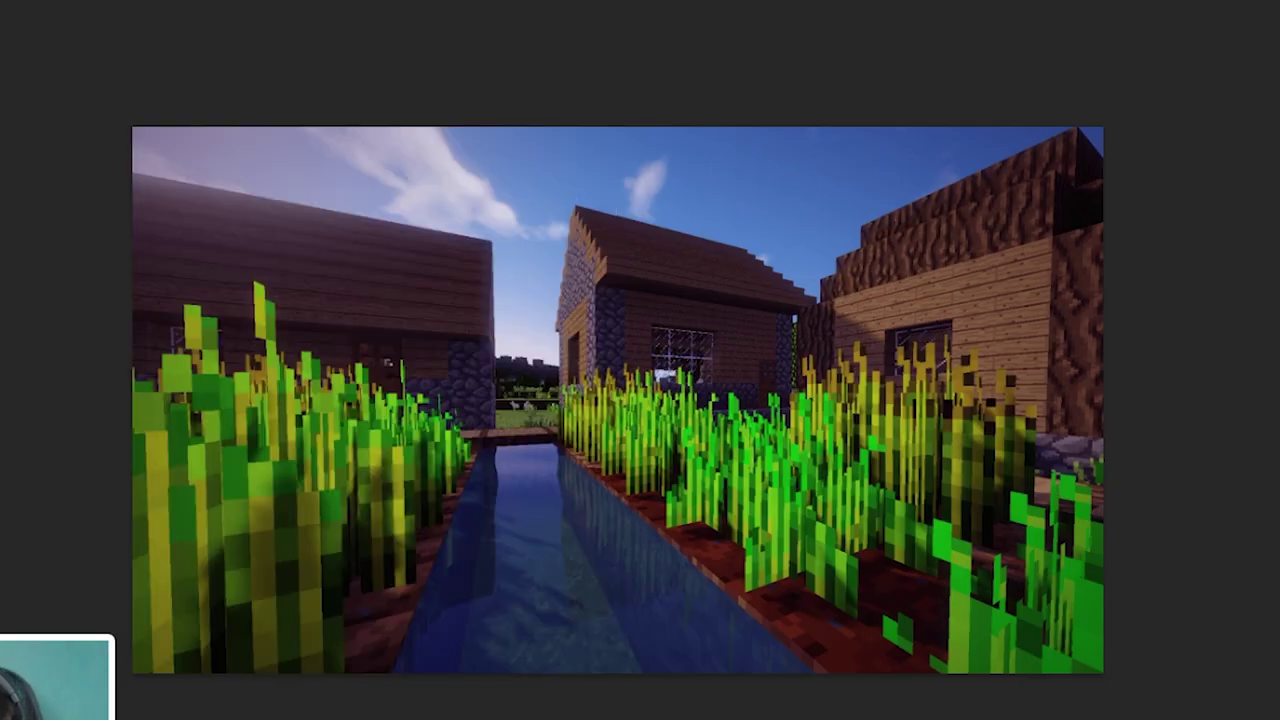
key("ctrl+u")
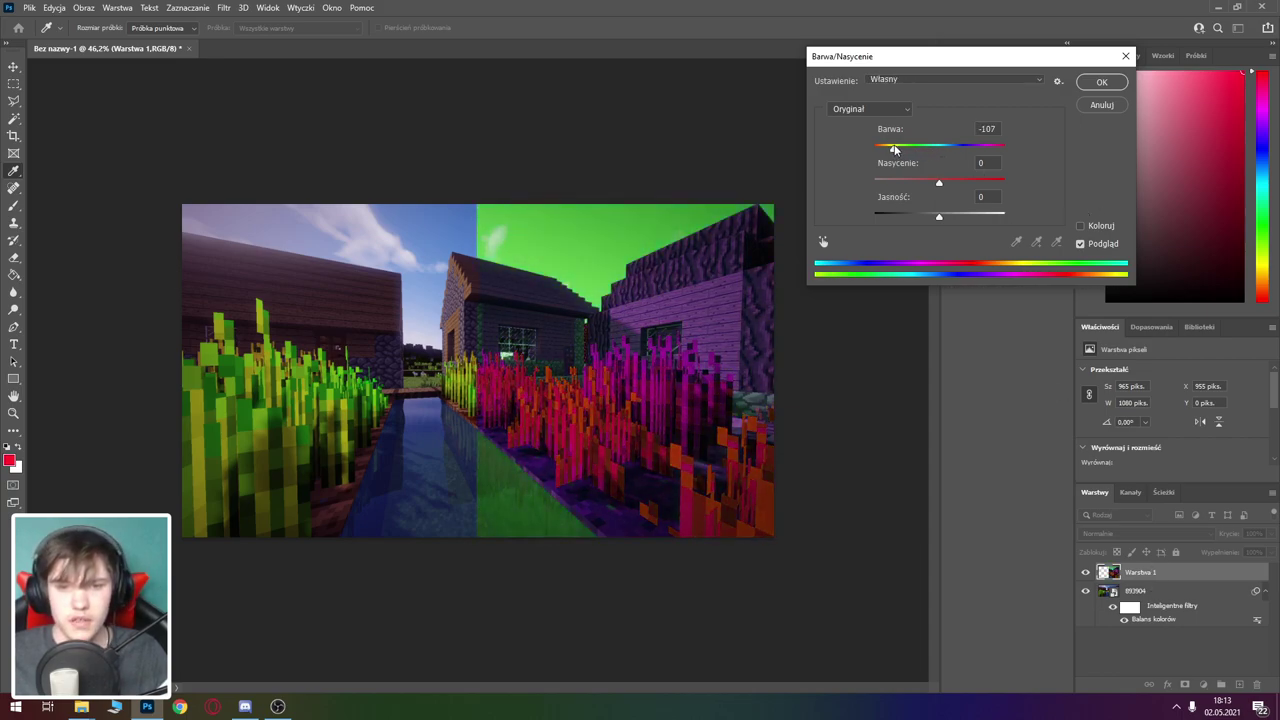
Step: Finish the right half at Saturation +2, Lightness +8; give layer 893904 Hue -34, Saturation +27, Lightness +8
mouse_move(937, 179)
left_mouse_down()
mouse_move(952, 180)
mouse_move(949, 213)
left_mouse_up()
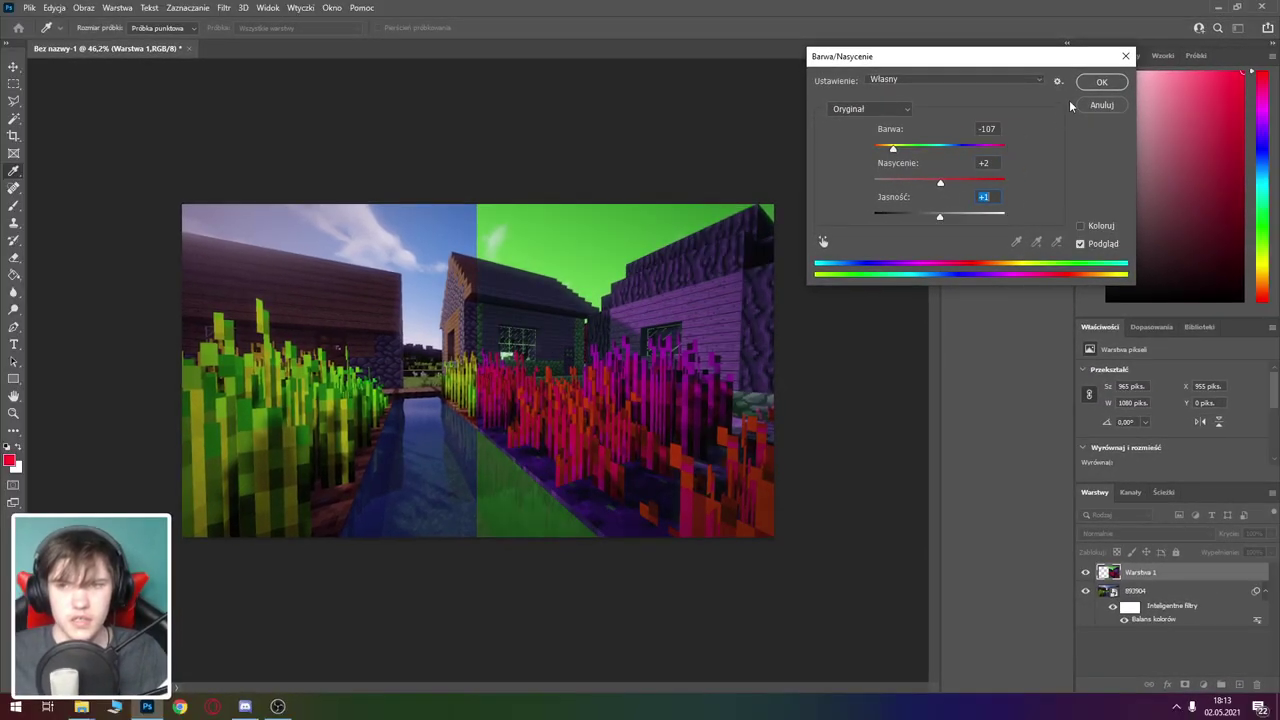
left_click(1100, 82)
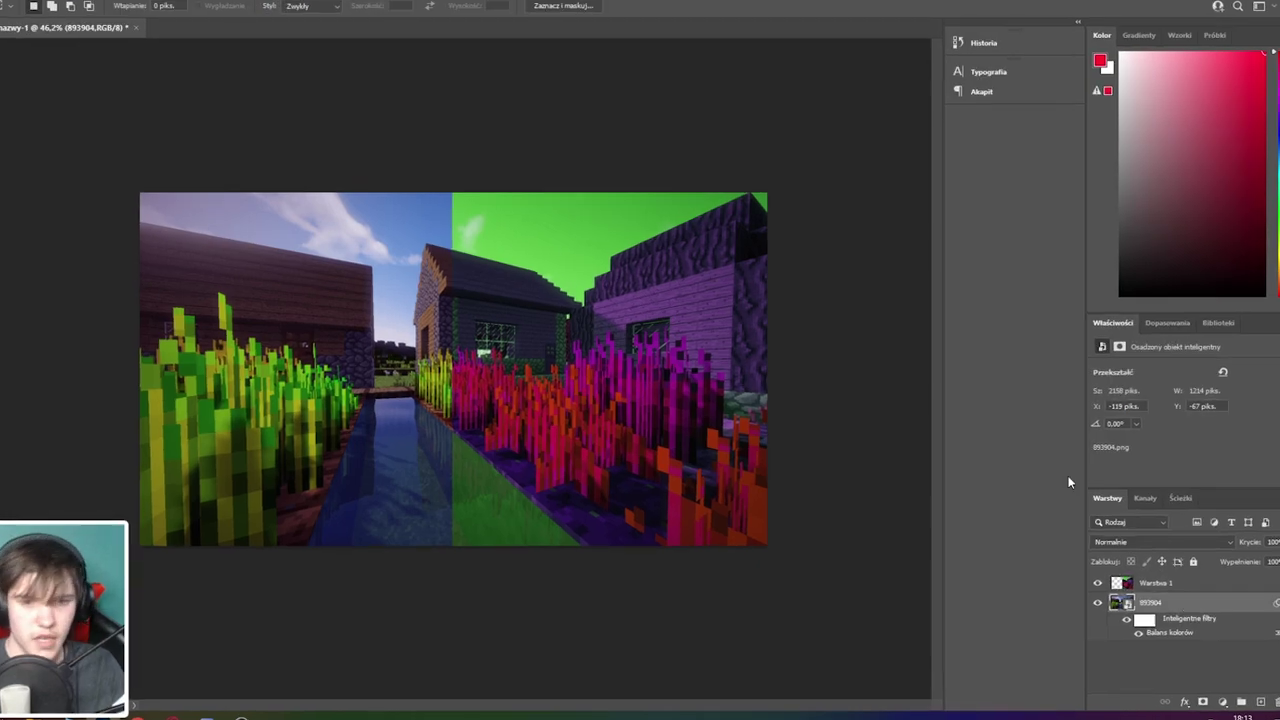
key("ctrl+u")
mouse_move(582, 200)
left_mouse_down()
mouse_move(614, 203)
mouse_move(557, 203)
left_mouse_up()
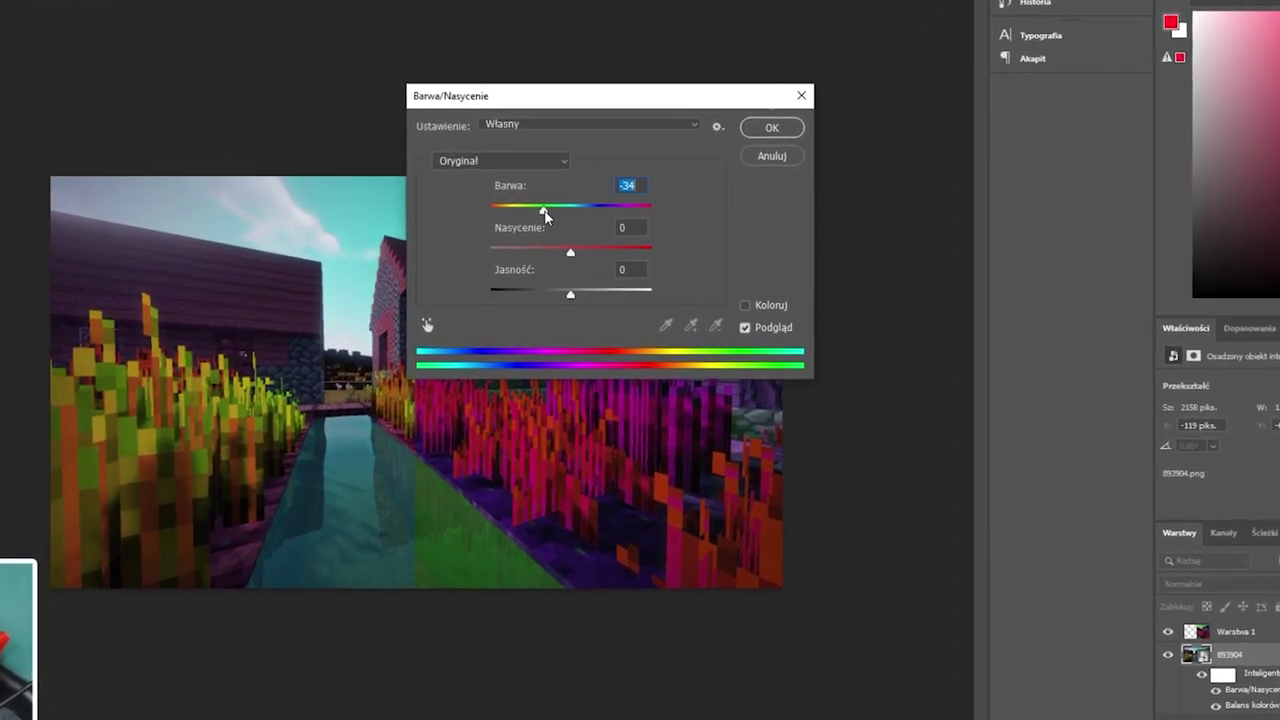
left_click_drag(570, 251, 592, 251)
left_click_drag(570, 293, 576, 293)
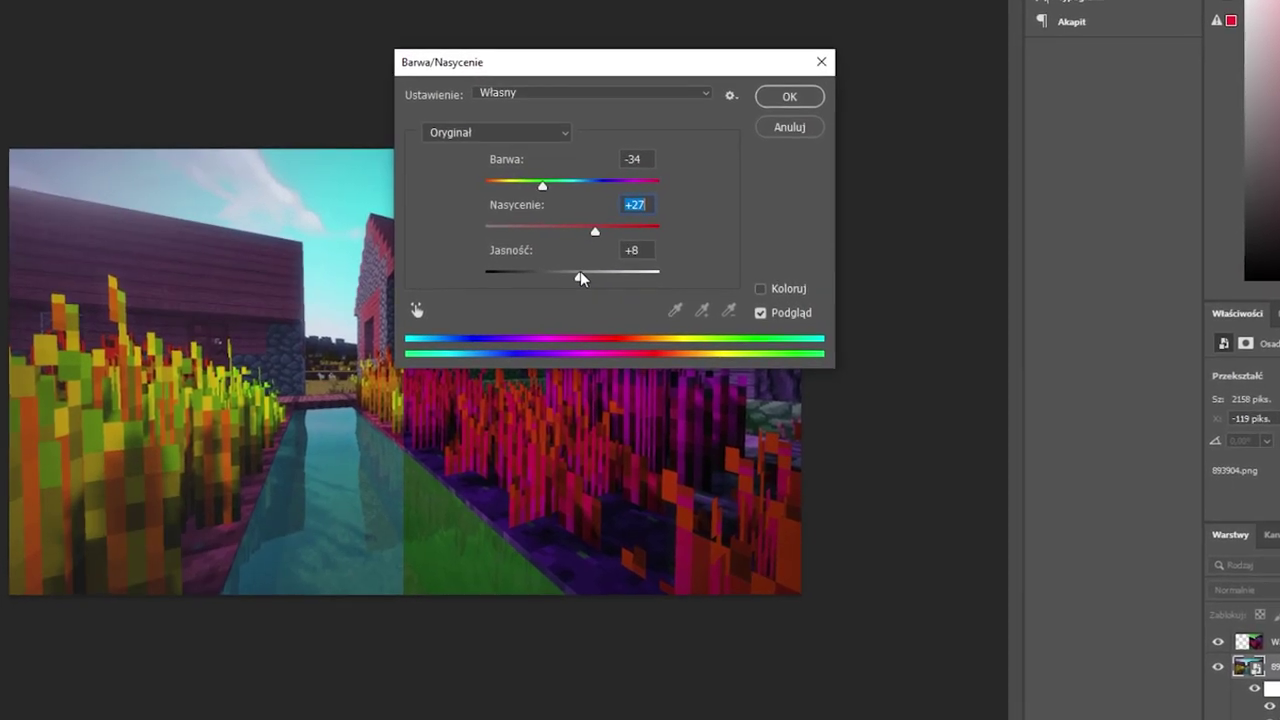
key("Return")
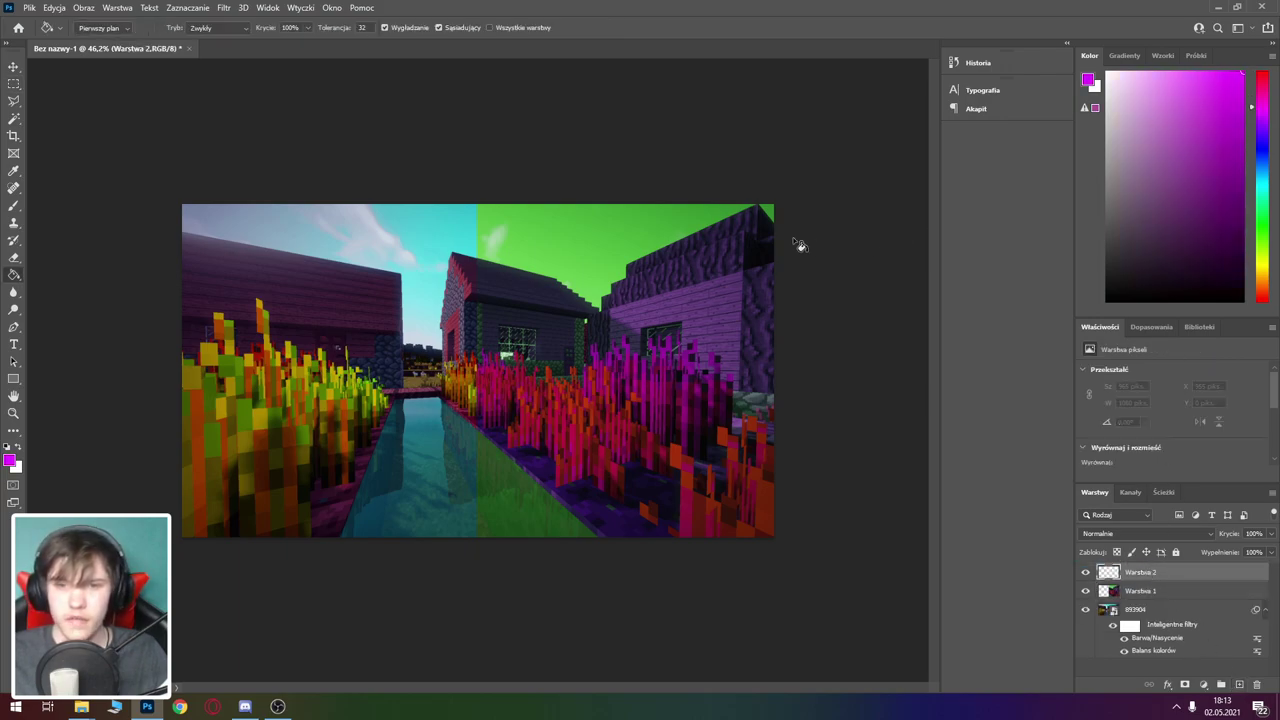
Step: Fill Warstwa 2 with magenta in Barwa (Hue) blend mode, tinting the right half purple
left_click(692, 272)
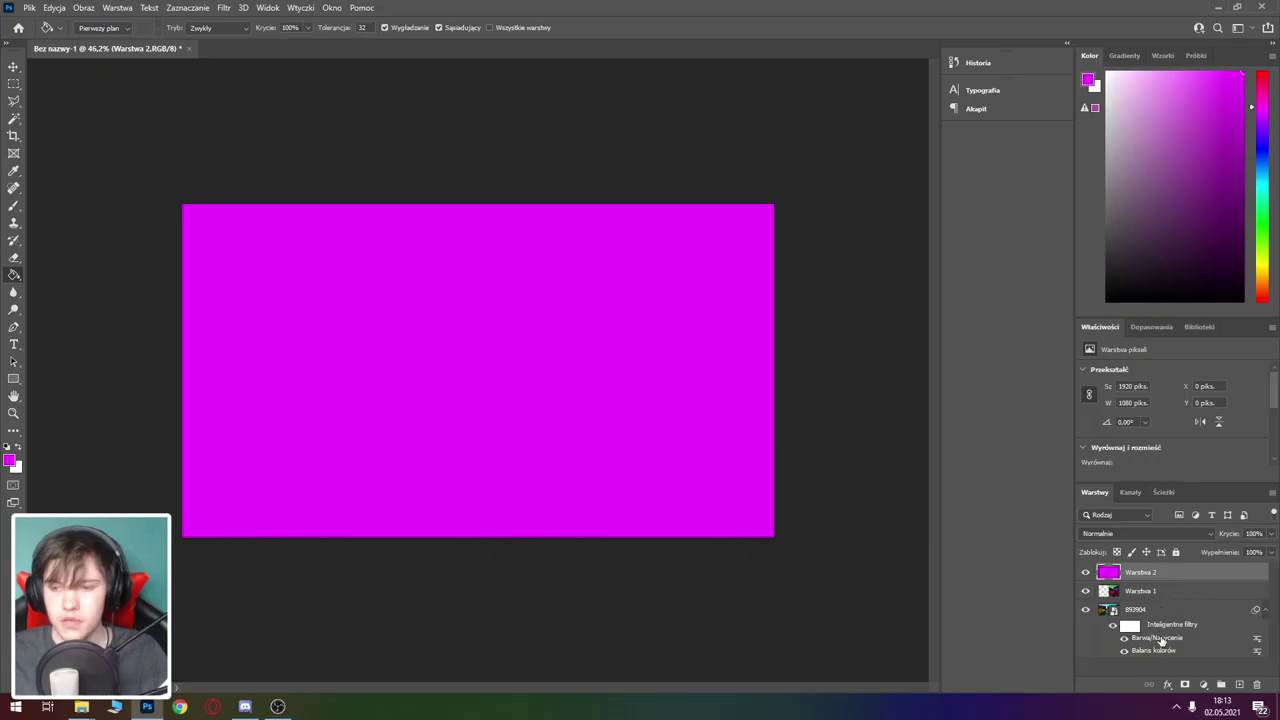
right_click(1157, 573)
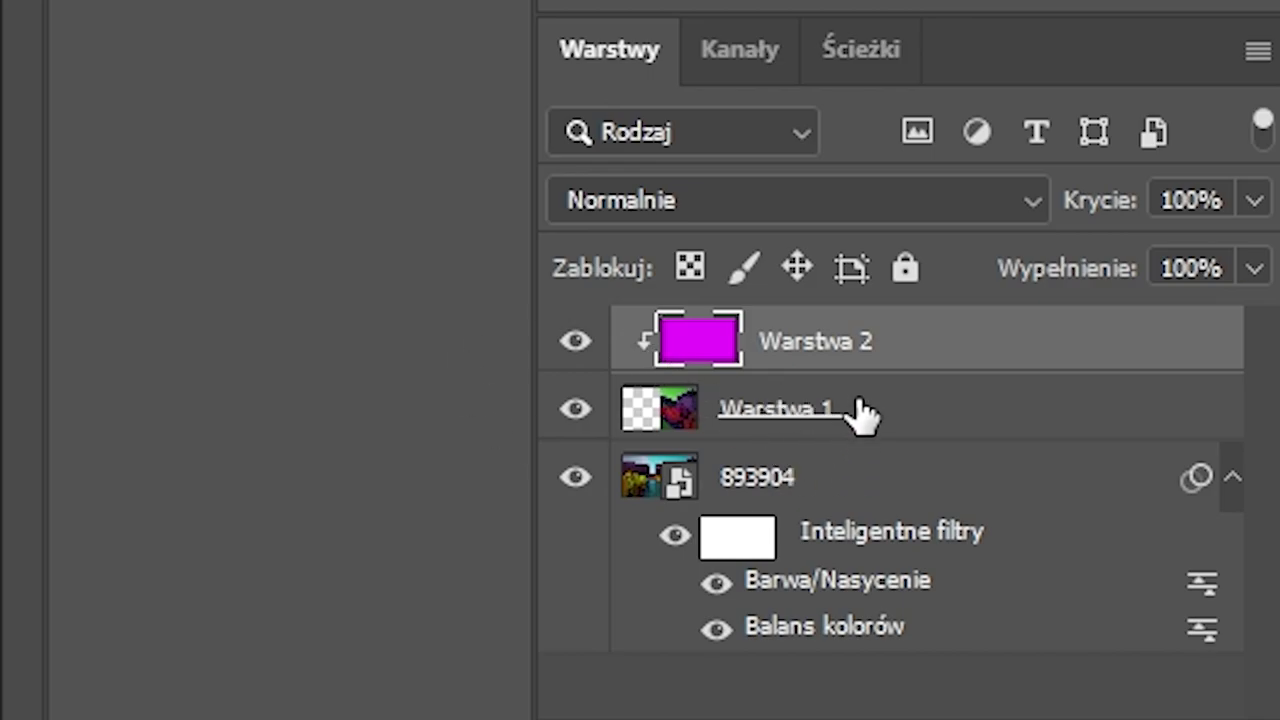
left_click(1120, 533)
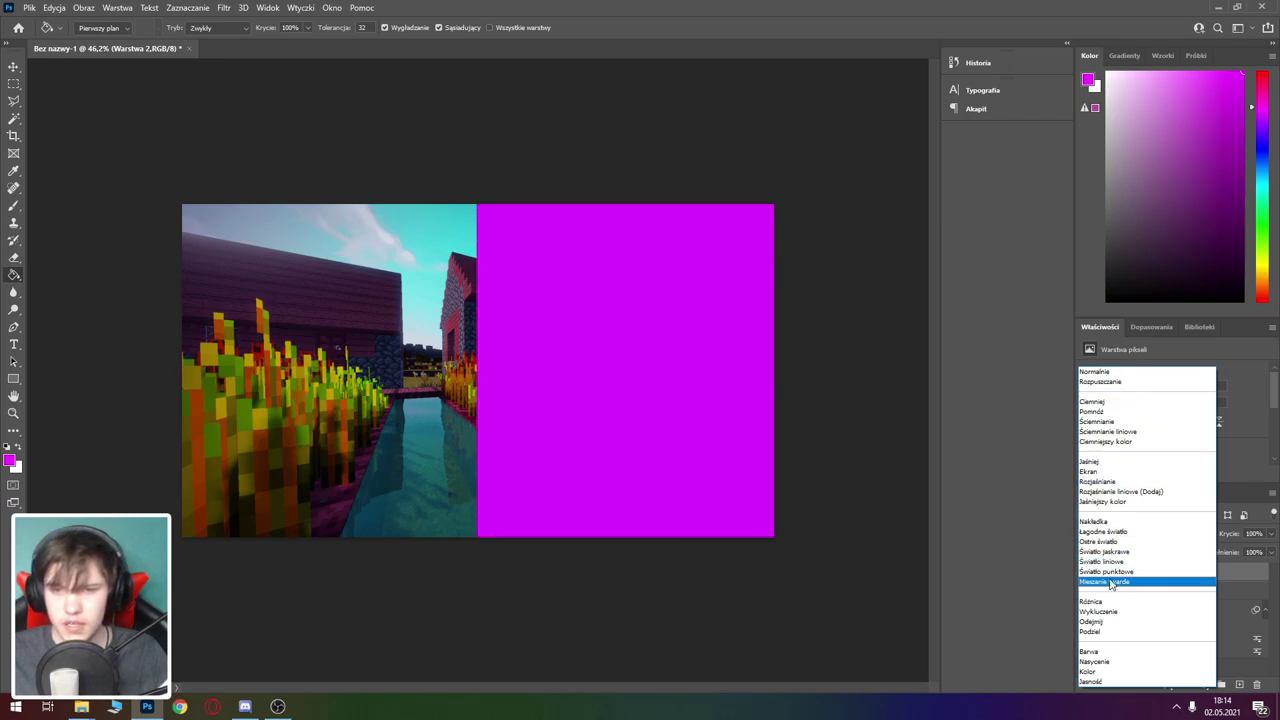
left_click(1100, 651)
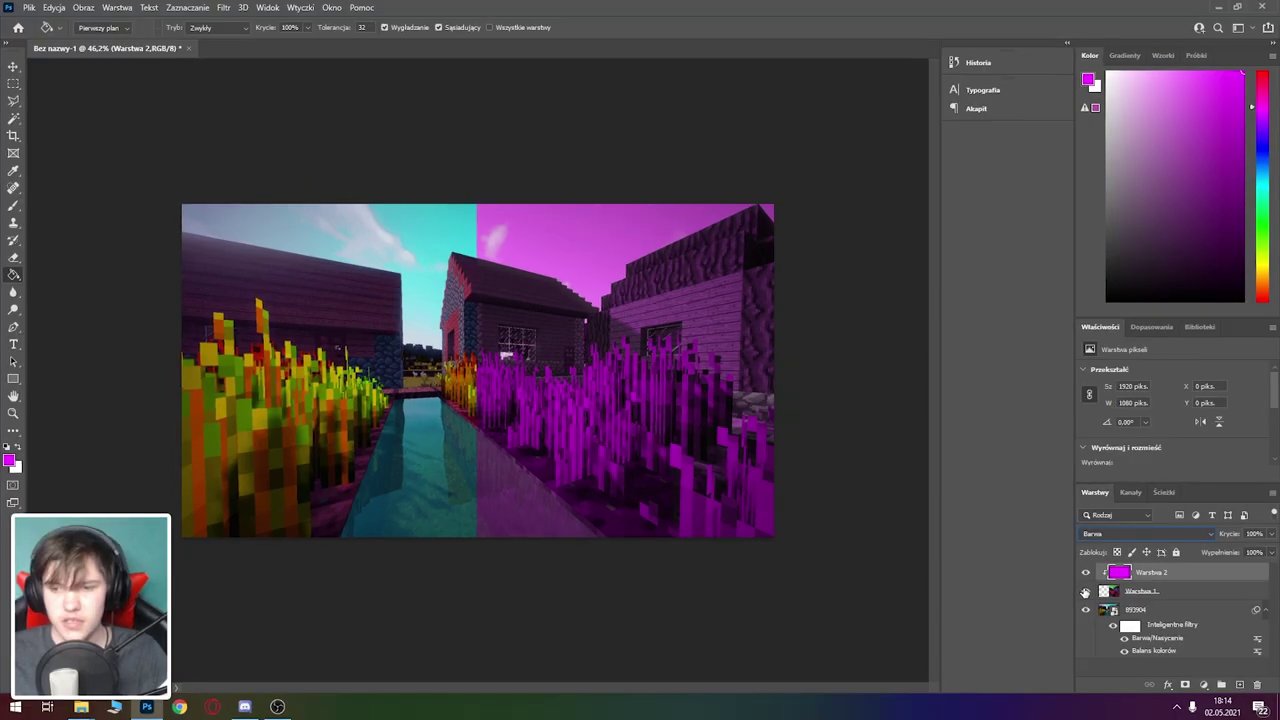
left_click(1087, 572)
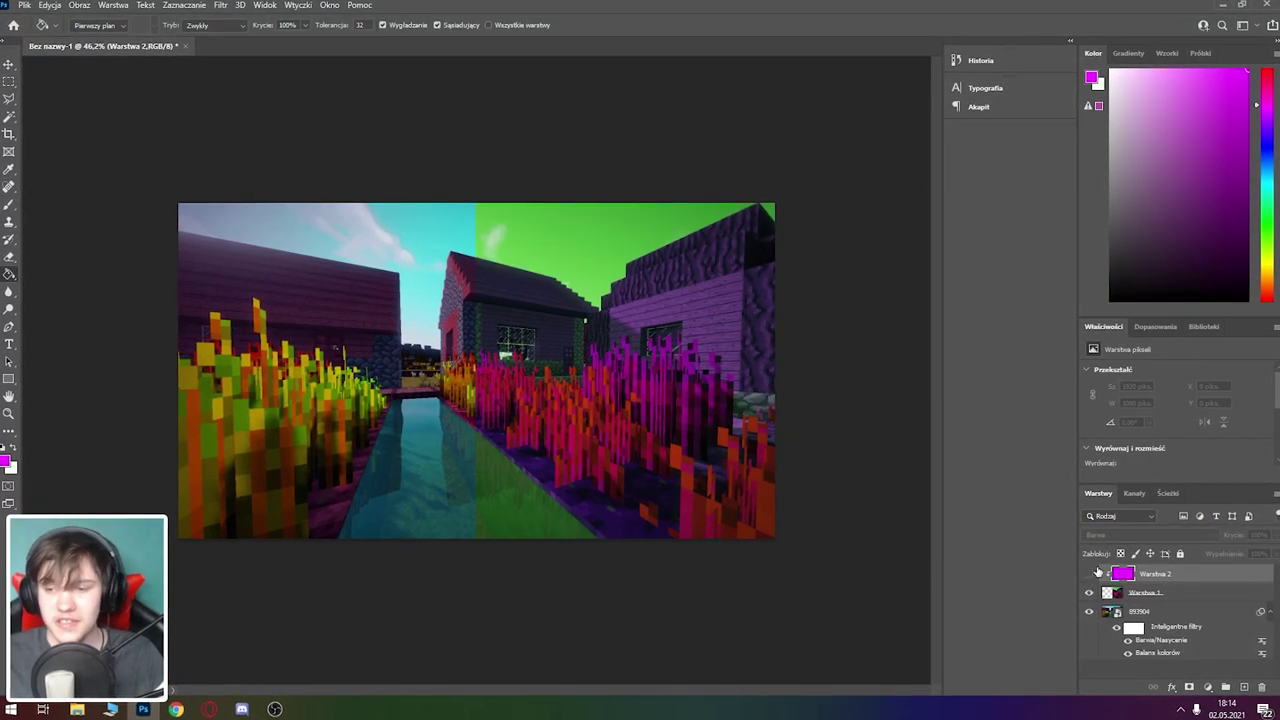
left_click(1090, 573)
Step: Merge the magenta layer down and add a clipped cyan fill in Barwa (Hue) mode
right_click(1178, 598)
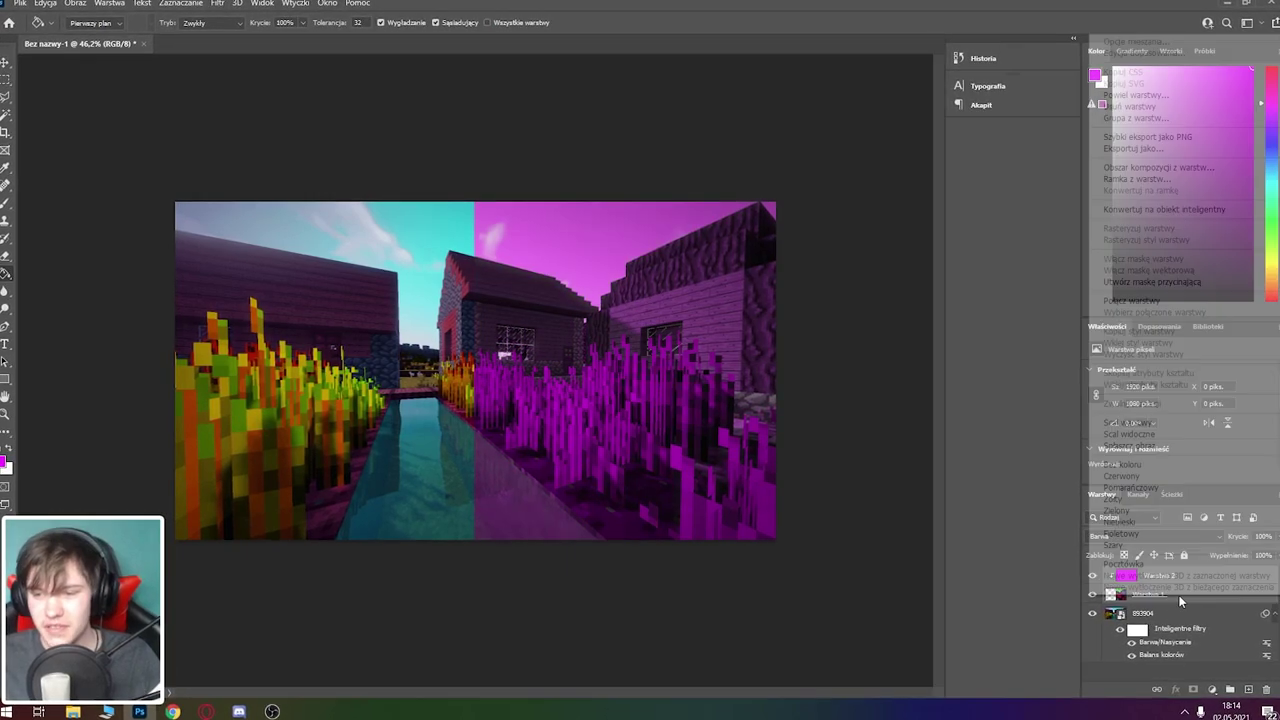
left_click(1157, 427)
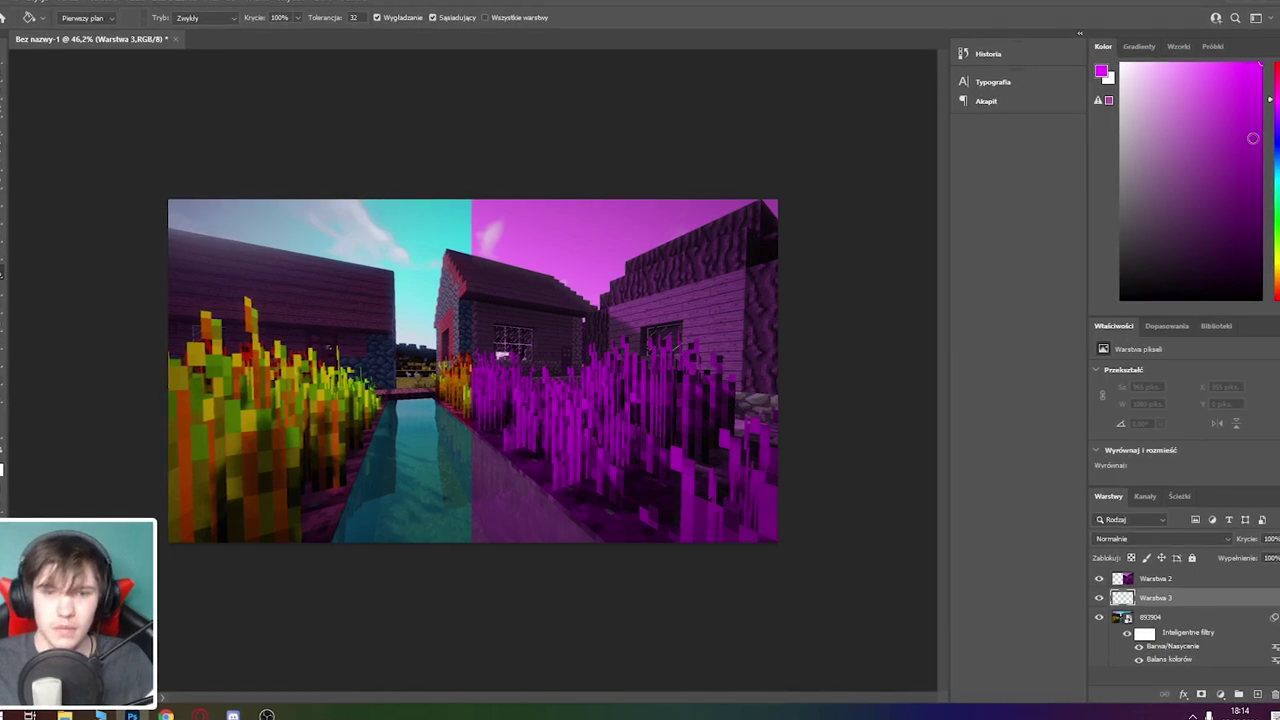
left_click(1274, 178)
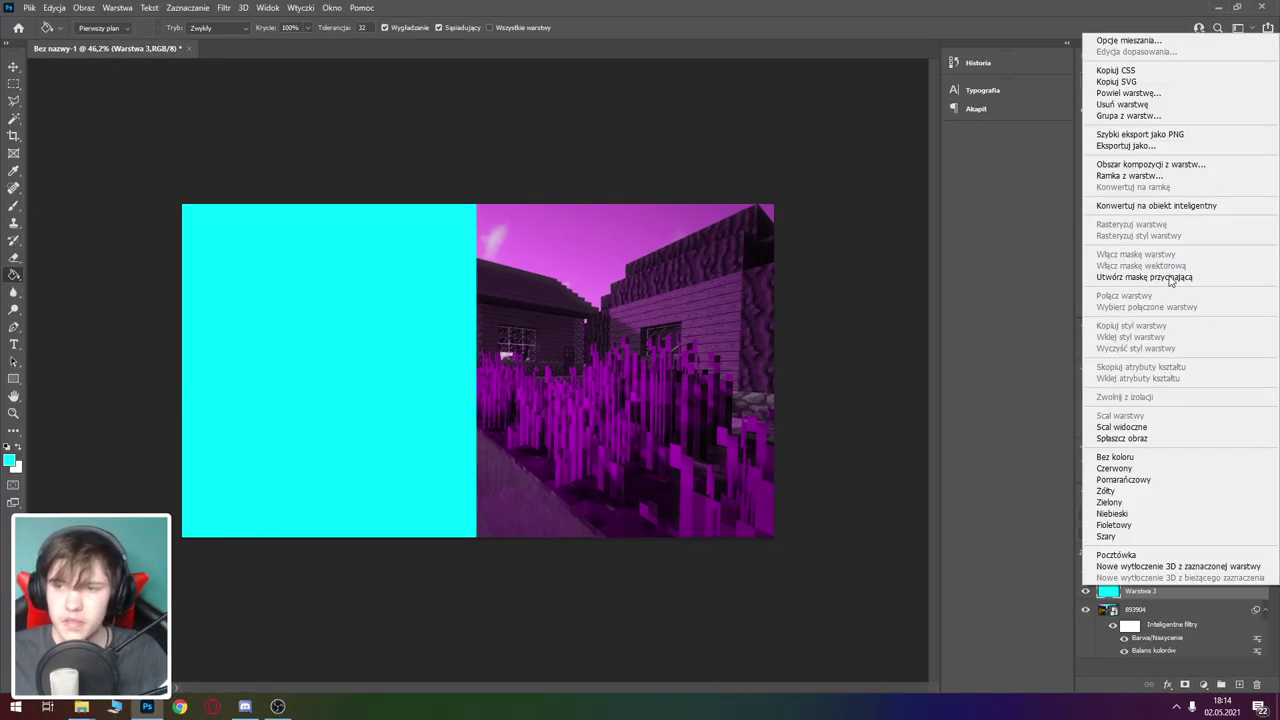
left_click(1170, 278)
left_click(1145, 533)
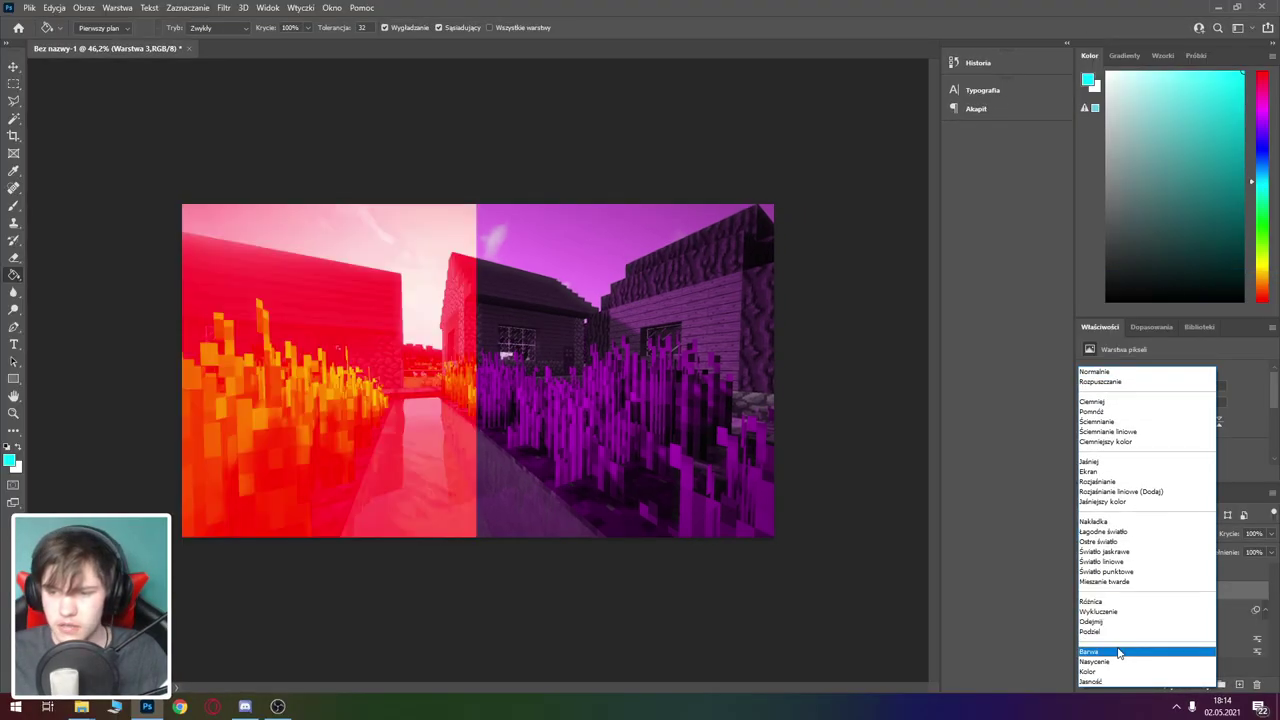
left_click(1124, 645)
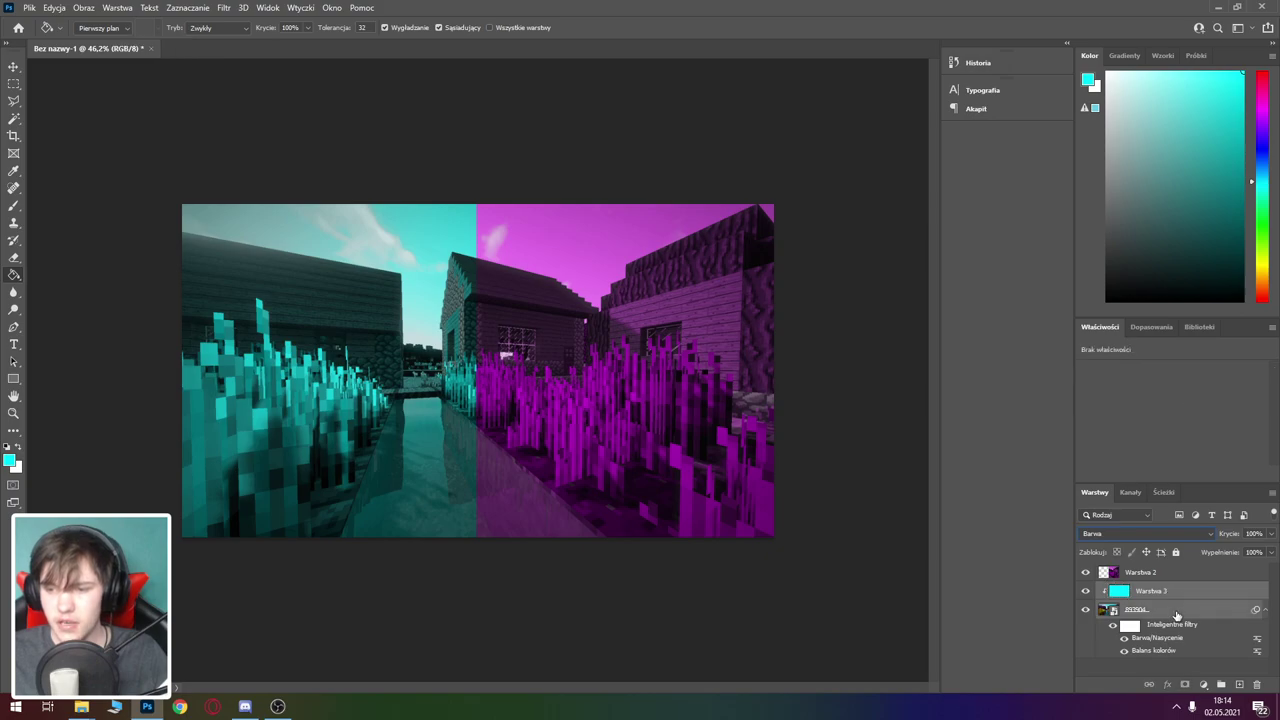
Step: Merge all visible layers into a single Warstwa 2 with Scal widoczne
right_click(1177, 614)
left_click(1106, 443)
right_click(1150, 572)
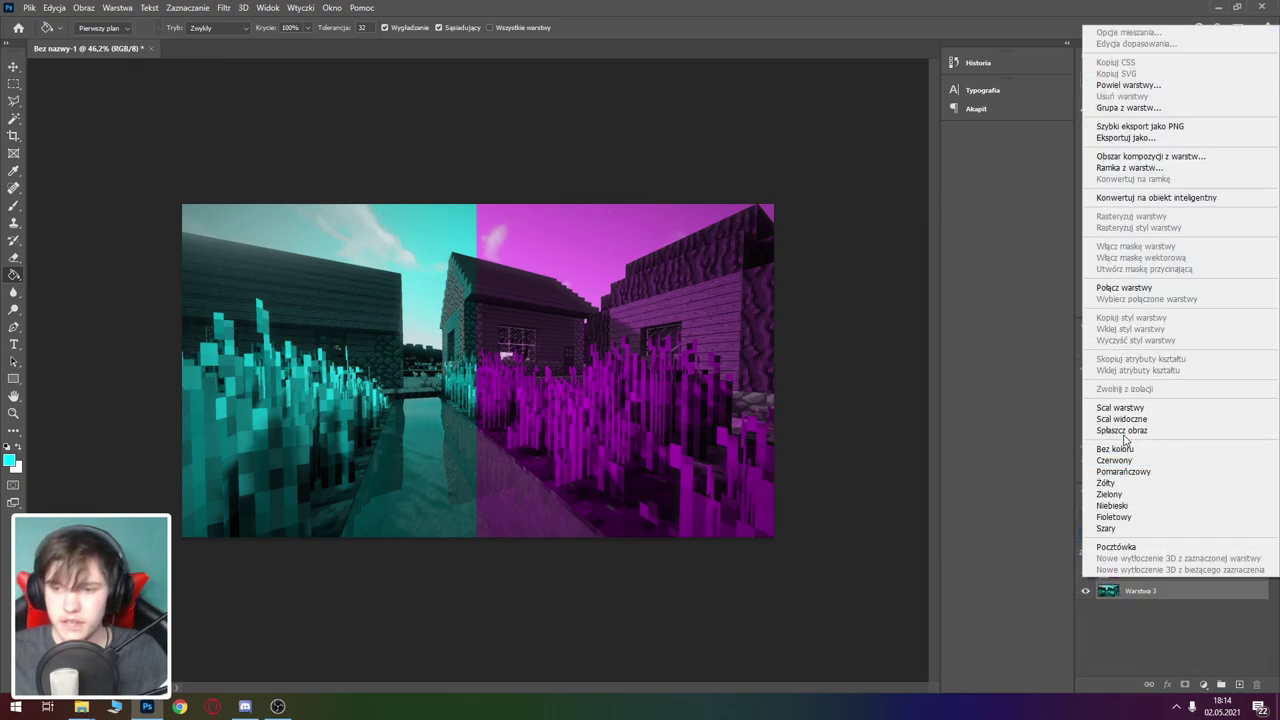
left_click(1124, 408)
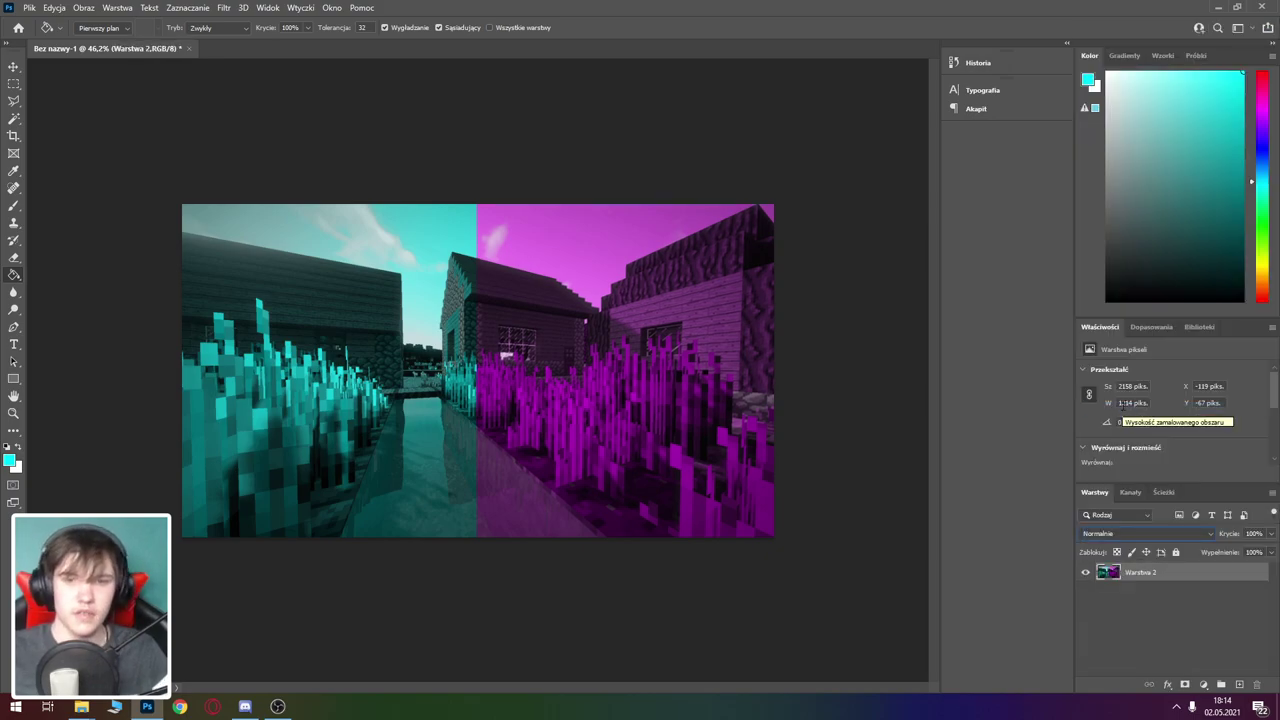
Step: Inspect the merged cyan-magenta village up close with the Move tool and its layer selected
key("v")
scroll(577, 217, "up", 3)
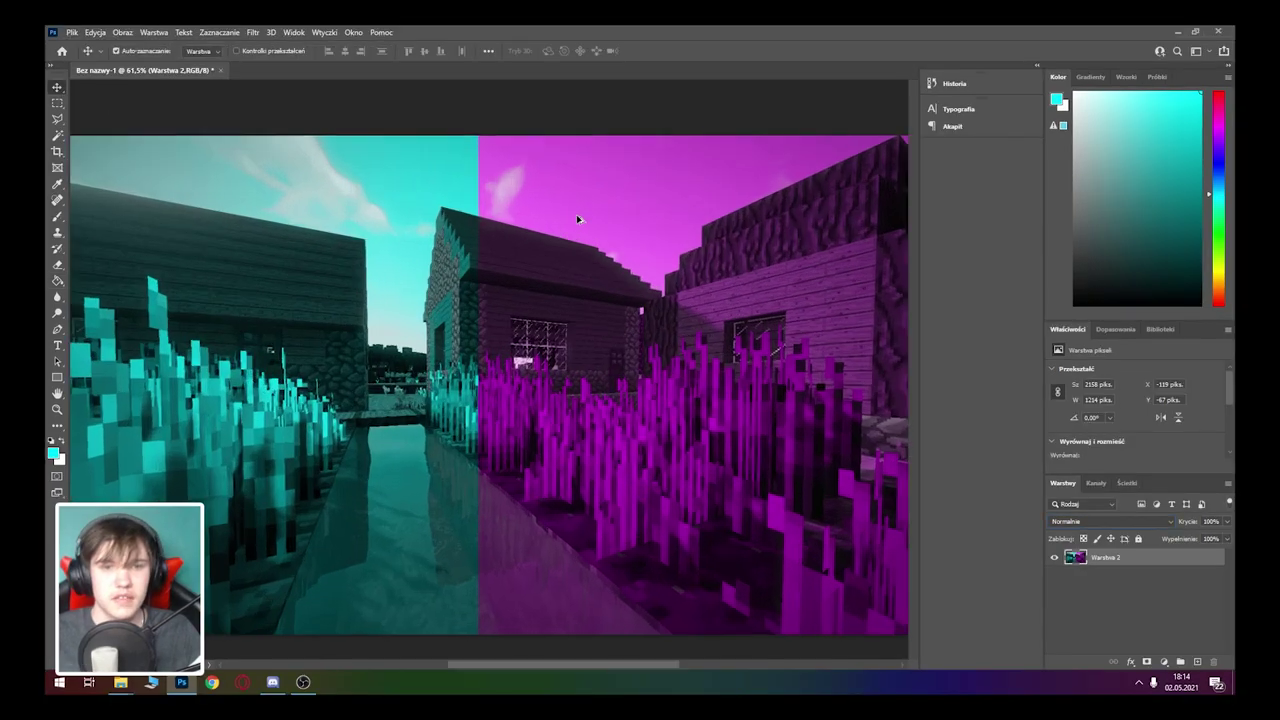
scroll(494, 114, "up", 2)
scroll(526, 149, "up", 3)
scroll(481, 113, "up", 2)
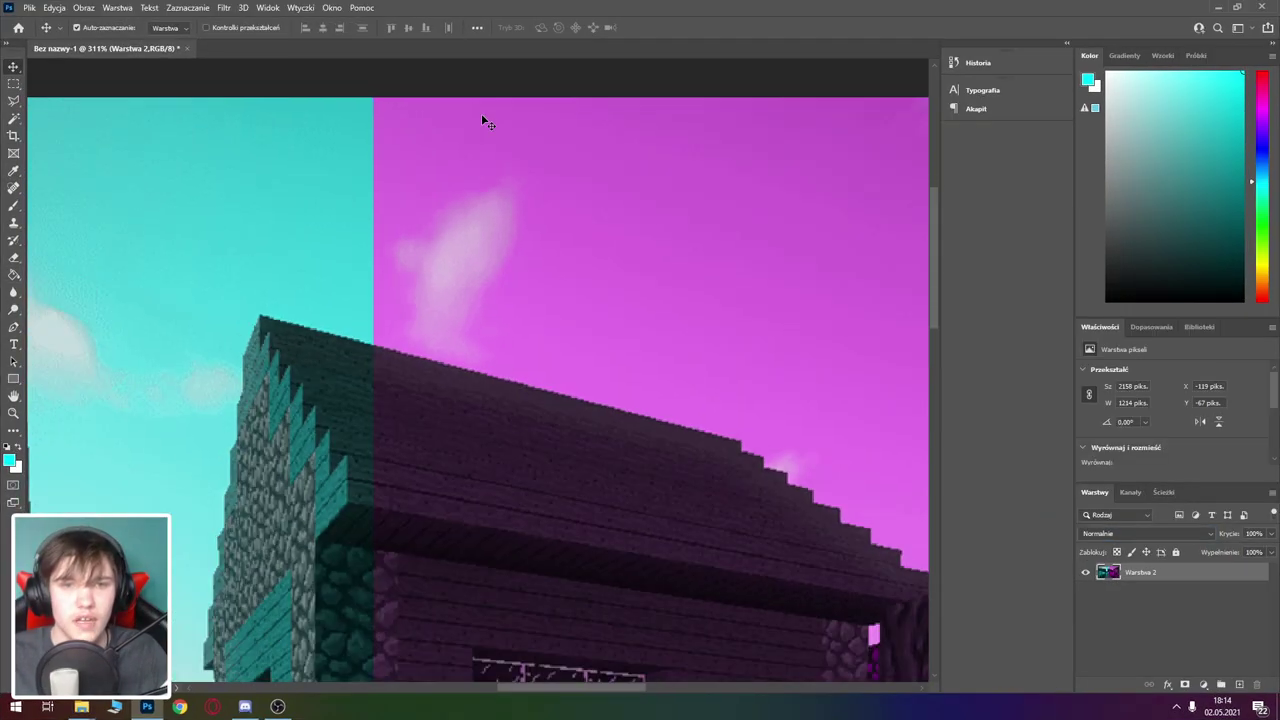
scroll(481, 113, "down", 3)
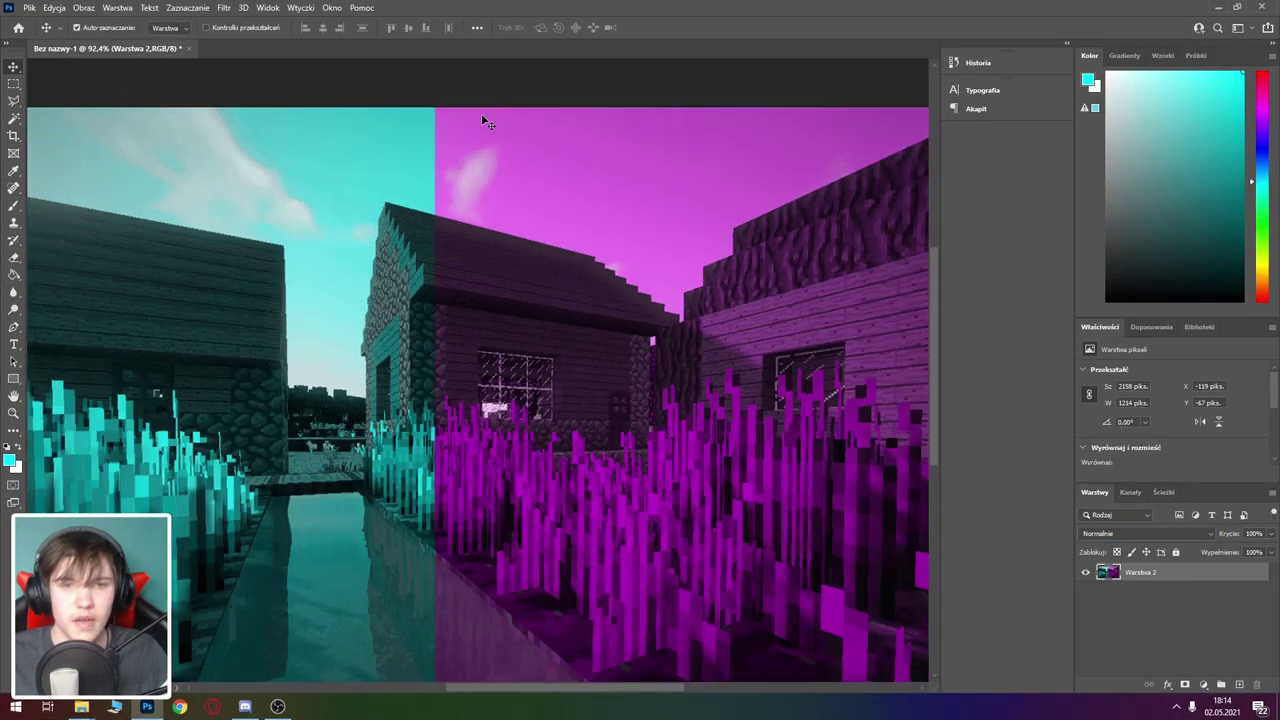
scroll(481, 113, "down", 3)
scroll(893, 131, "down", 4)
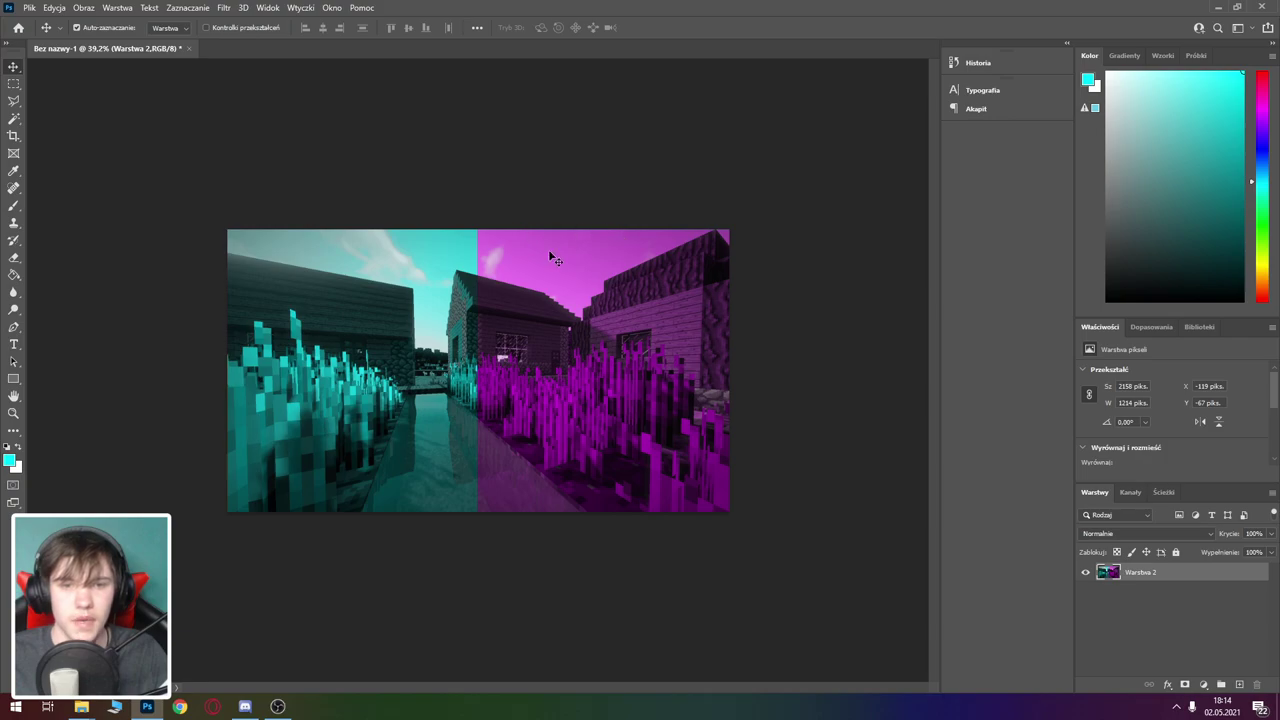
scroll(552, 258, "up", 1)
scroll(552, 258, "up", 1)
left_click(1191, 619)
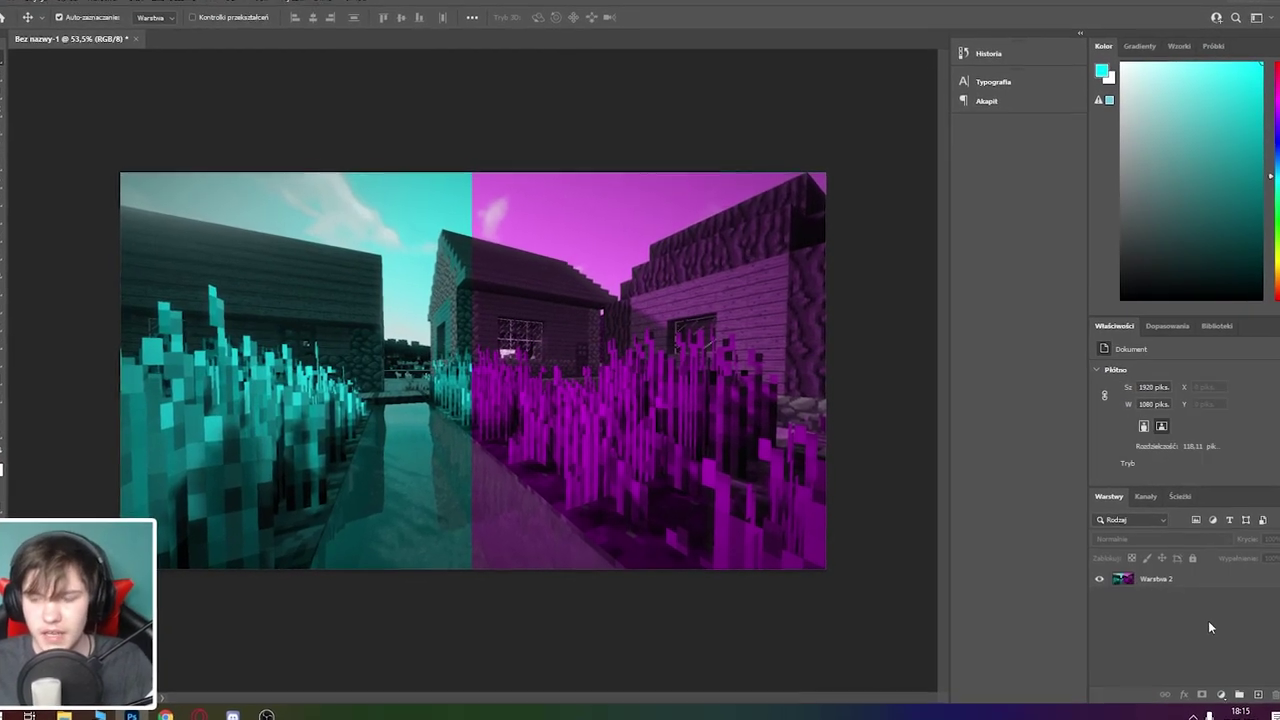
left_click(1202, 586)
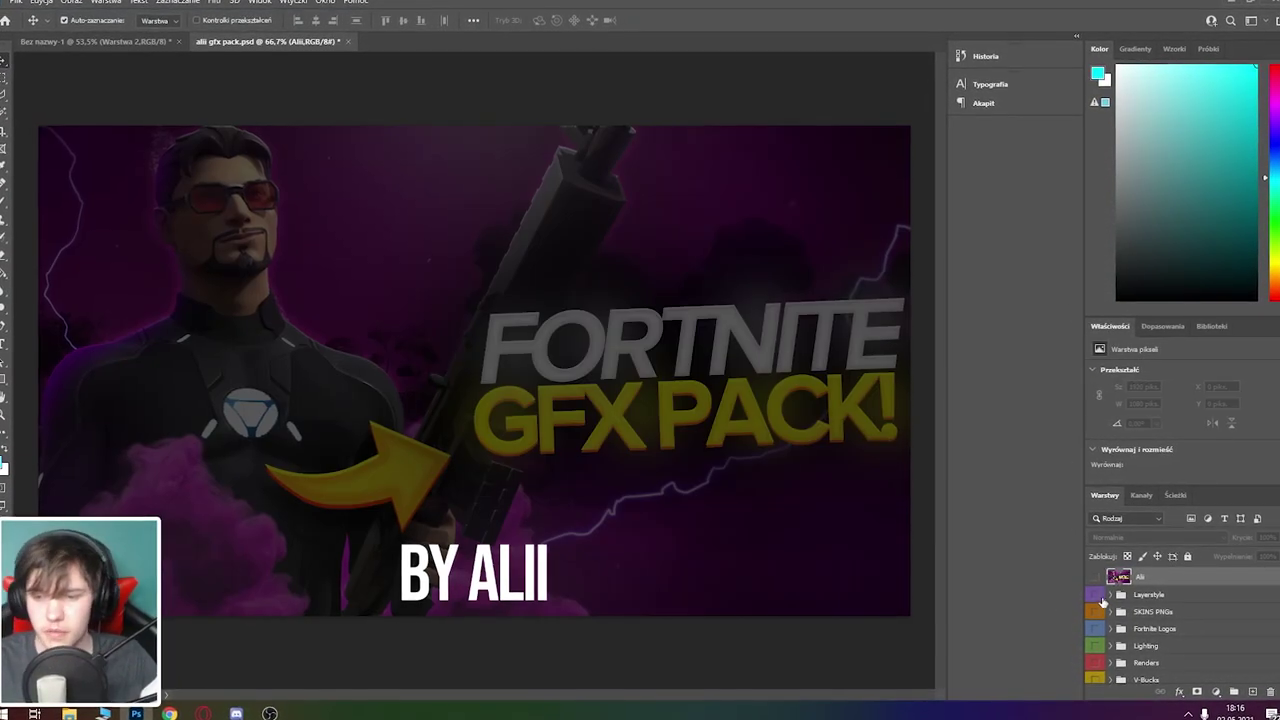
Step: Browse the GFX pack's layers, expanding the Png and SUNBURSTS groups to show the rays
scroll(583, 370, "down", 2)
scroll(583, 370, "down", 2)
scroll(583, 370, "down", 2)
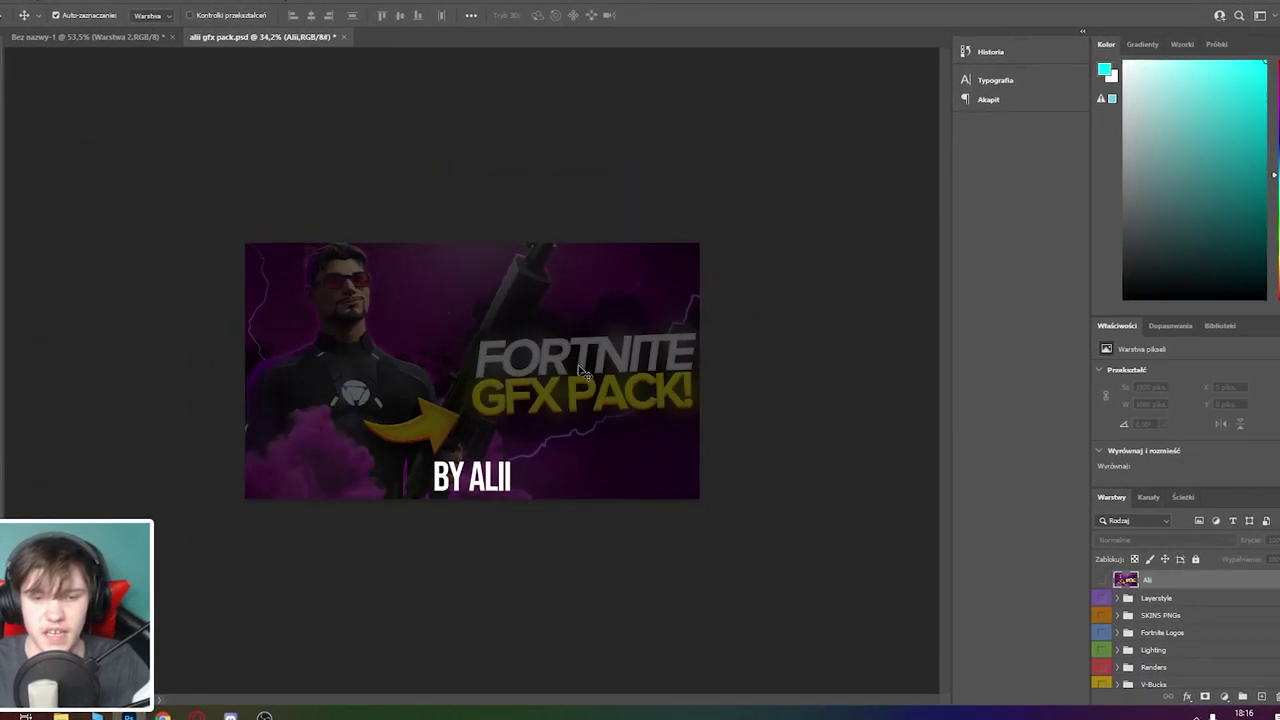
scroll(476, 370, "up", 2)
scroll(457, 544, "up", 3)
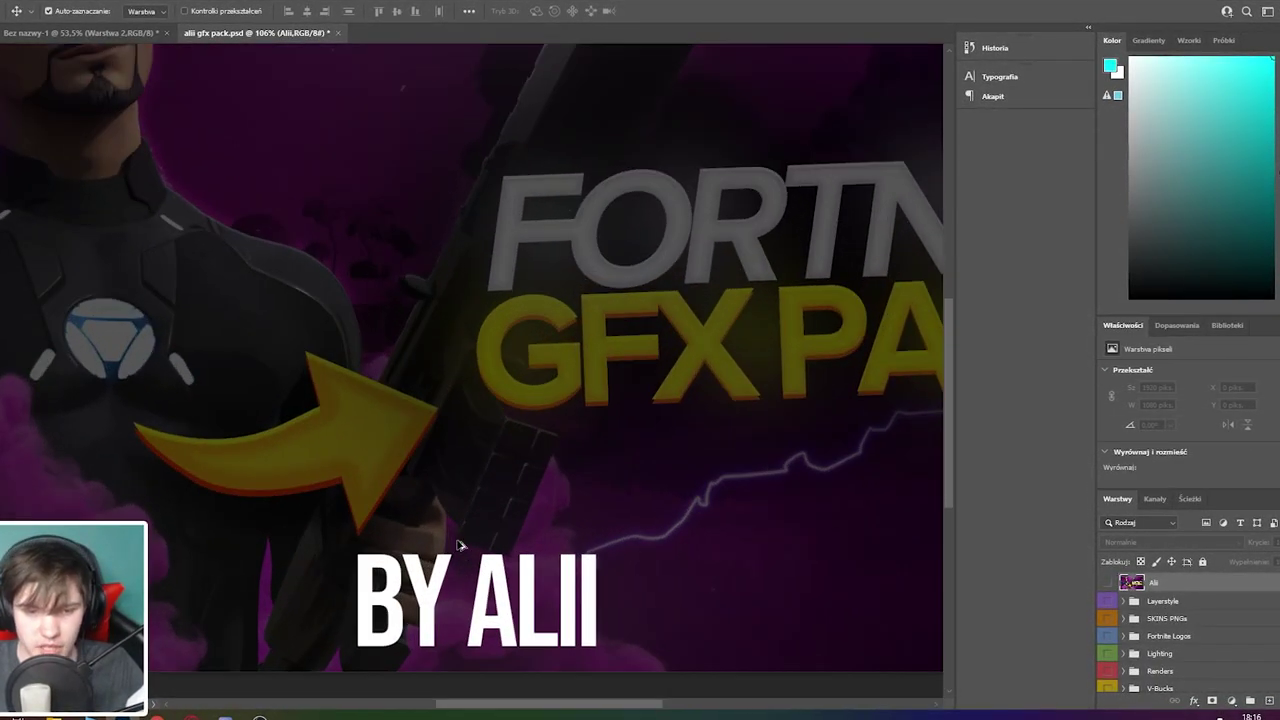
scroll(457, 544, "up", 2)
scroll(614, 629, "up", 1)
scroll(606, 600, "up", 2)
scroll(592, 551, "up", 2)
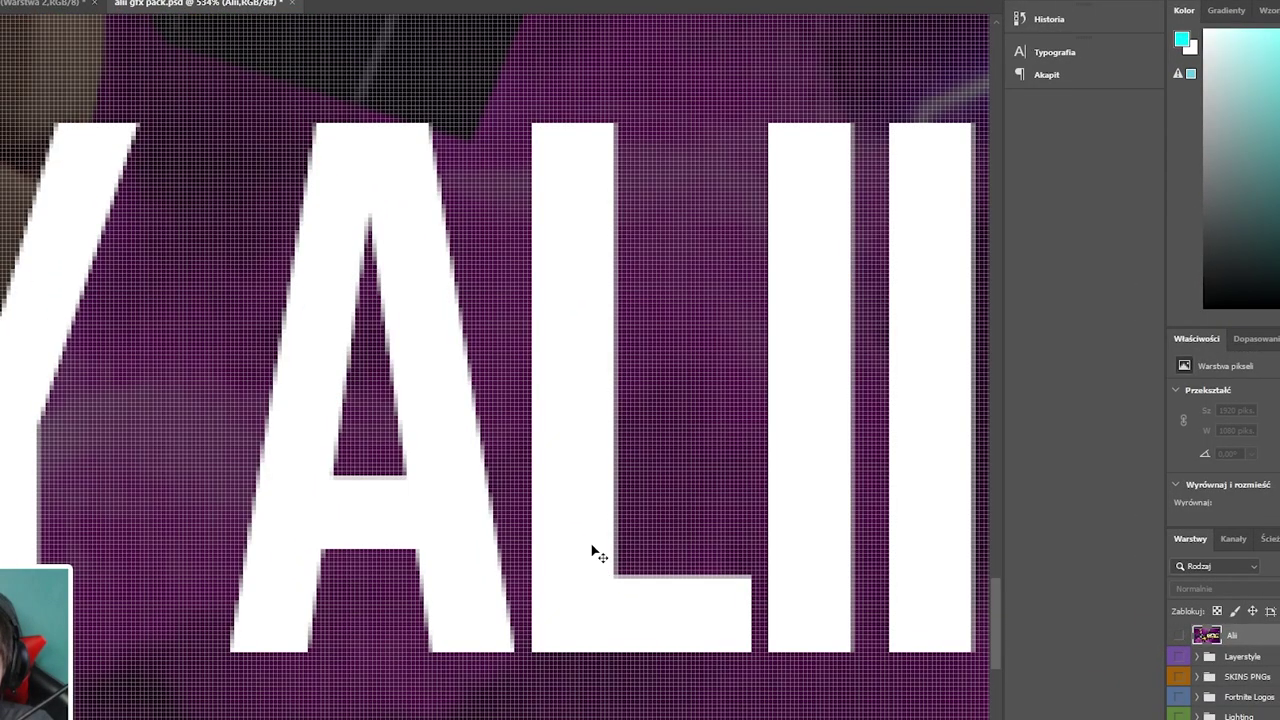
scroll(595, 553, "down", 5)
scroll(444, 432, "down", 5)
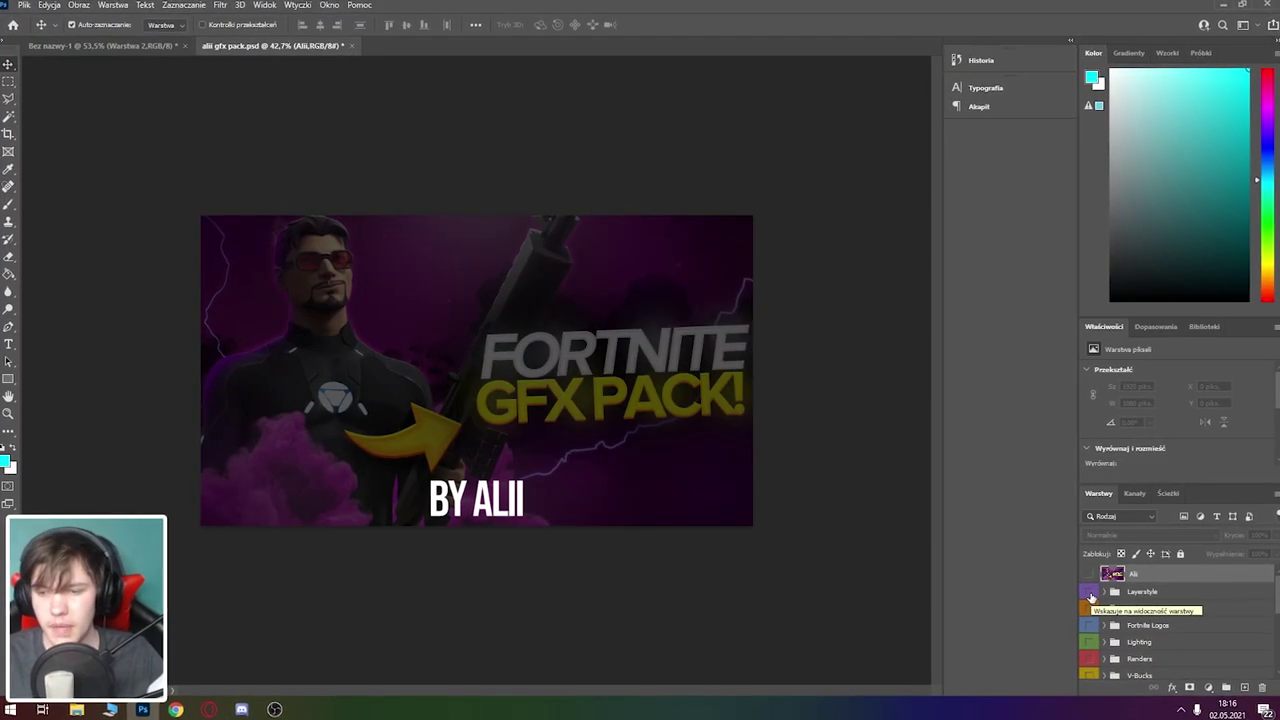
scroll(1087, 596, "down", 5)
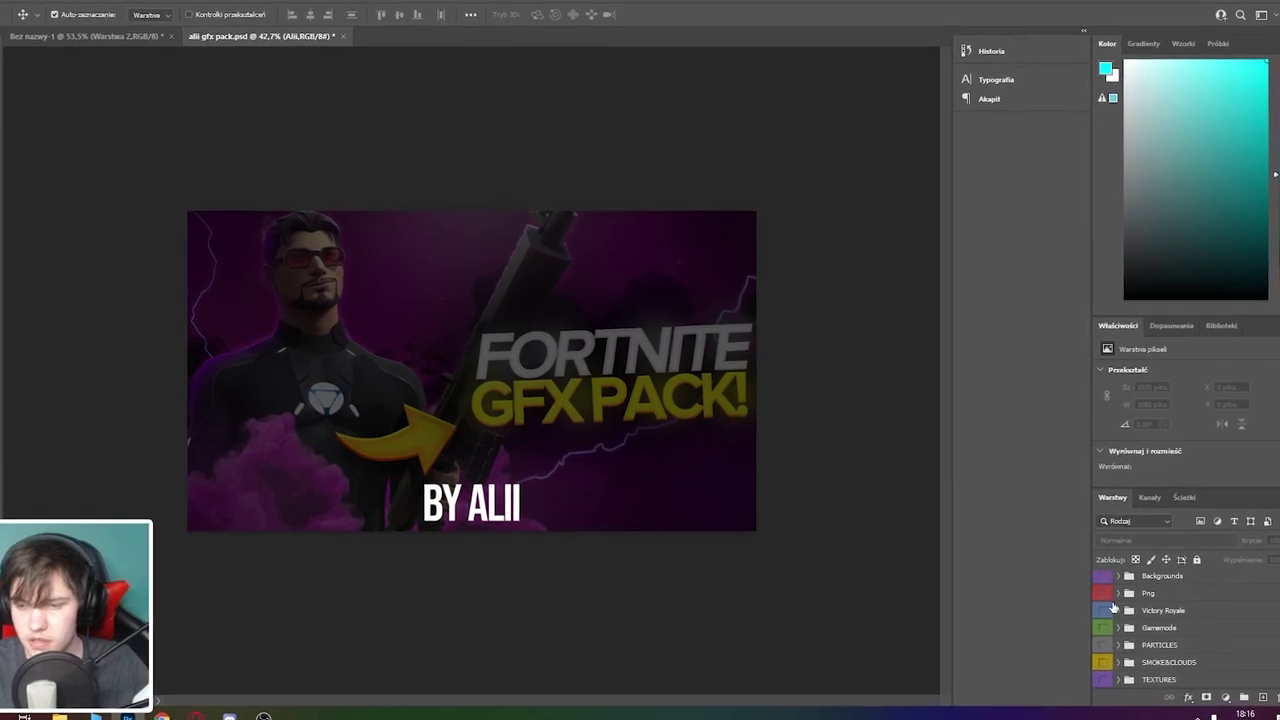
left_click(1111, 616)
scroll(1141, 607, "down", 1)
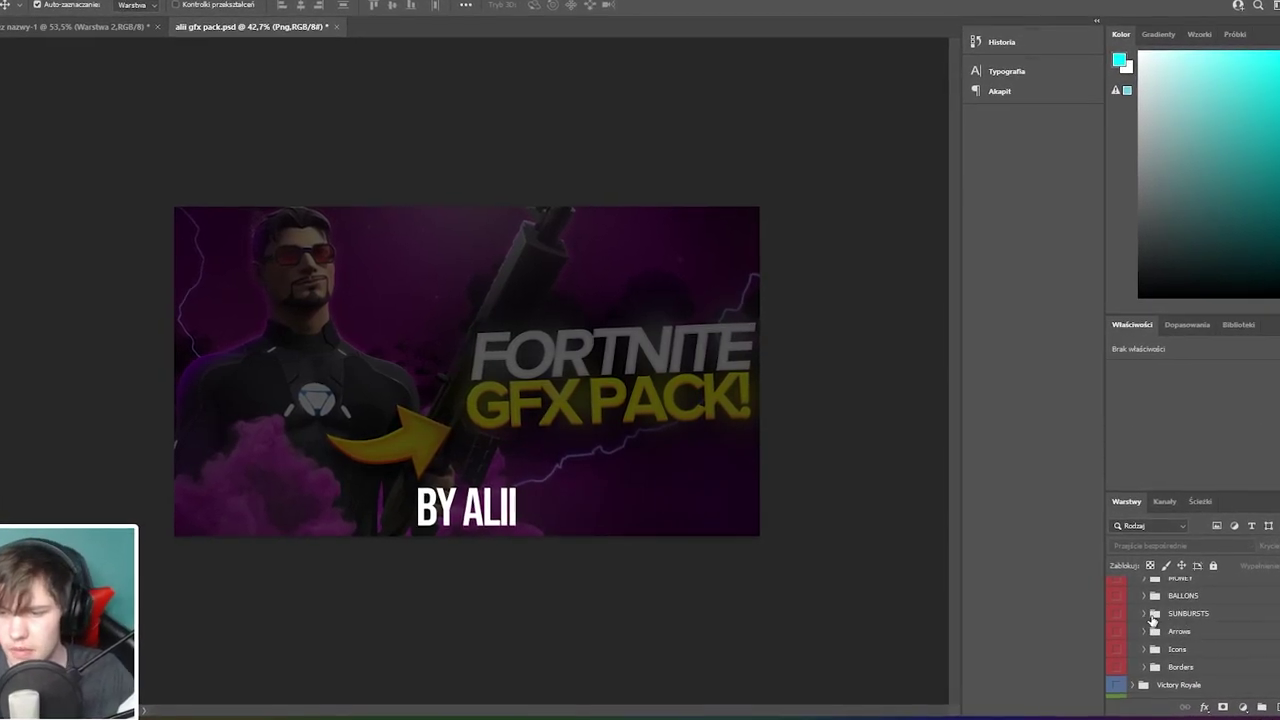
left_click(1136, 608)
left_click(1123, 617)
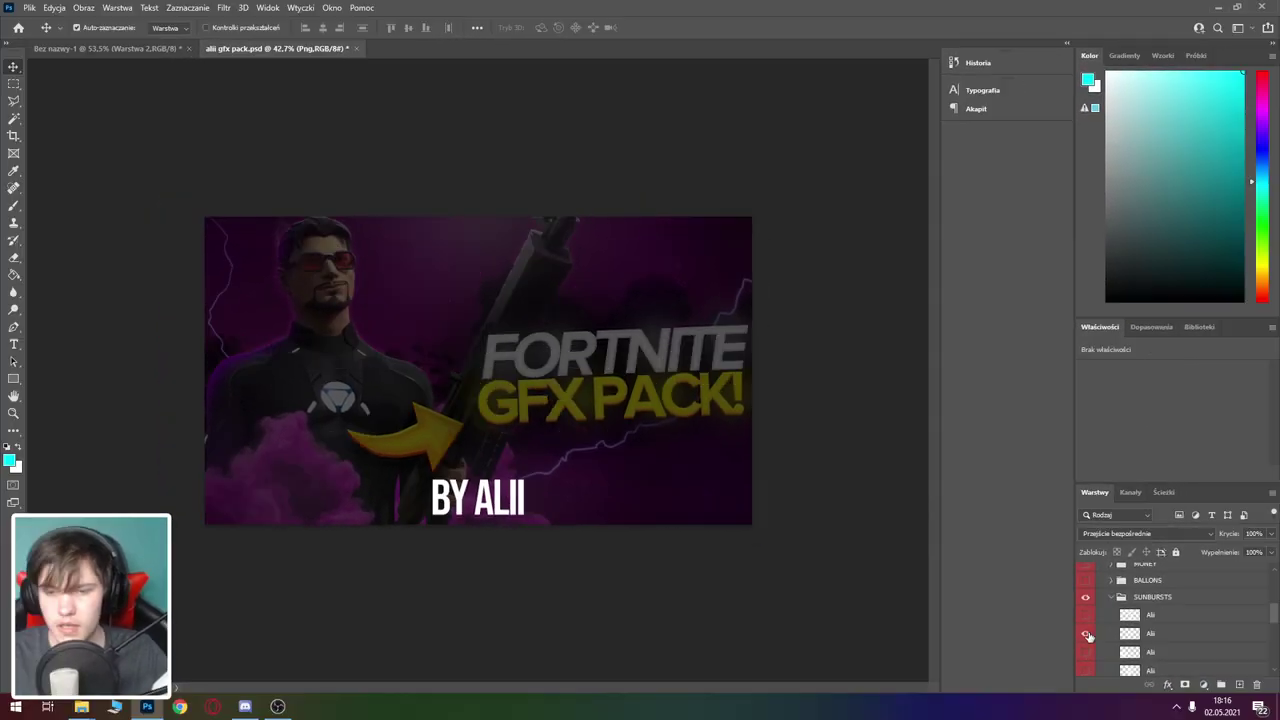
Step: Preview the pack's White 2 border, Blue overlay and rainbow border, then return to Bez nazwy-1
scroll(1093, 655, "down", 3)
left_click(1090, 655)
left_click(1088, 628)
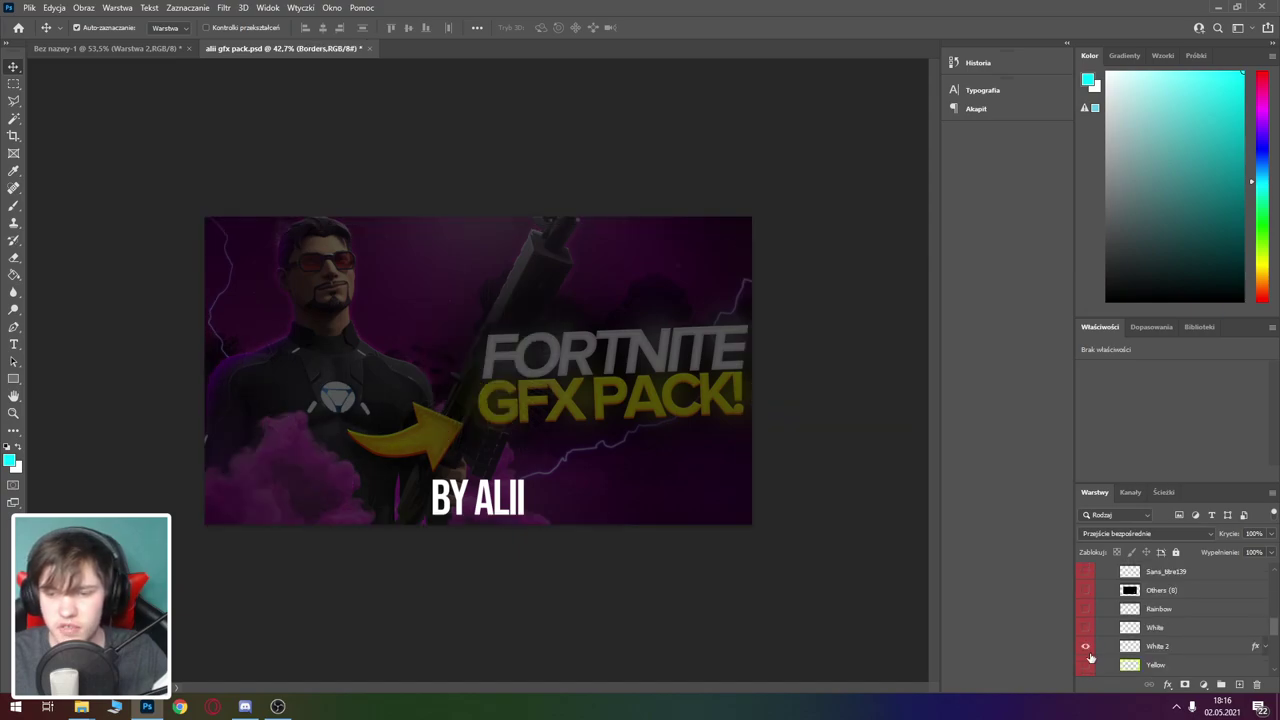
left_click(1090, 653)
left_click(1087, 623)
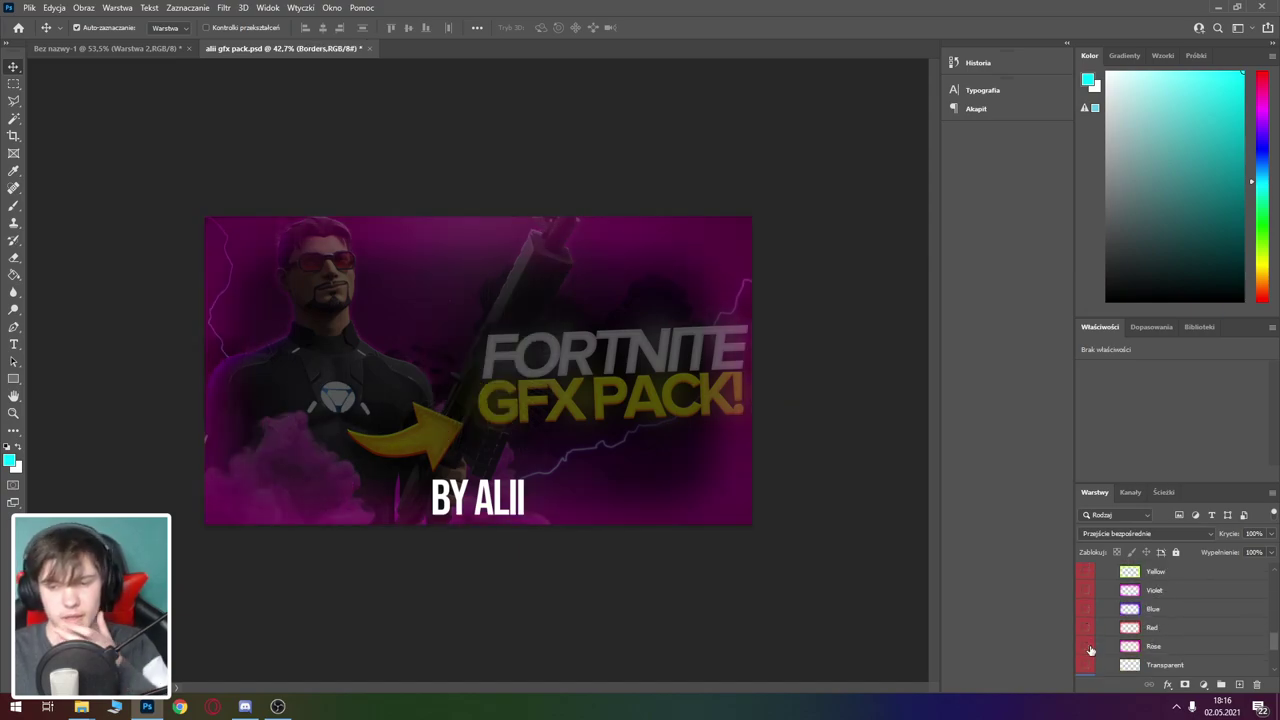
left_click(1086, 607)
left_click(1086, 600)
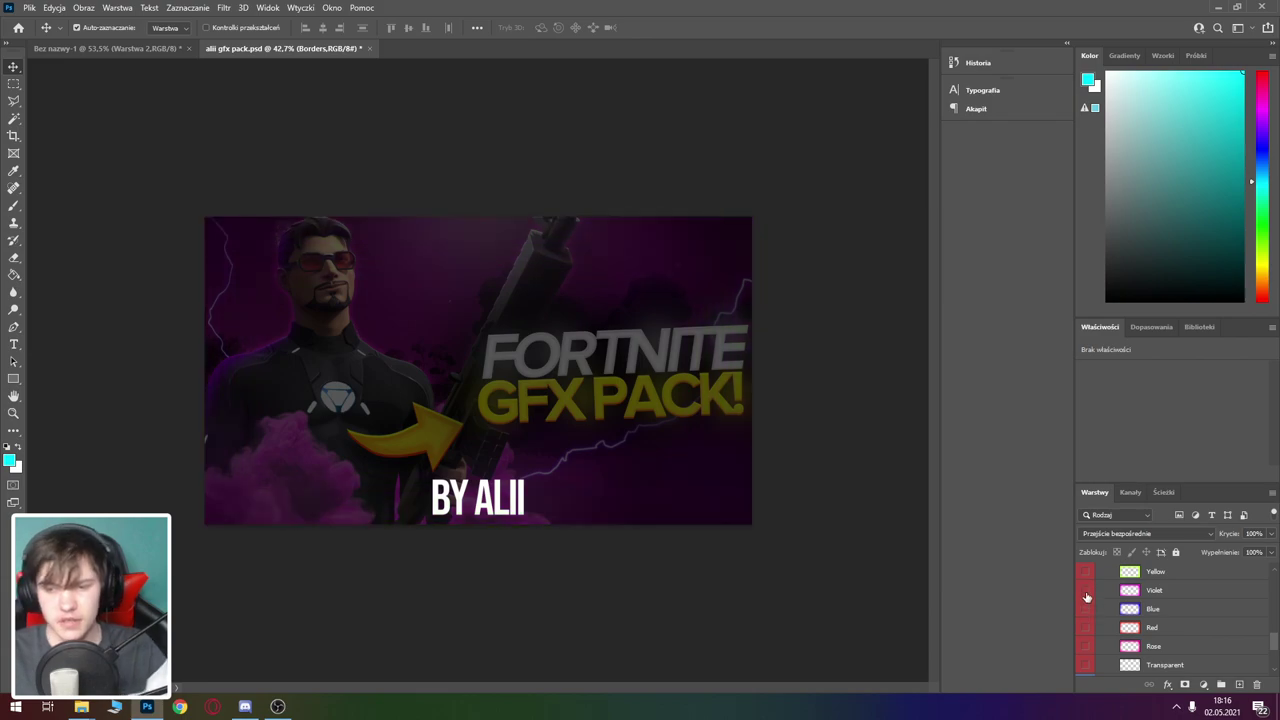
left_click(1087, 610)
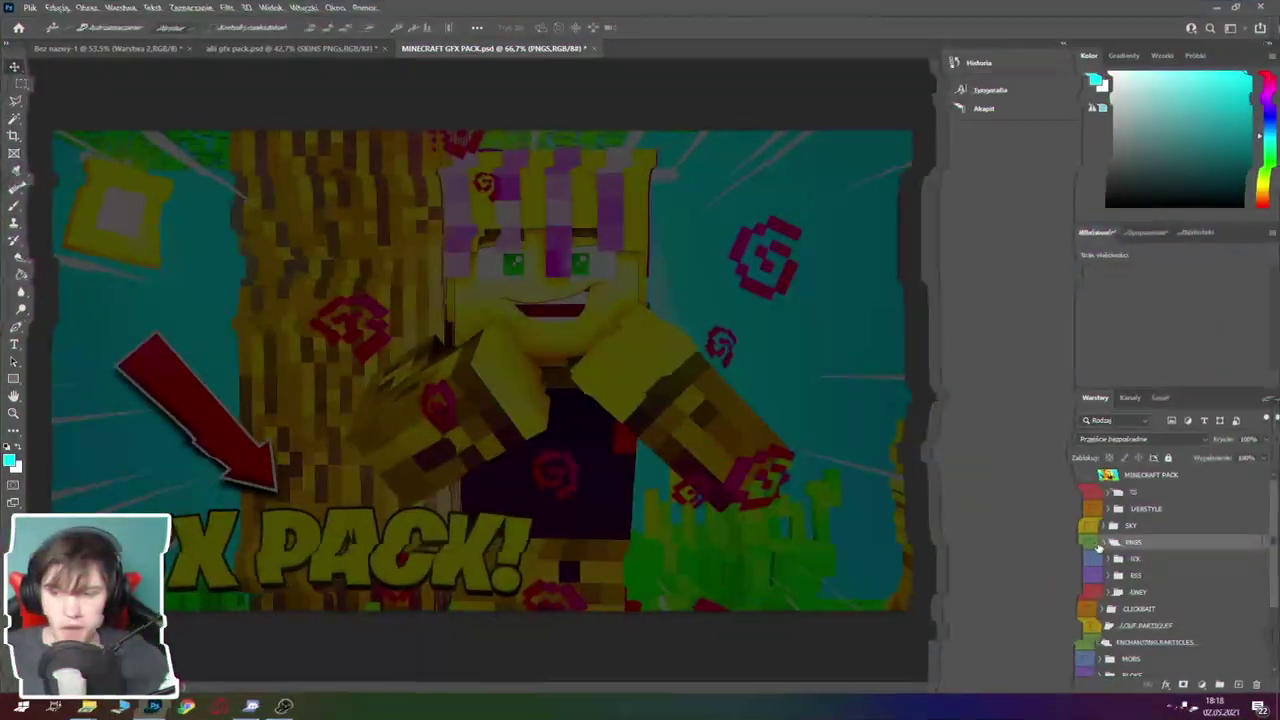
left_click(253, 50)
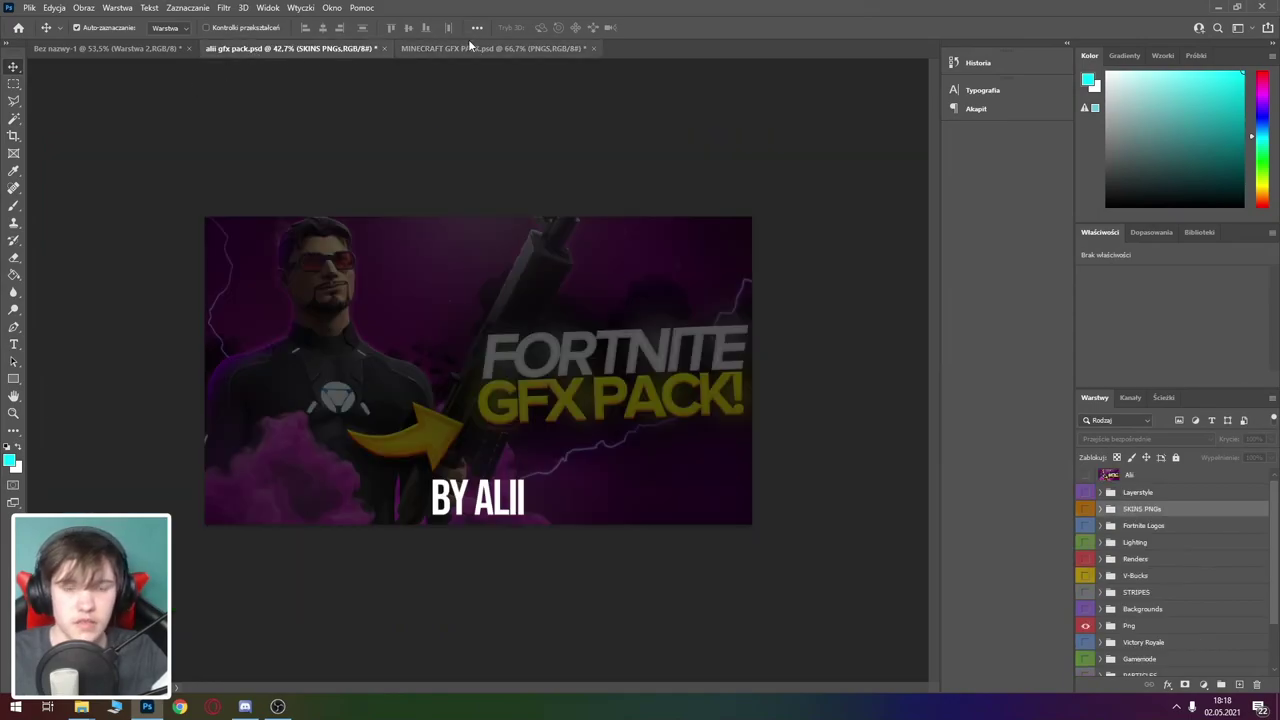
left_click(93, 47)
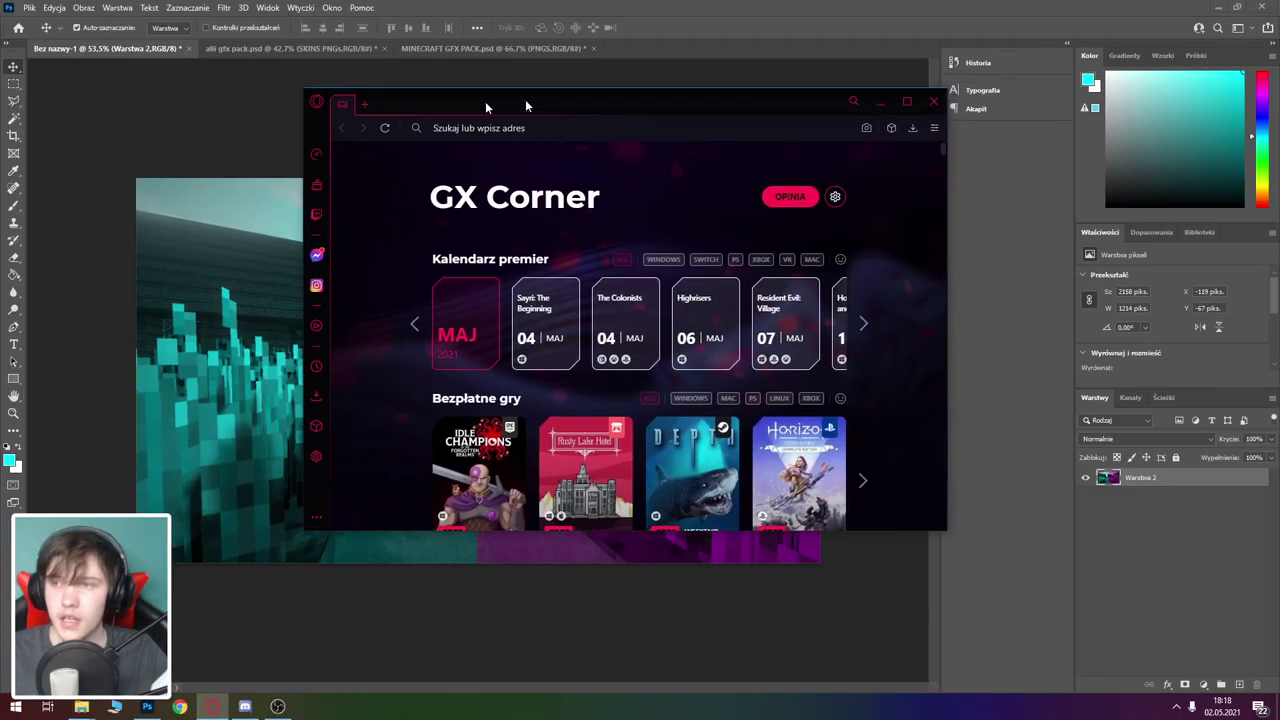
Step: Search Google Images for 'anime effect png' in the maximized browser
left_click_drag(485, 101, 327, 72)
double_click(327, 72)
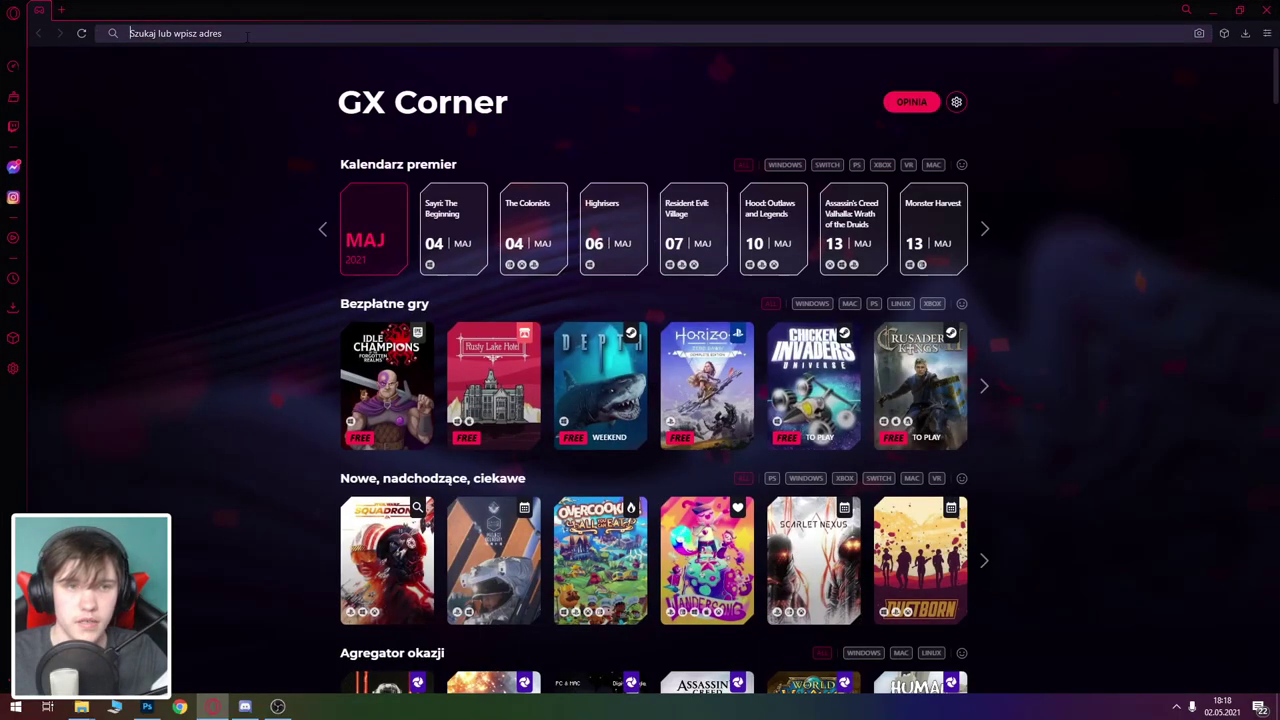
type("an")
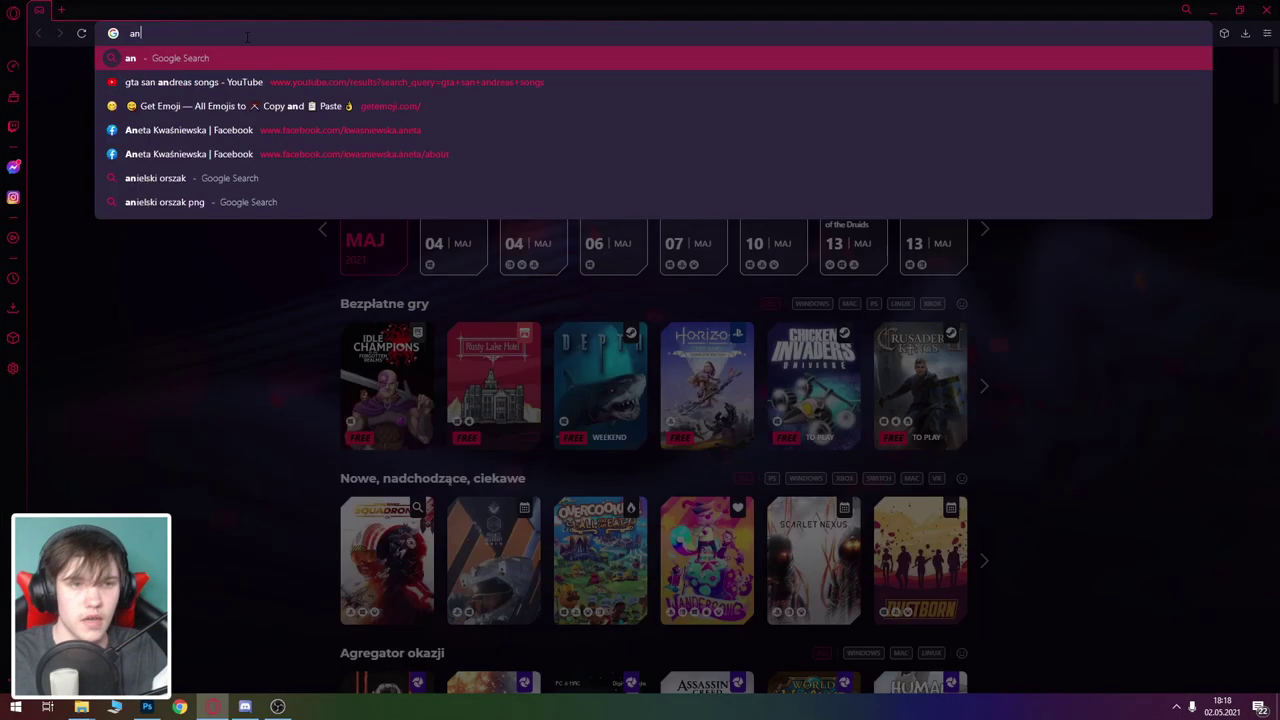
type("ime effect png")
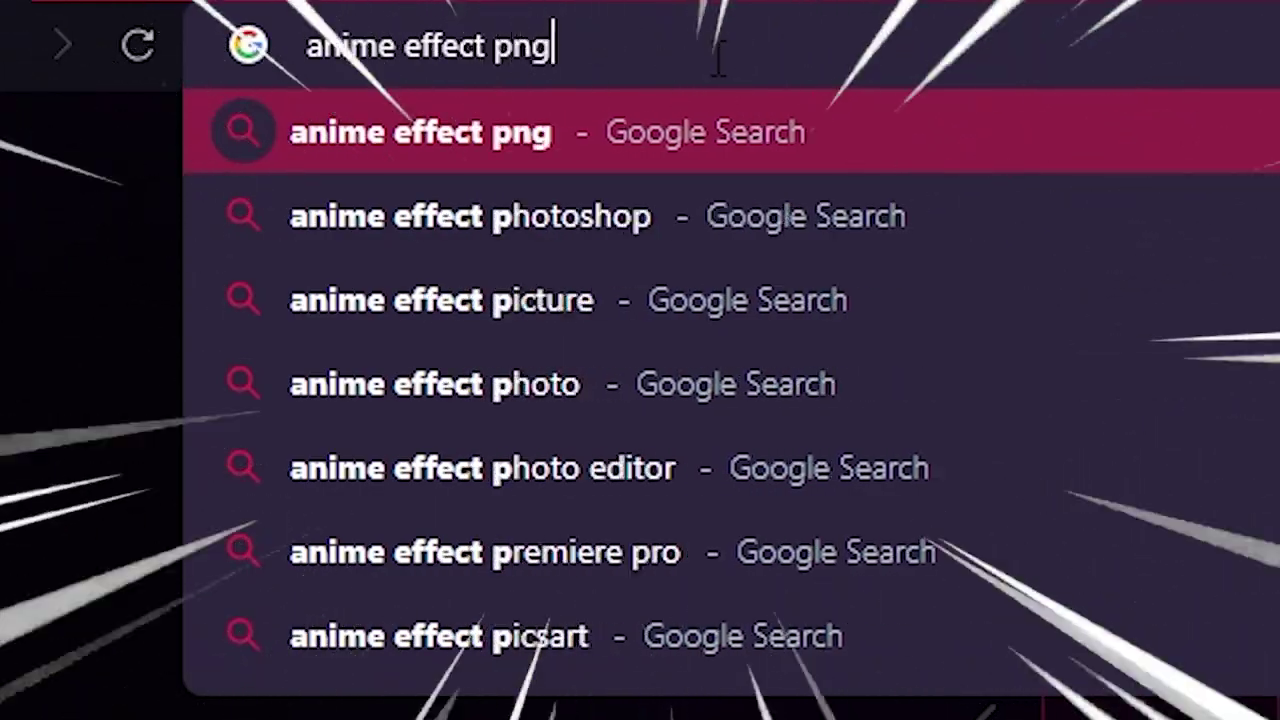
key("Return")
left_click(242, 127)
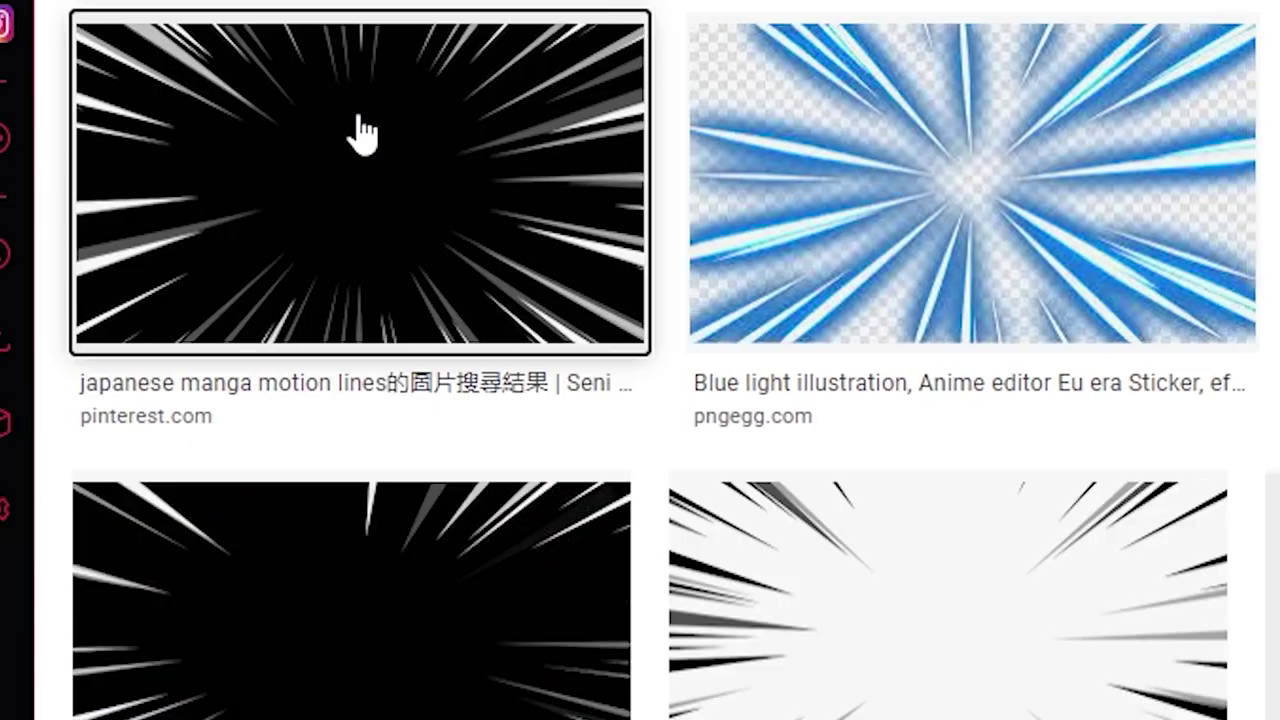
Step: Save the first black-and-white speed-lines result to the computer
left_click(140, 235)
right_click(1022, 190)
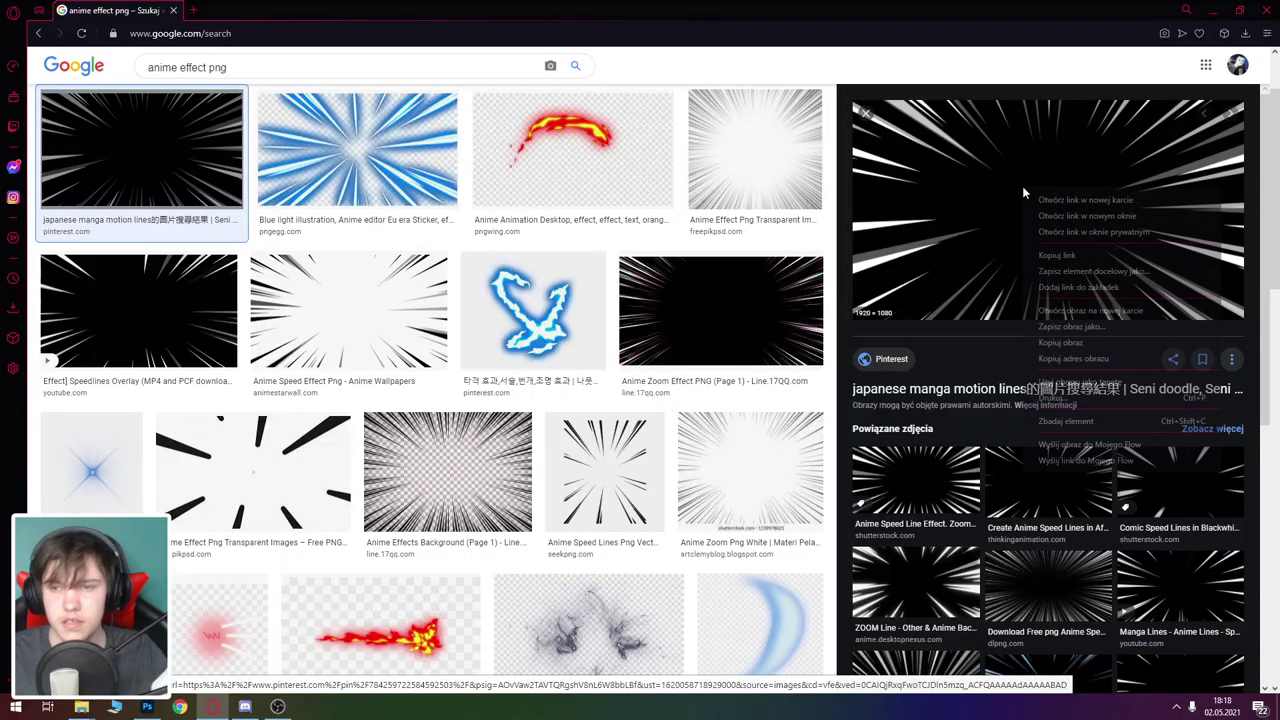
left_click(1068, 327)
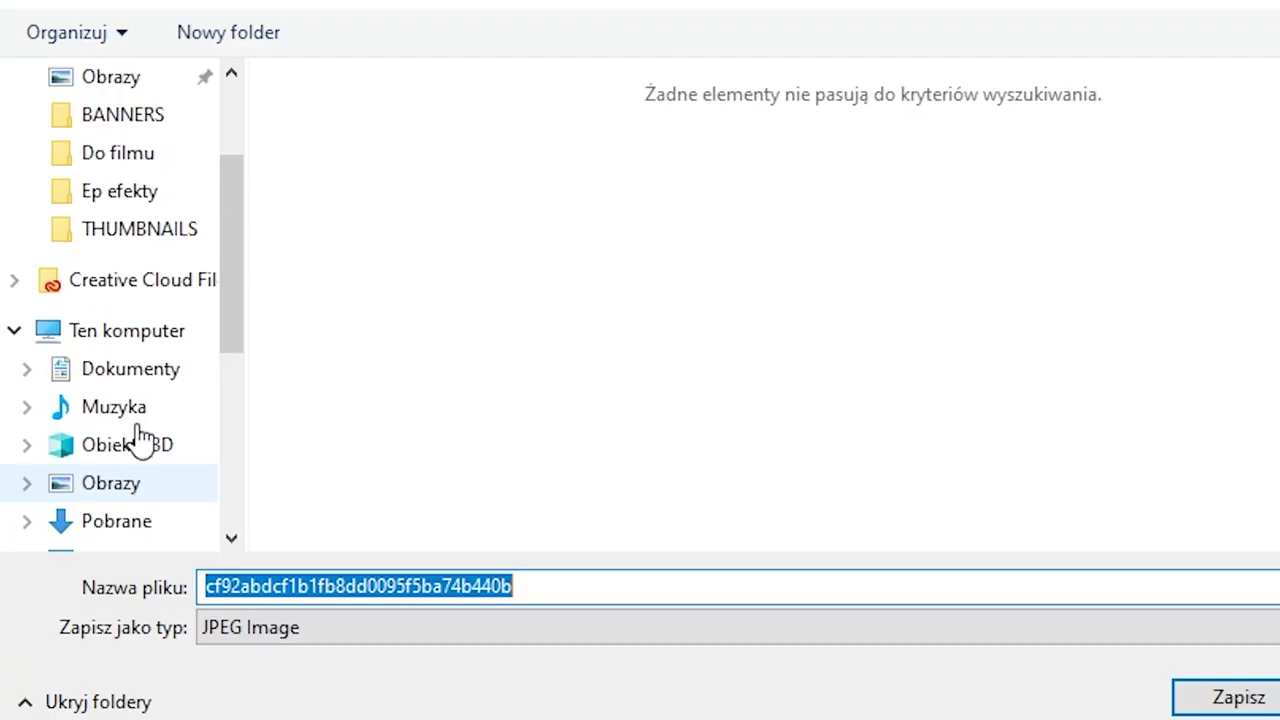
left_click(1268, 697)
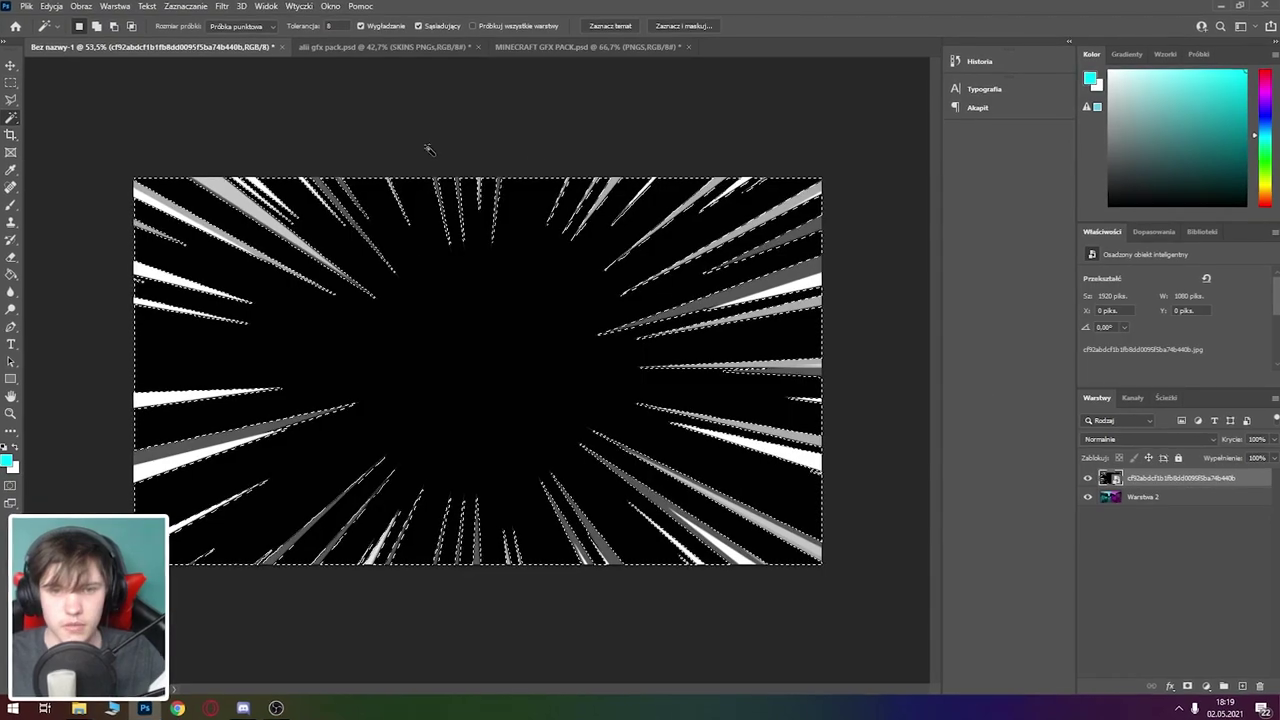
Step: Dismiss the smart-object error after trying to delete, and bring up the speed-lines layer's options
key("Delete")
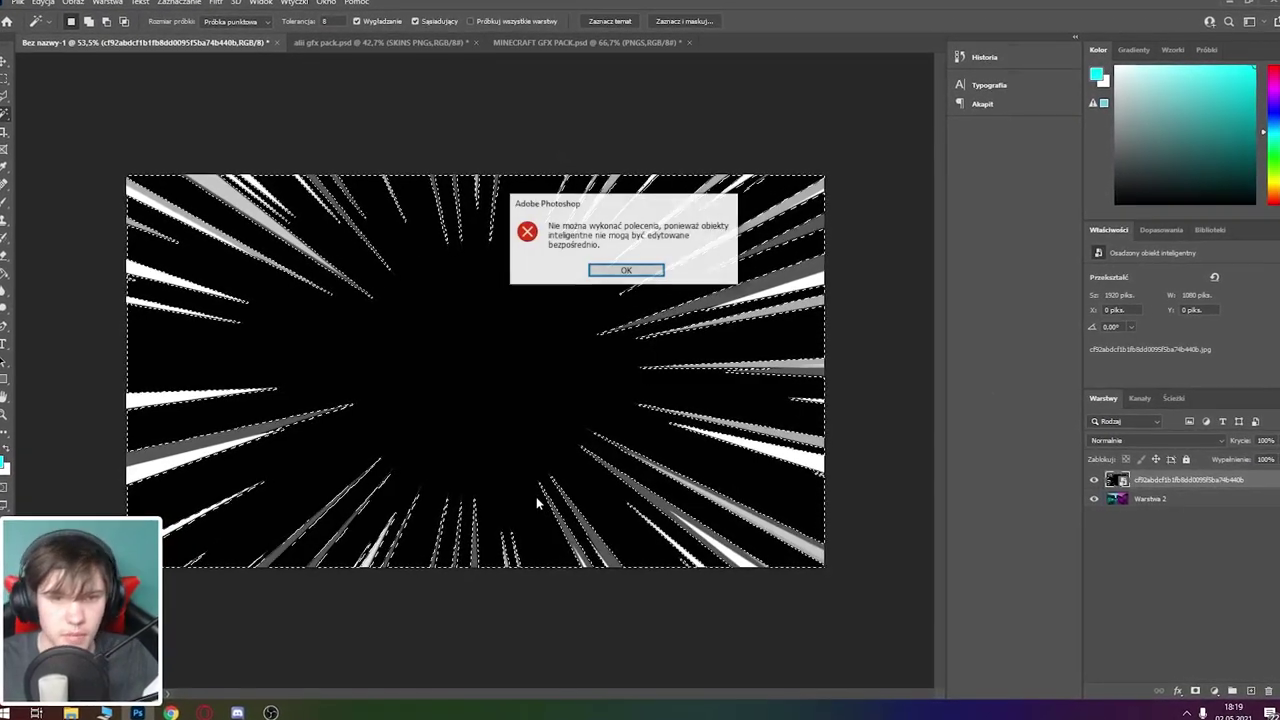
left_click(625, 270)
right_click(1188, 482)
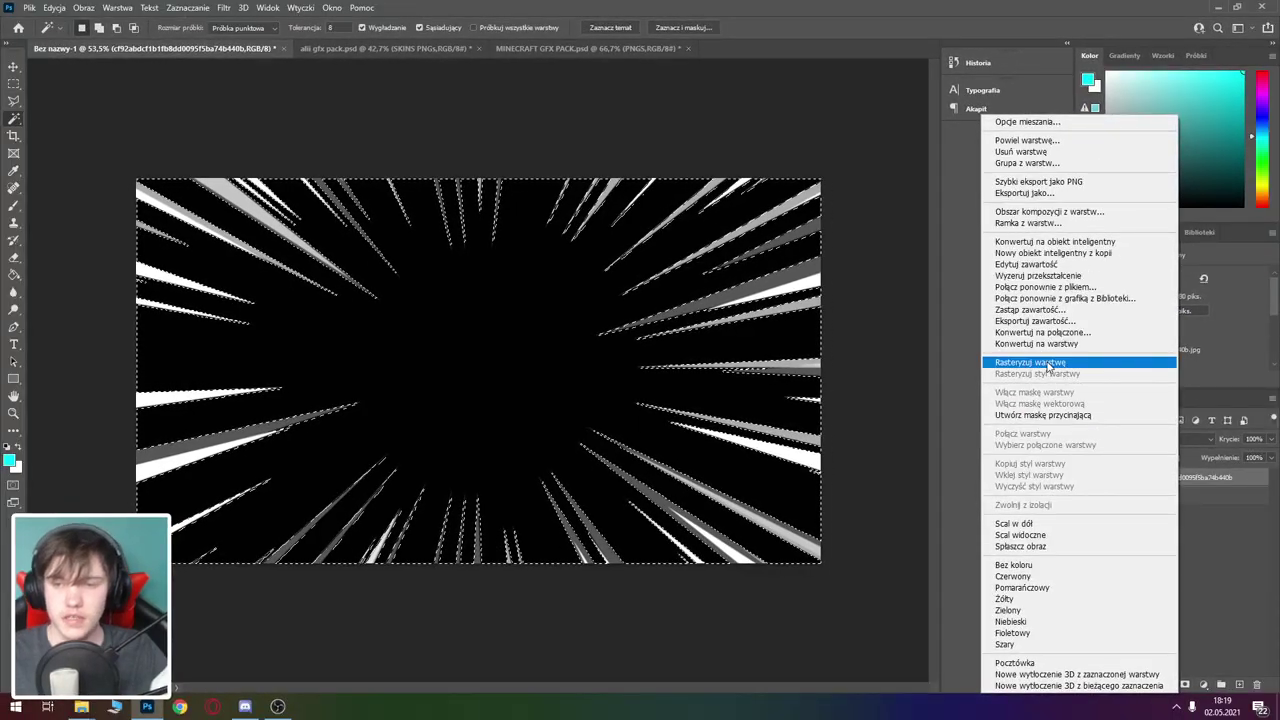
Step: Rasterize the speed-lines layer, delete its black area, and blend it in Overlay
left_click(1045, 362)
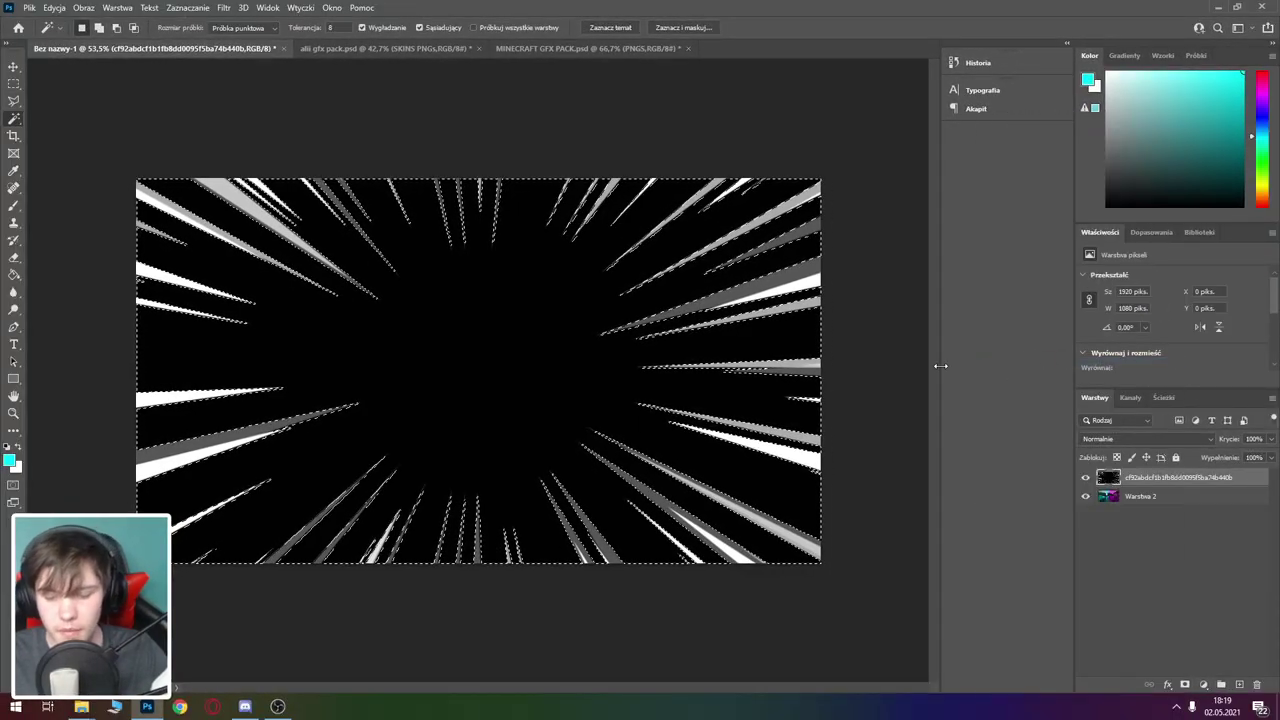
key("Delete")
key("ctrl+d")
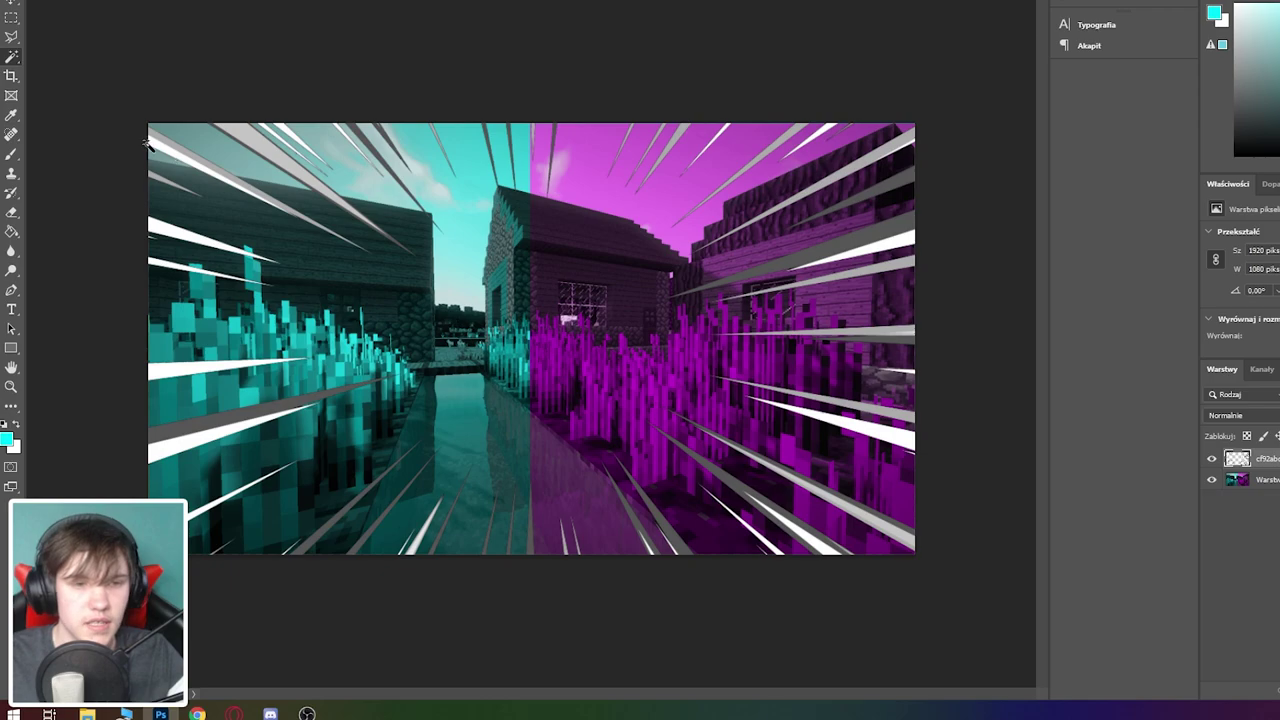
key("ctrl+plus")
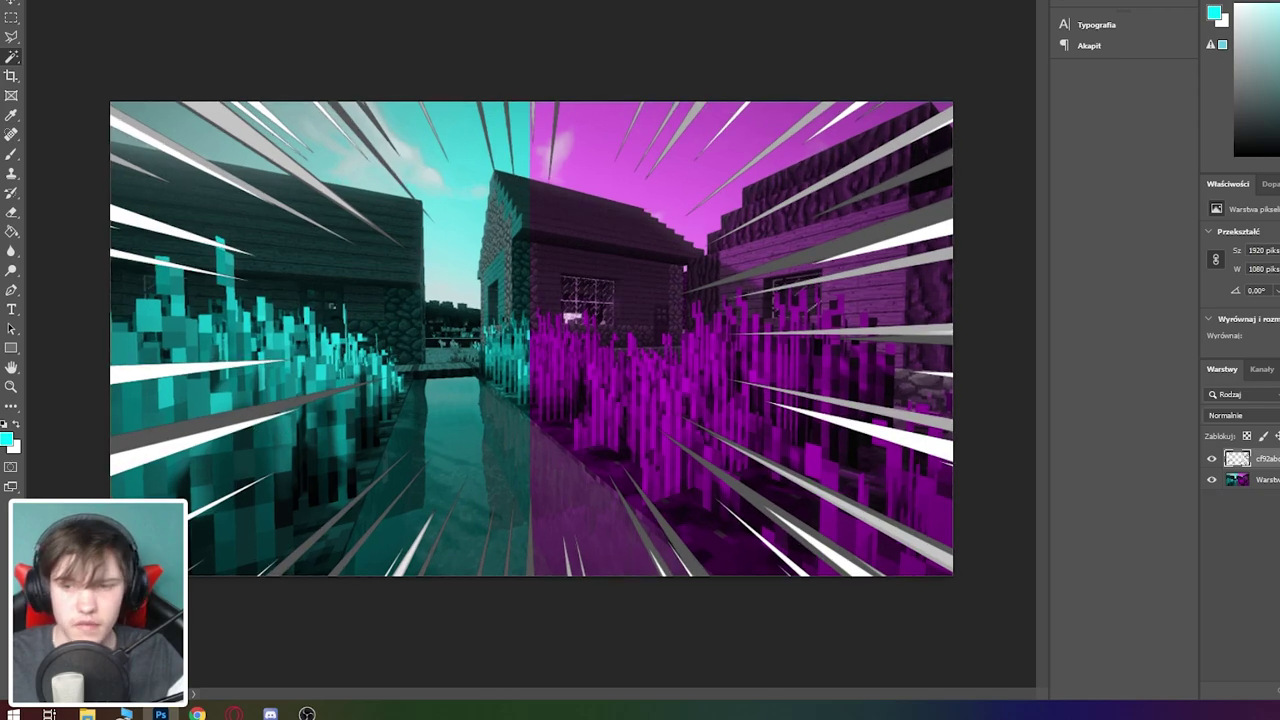
left_click(1228, 415)
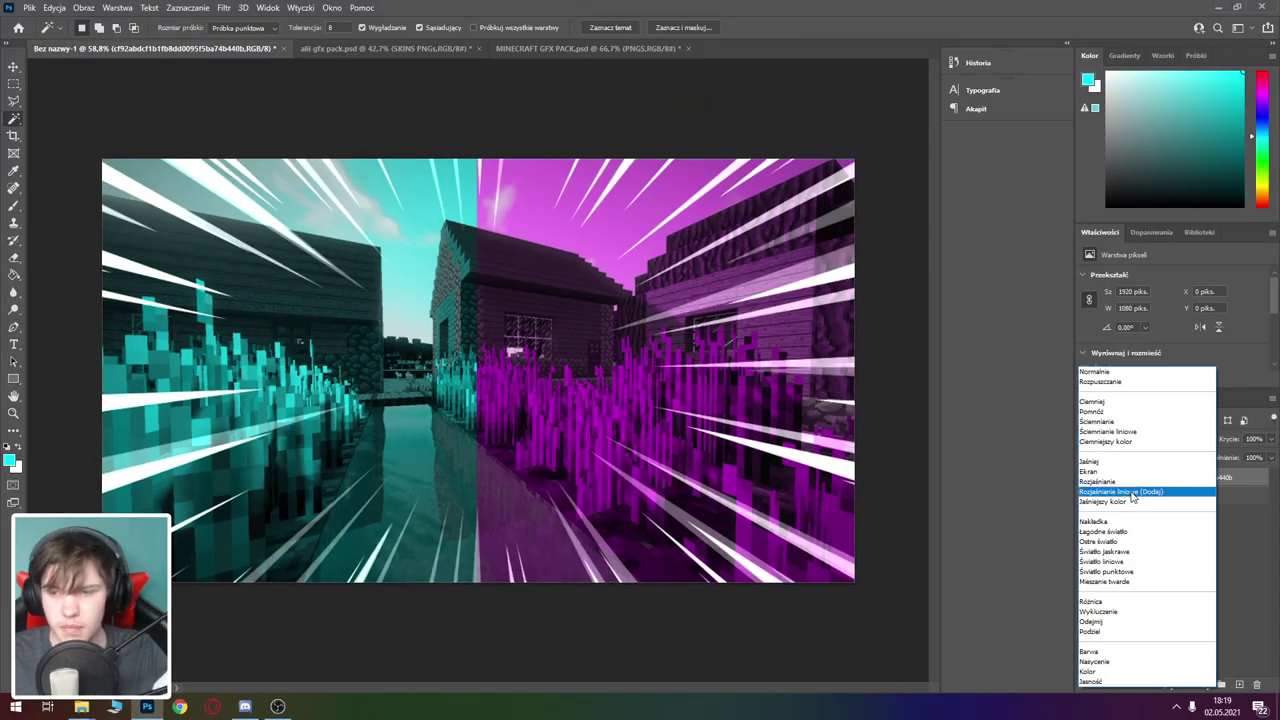
left_click(1126, 522)
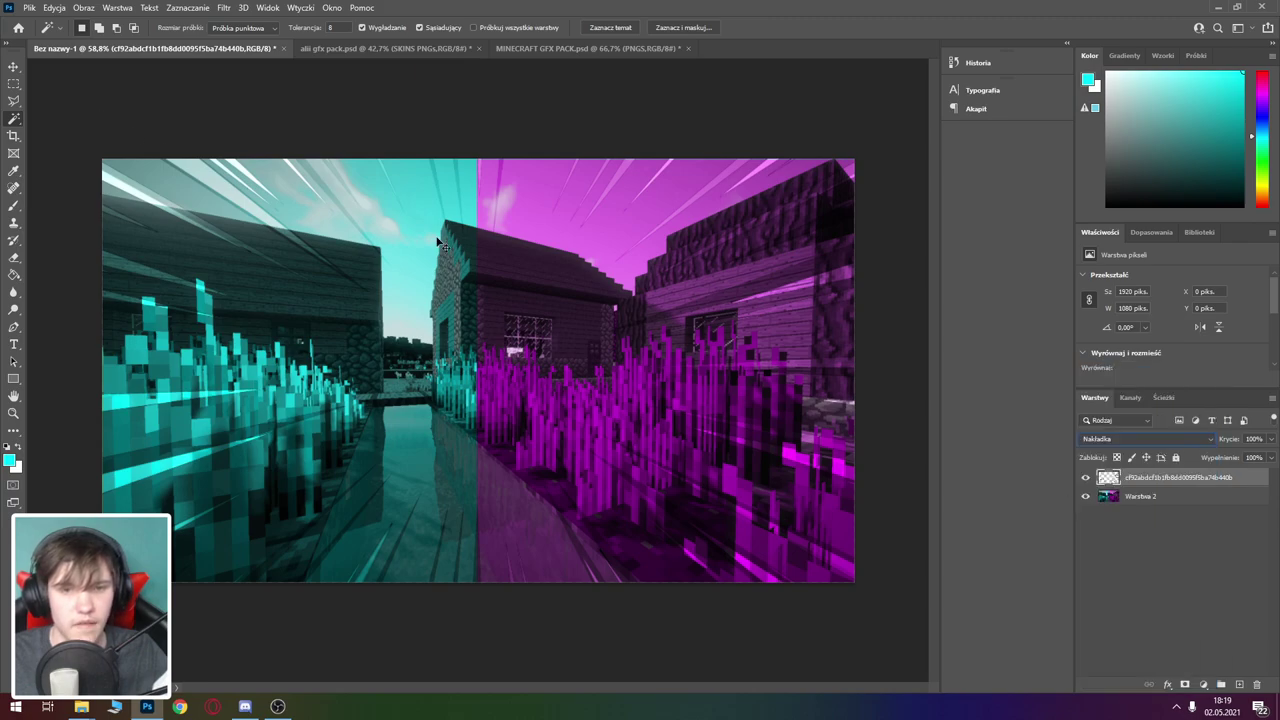
scroll(729, 266, "down", 3)
Step: Enlarge the speed lines beyond the canvas edges and shift them left and down
key("ctrl+t")
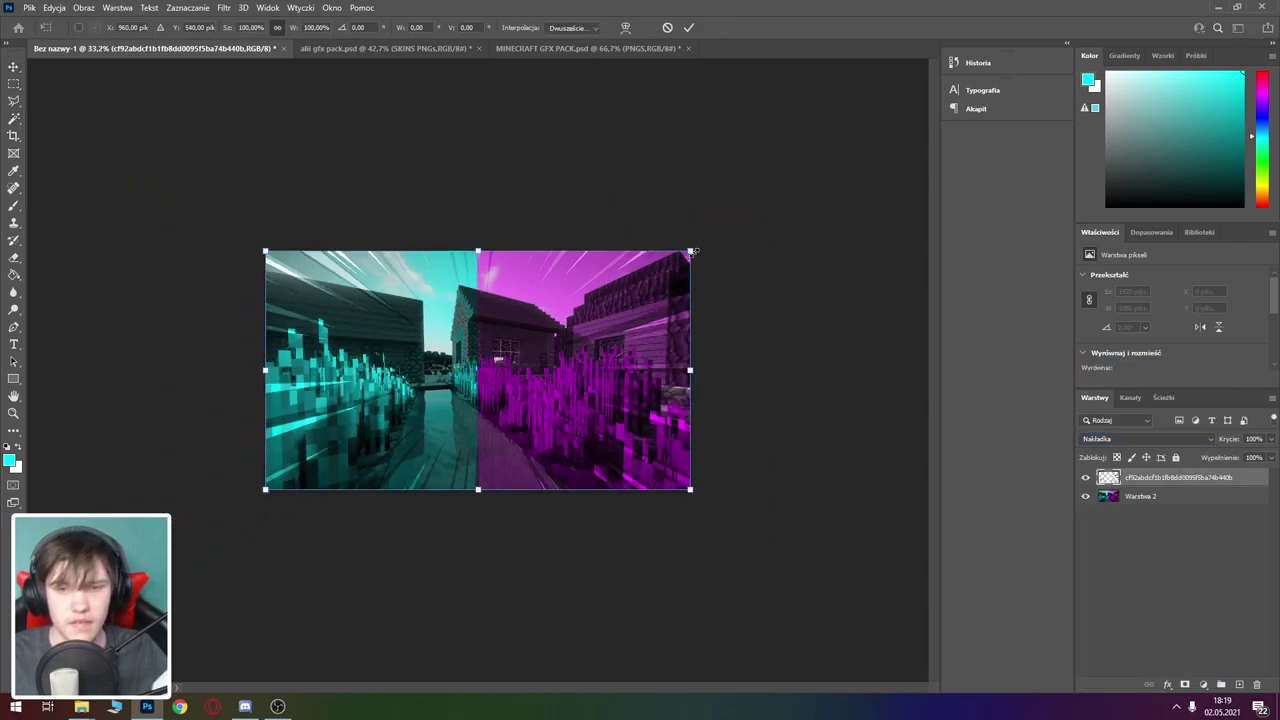
left_click_drag(691, 251, 914, 123)
mouse_move(835, 237)
left_mouse_down()
mouse_move(749, 282)
mouse_move(708, 322)
left_mouse_up()
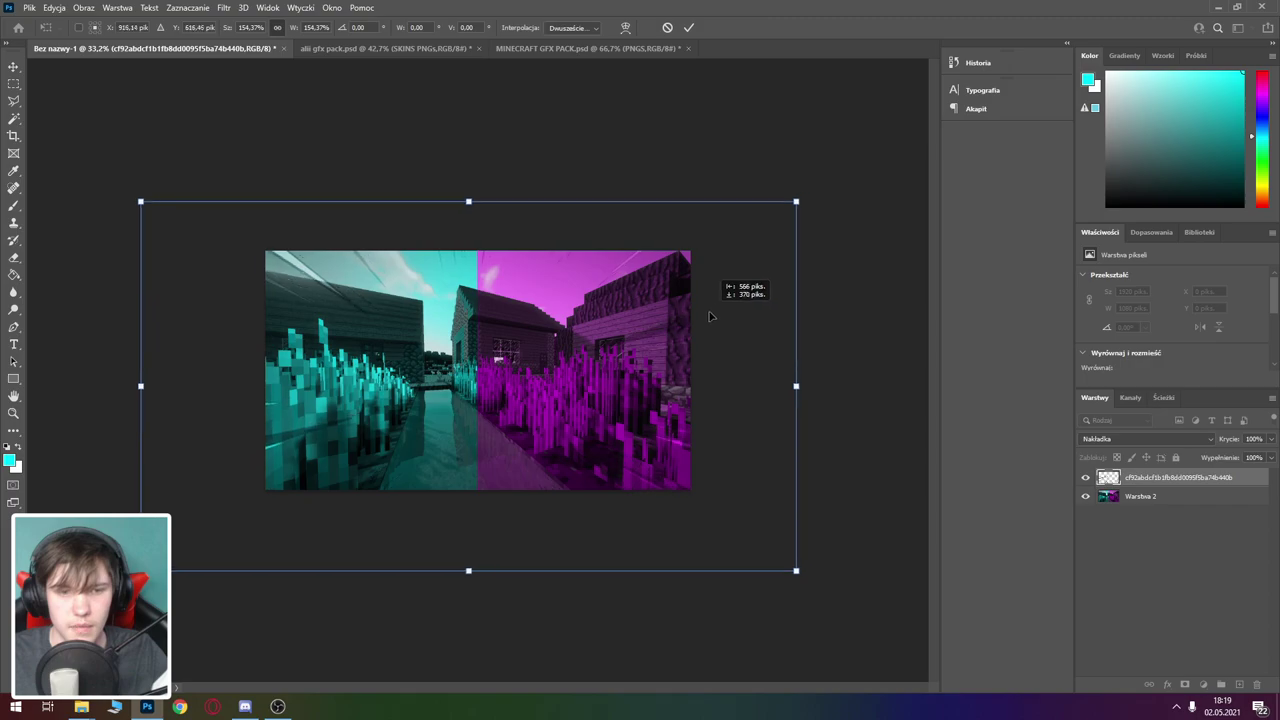
key("Return")
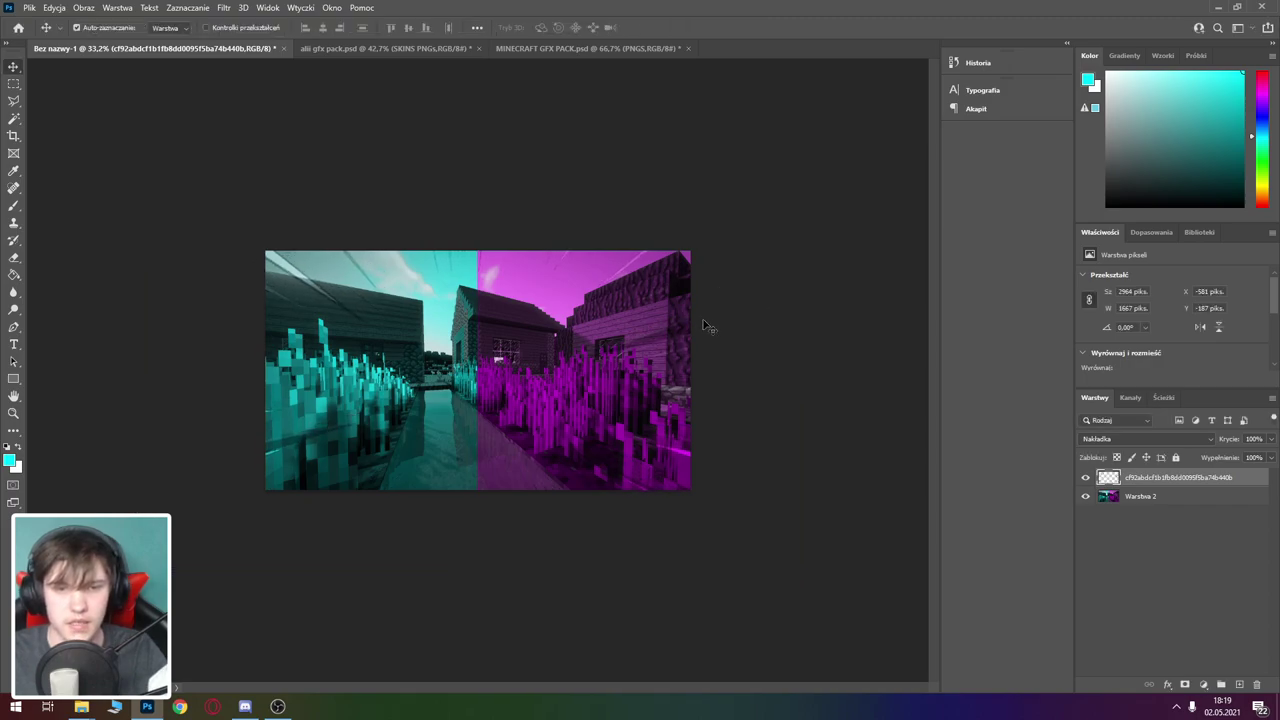
Step: Merge the speed-lines layer into the village layer
left_click(1150, 502)
left_click(1172, 479)
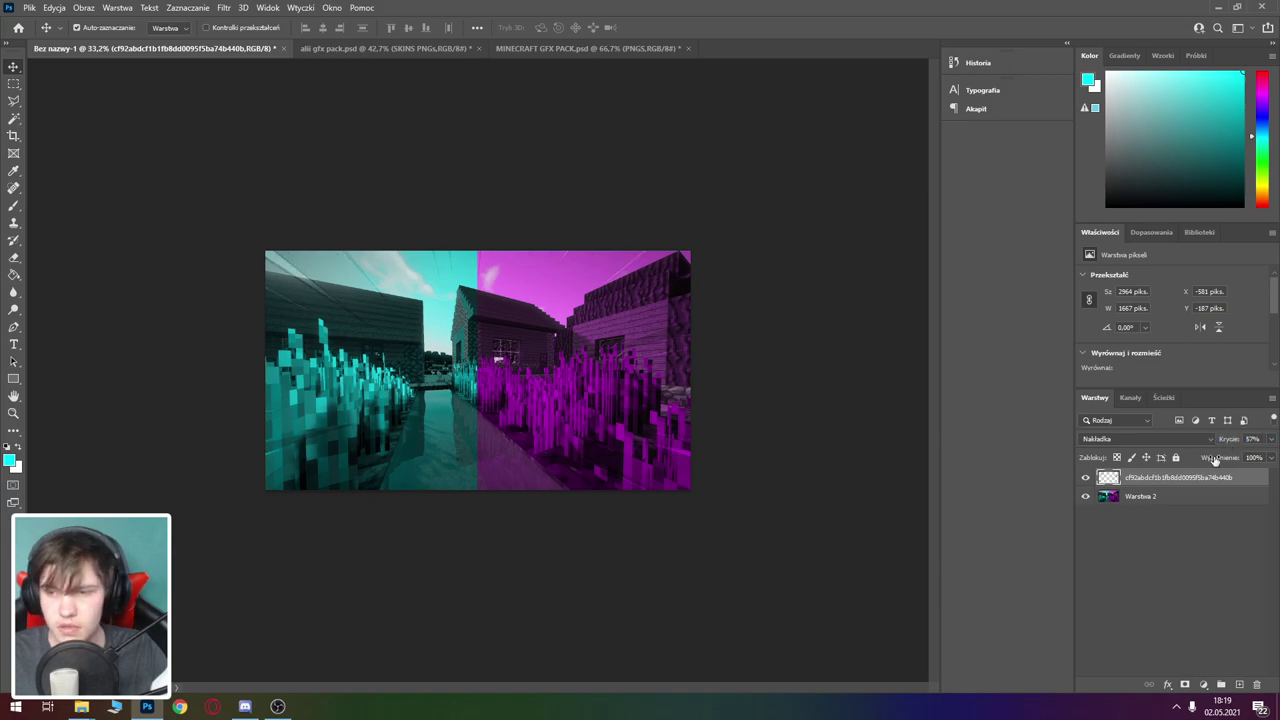
right_click(1191, 508)
left_click(1072, 523)
key("ctrl+plus")
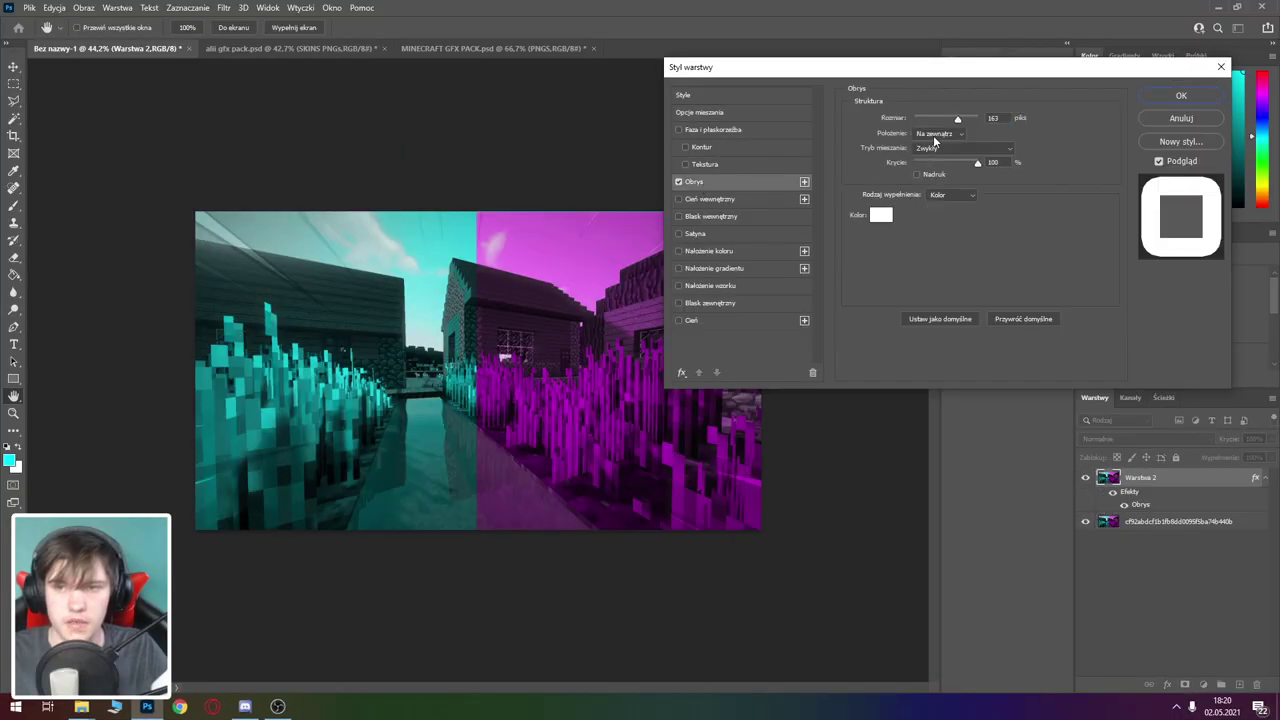
Step: Set the stroke to Inside position, Overlay blend and 13 px size
left_click(933, 137)
left_click(939, 153)
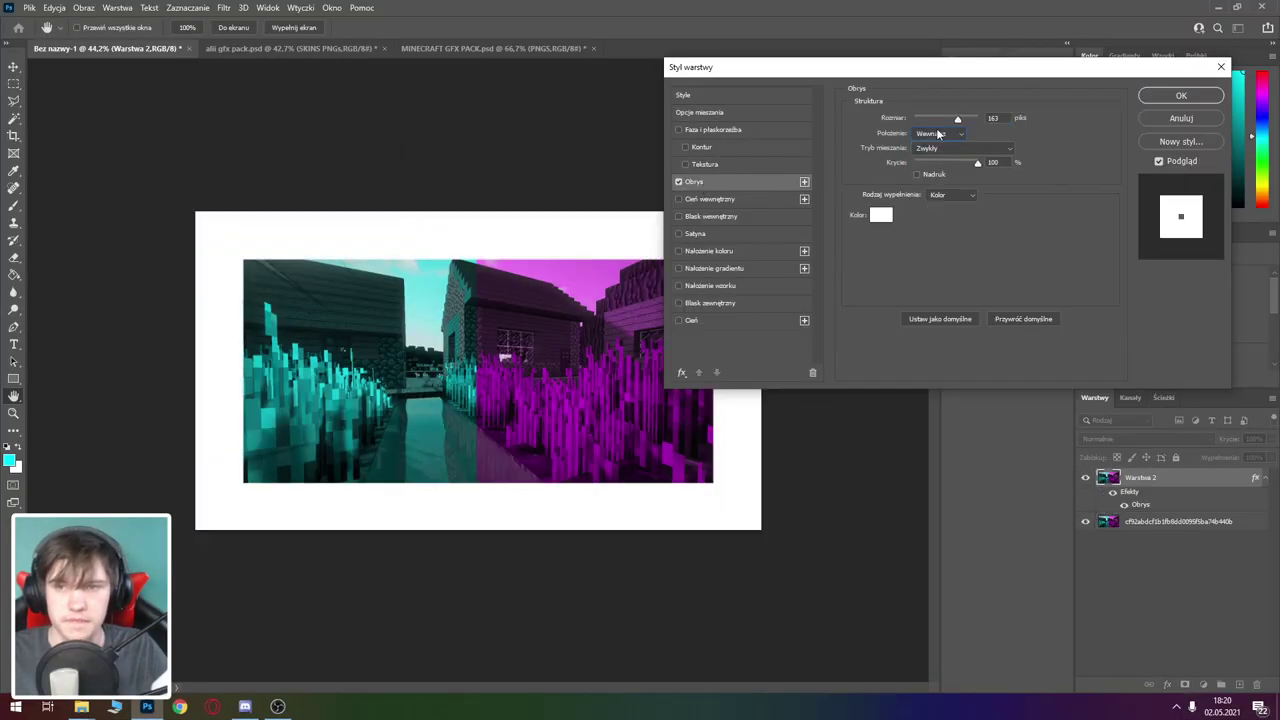
left_click_drag(957, 118, 921, 117)
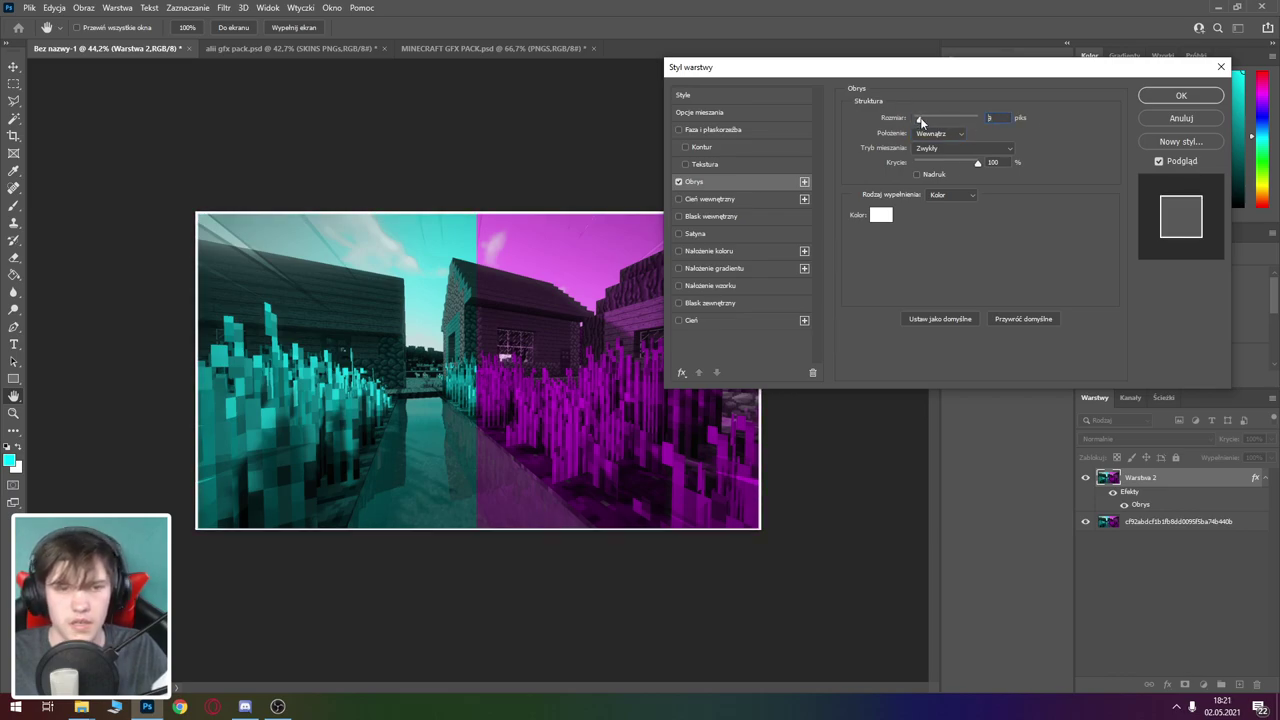
left_click(937, 148)
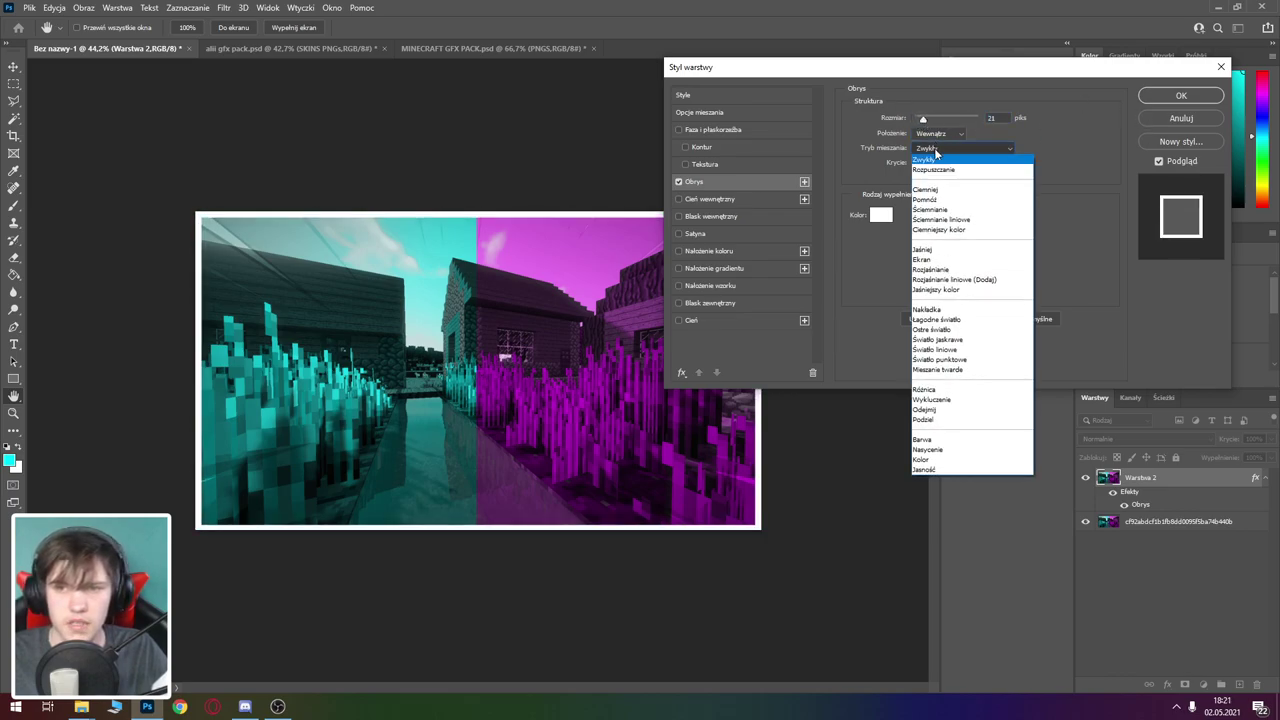
left_click(940, 309)
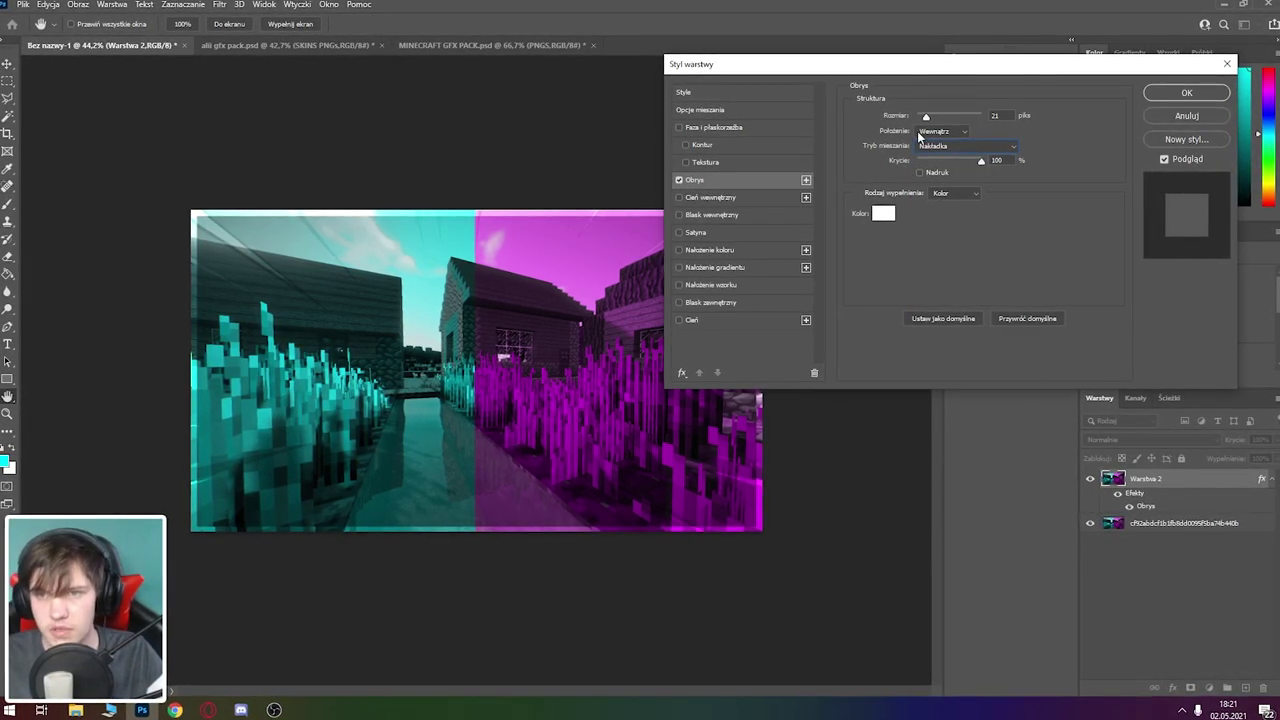
left_click_drag(926, 118, 924, 118)
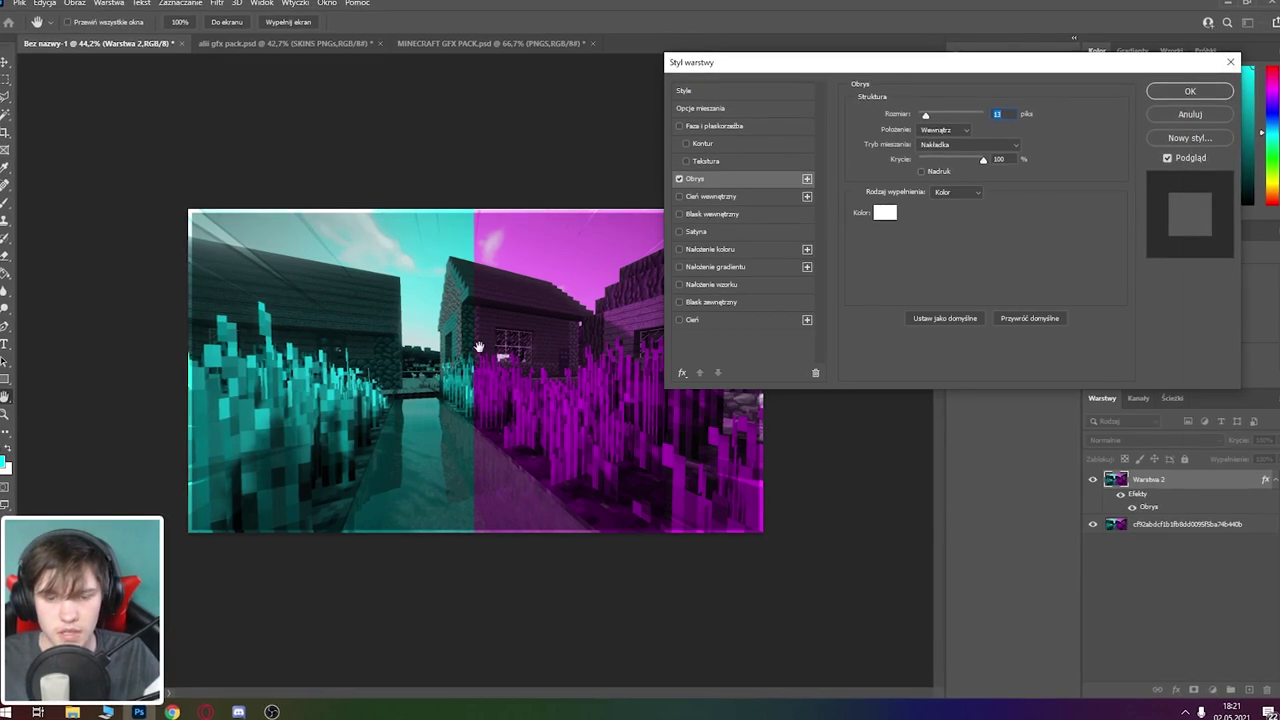
Step: Make the stroke colour white and apply the stroke style
left_click(882, 212)
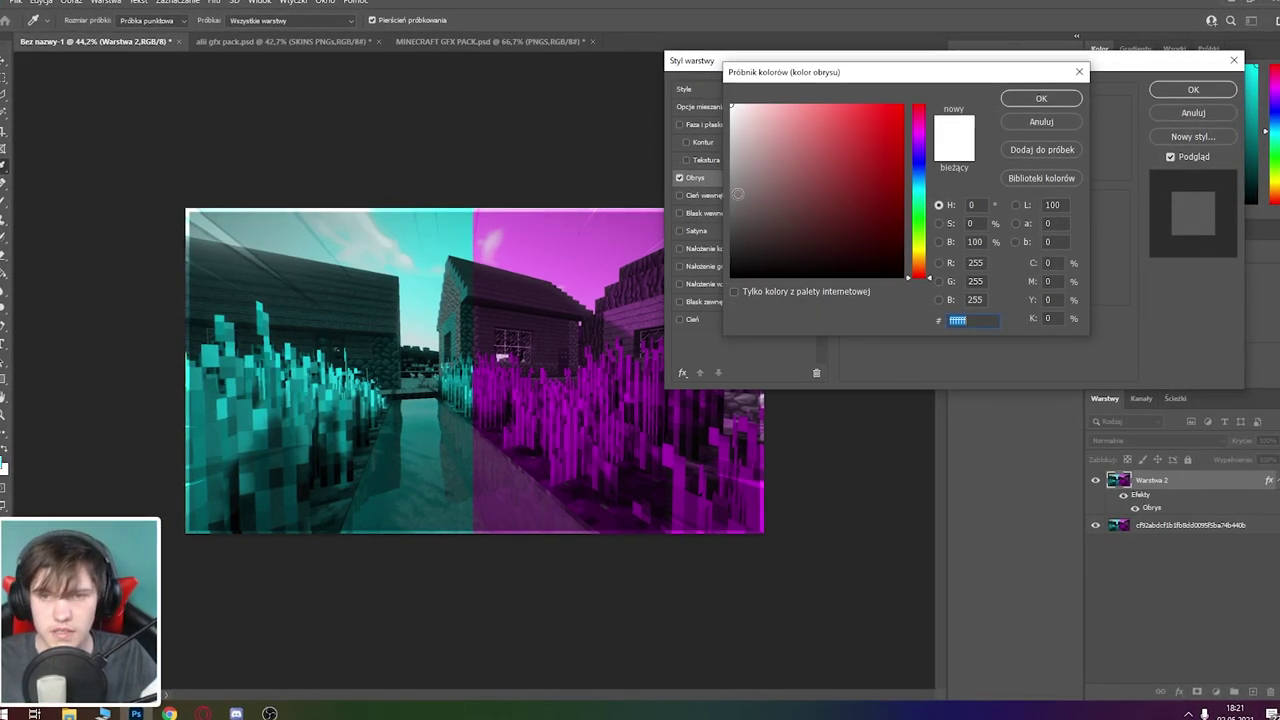
type("000000")
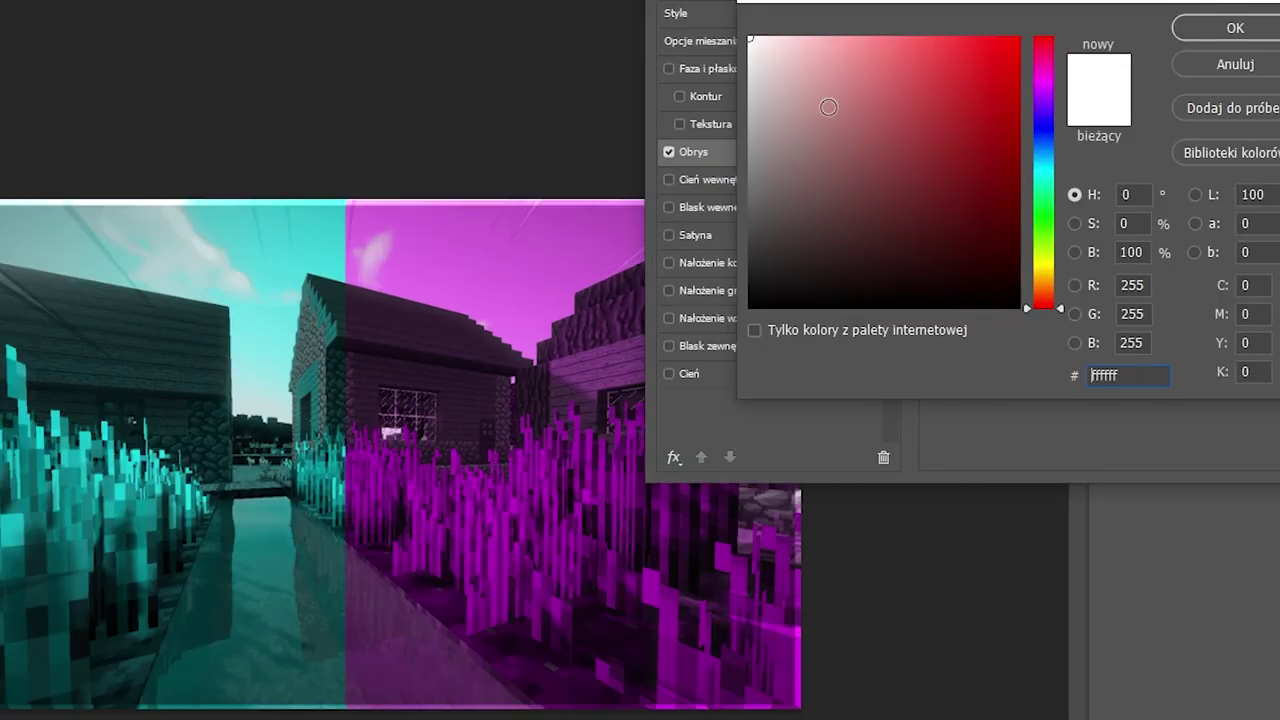
left_click_drag(730, 112, 728, 173)
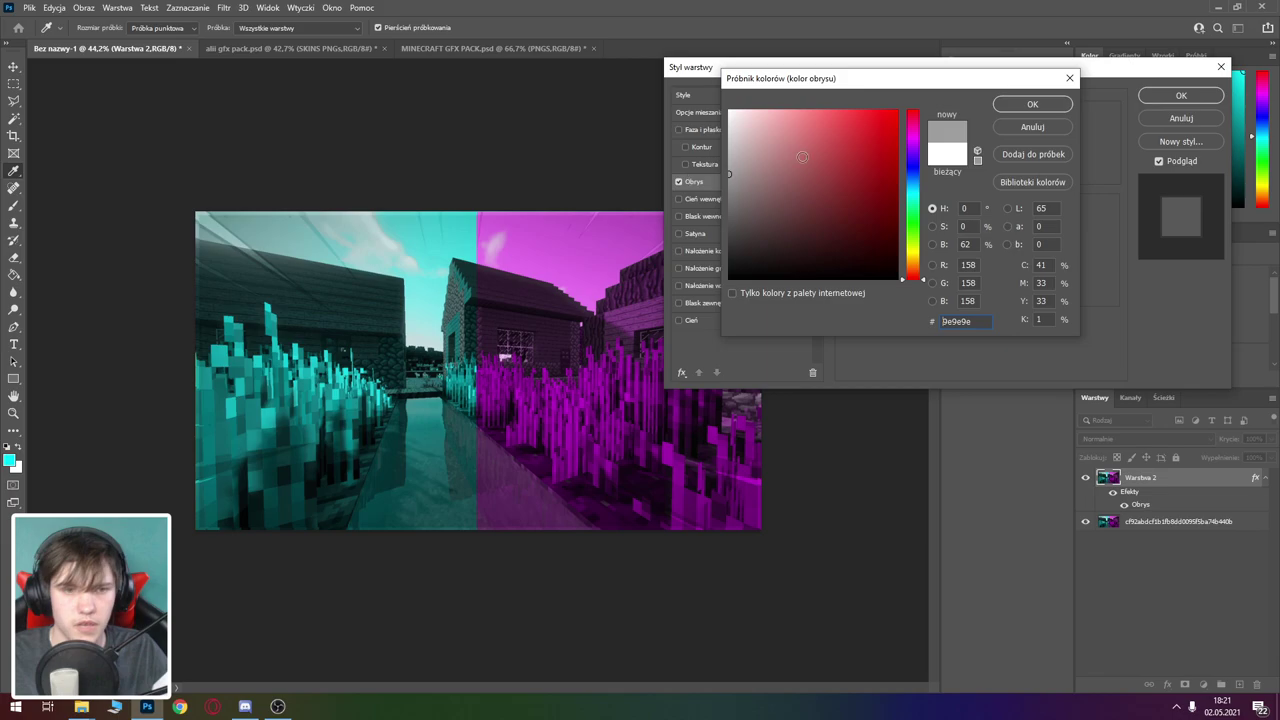
left_click(1032, 104)
left_click(1181, 95)
Step: Switch to the Rectangular Marquee tool and bring up the layer's context menu
key("m")
scroll(317, 217, "down", 2)
scroll(466, 323, "up", 3)
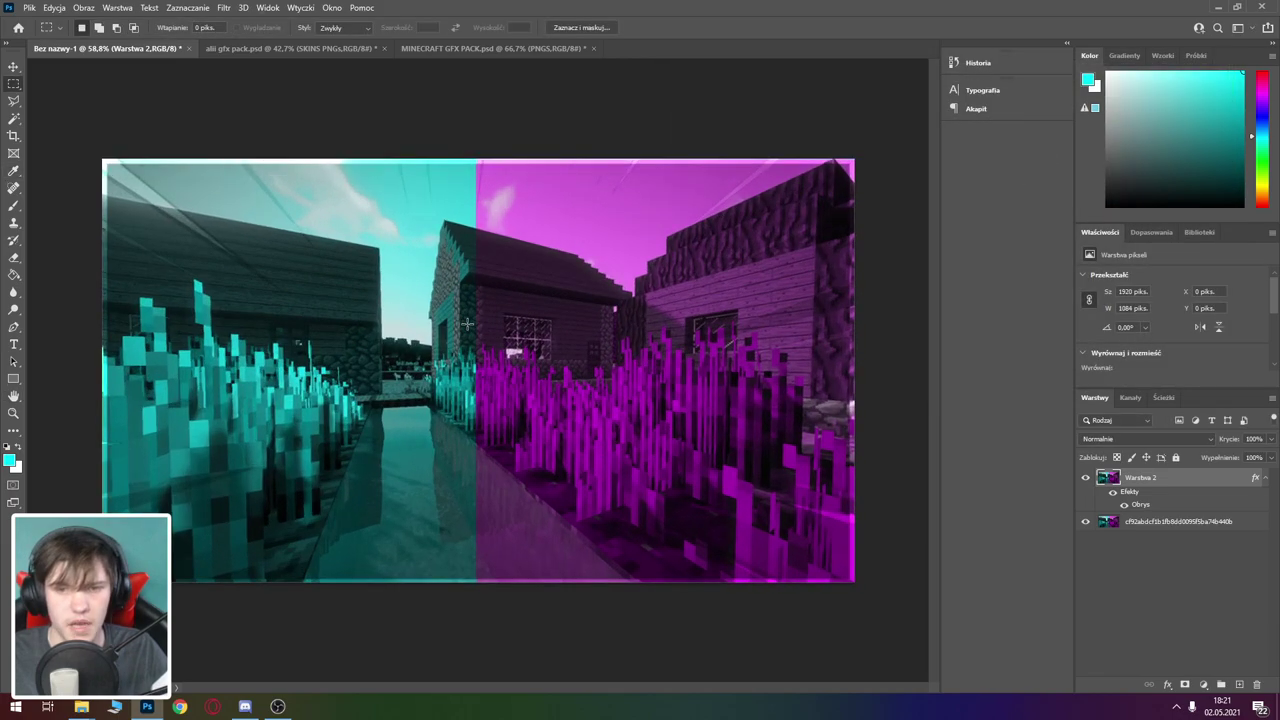
right_click(1198, 514)
Step: Merge all visible layers into one
left_click(1095, 536)
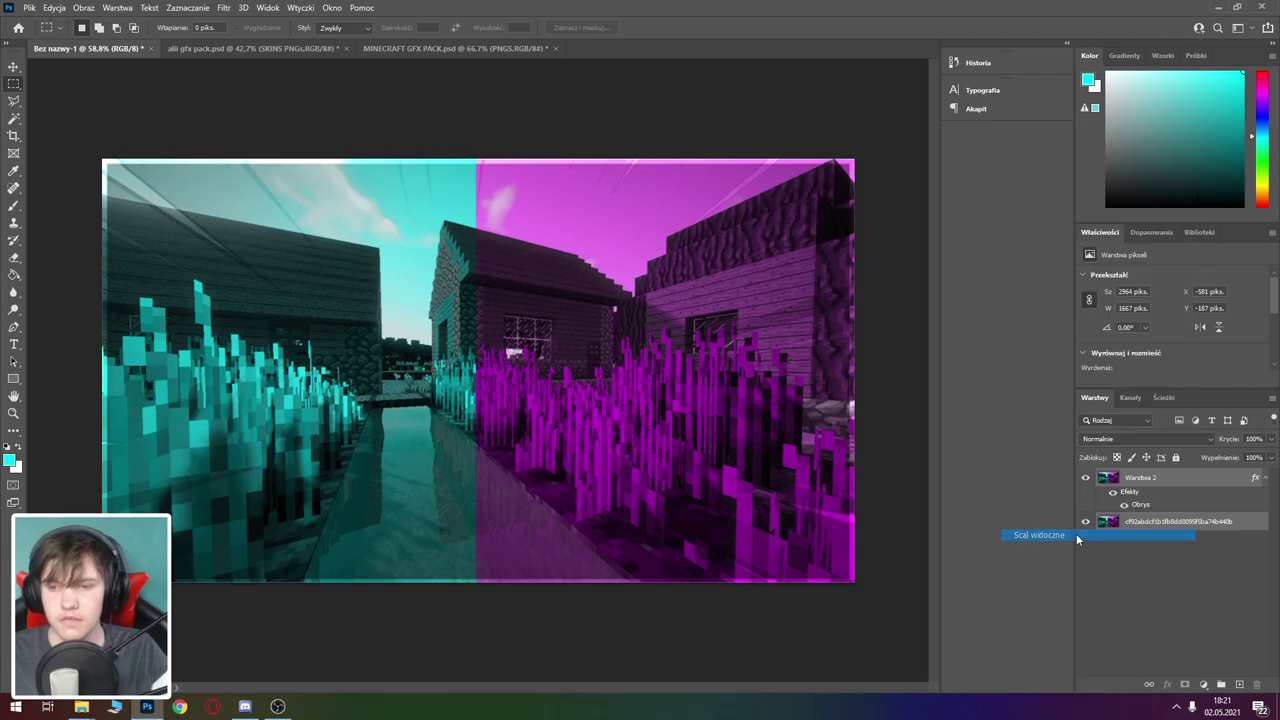
scroll(553, 381, "down", 1)
scroll(535, 385, "up", 1)
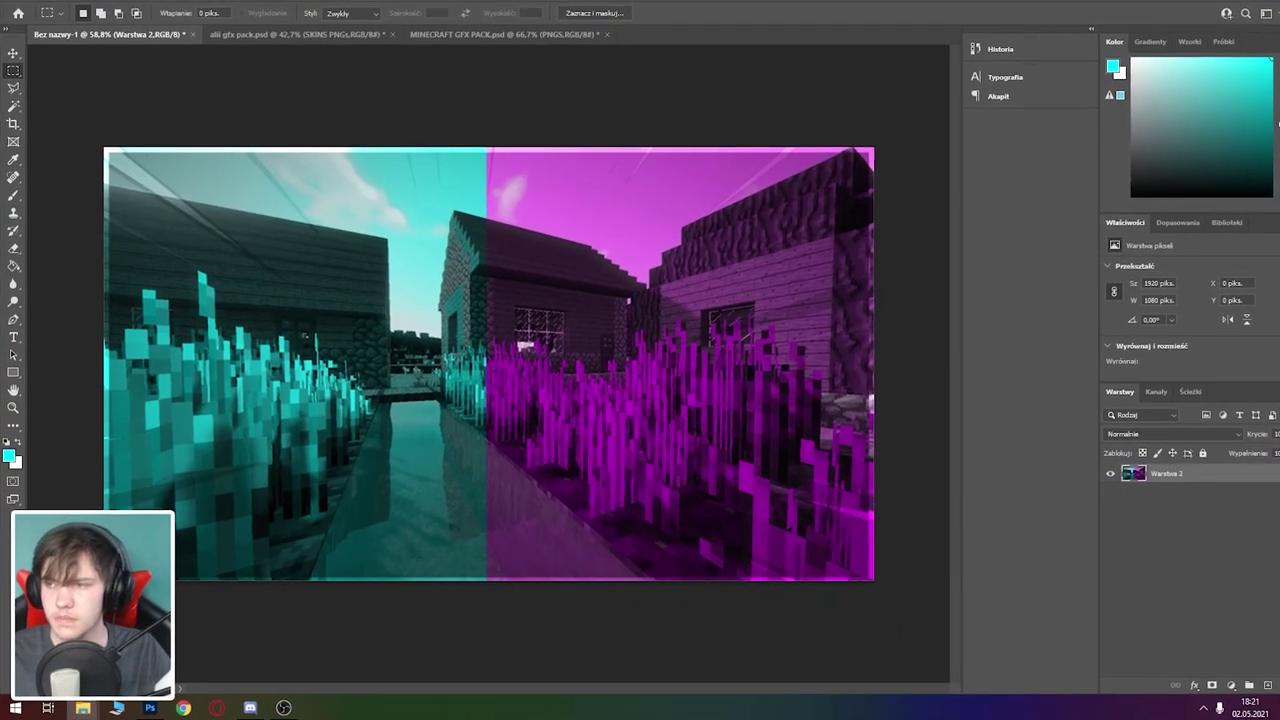
Step: Place the Minecraft character render on the canvas and position it over the village
left_click_drag(641, 348, 600, 348)
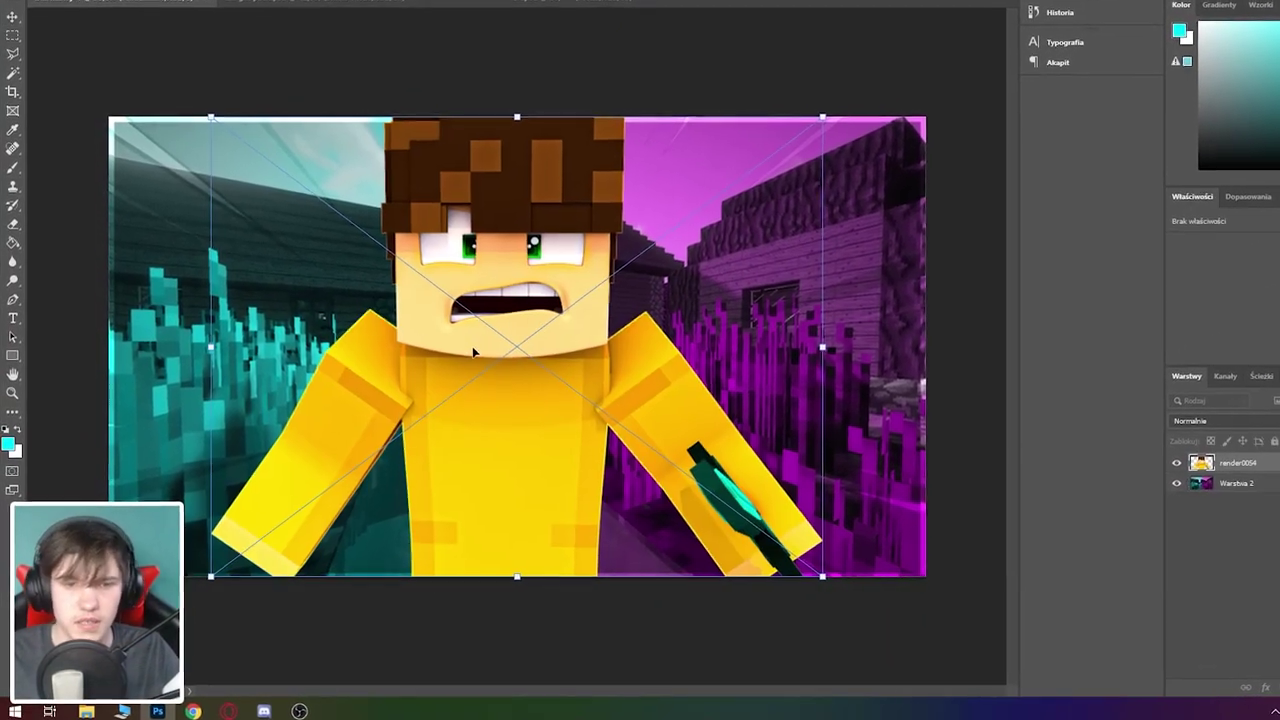
key("Return")
key("ctrl+t")
mouse_move(600, 190)
left_mouse_down()
mouse_move(630, 202)
mouse_move(660, 160)
left_mouse_up()
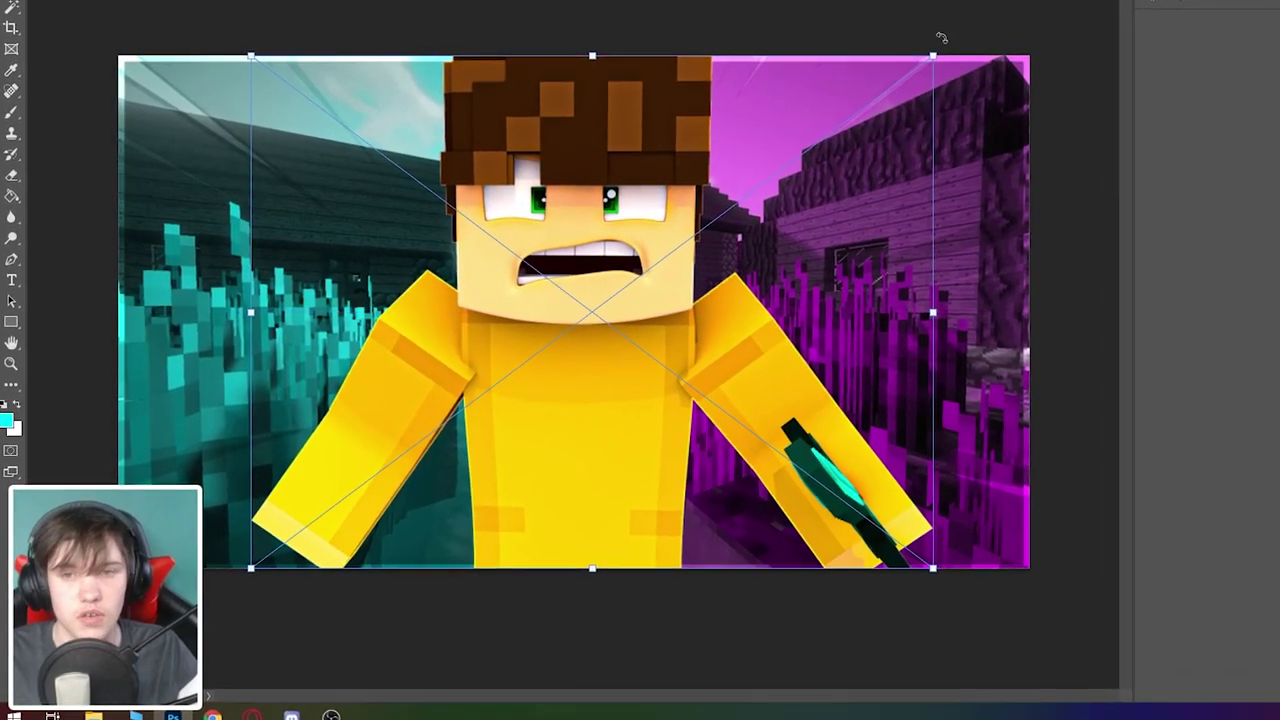
left_click_drag(940, 40, 950, 45)
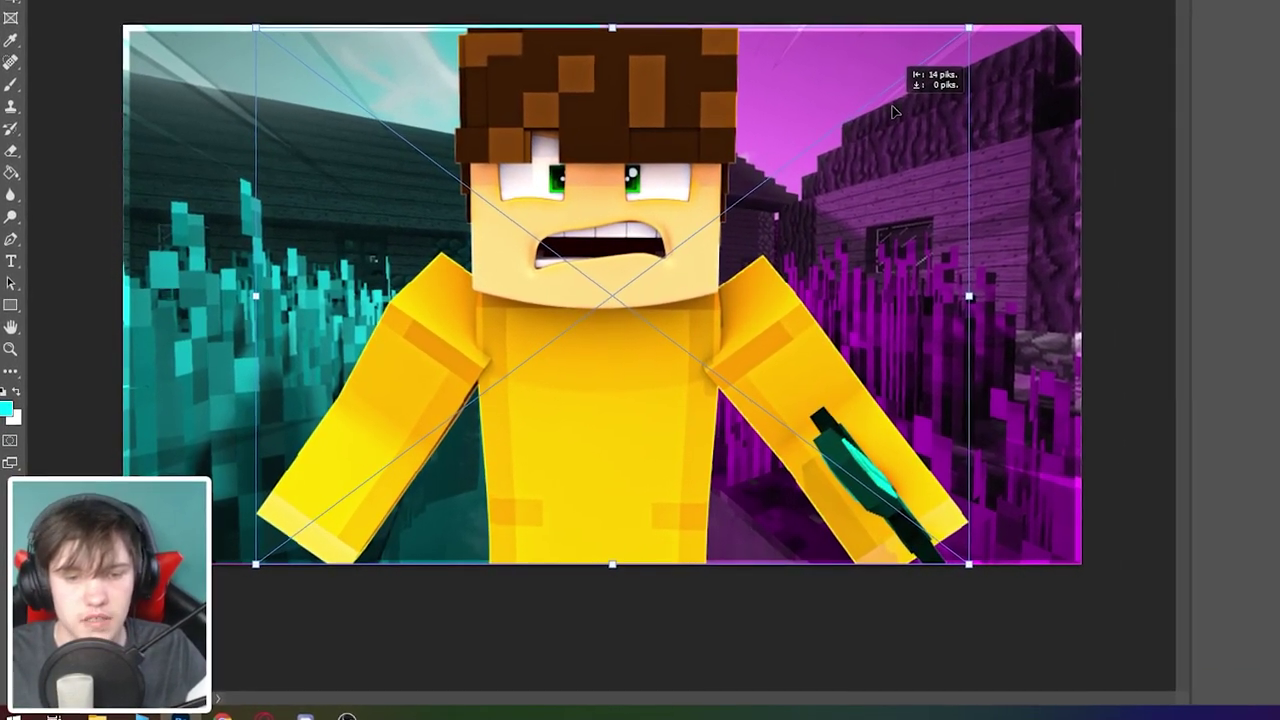
key("Return")
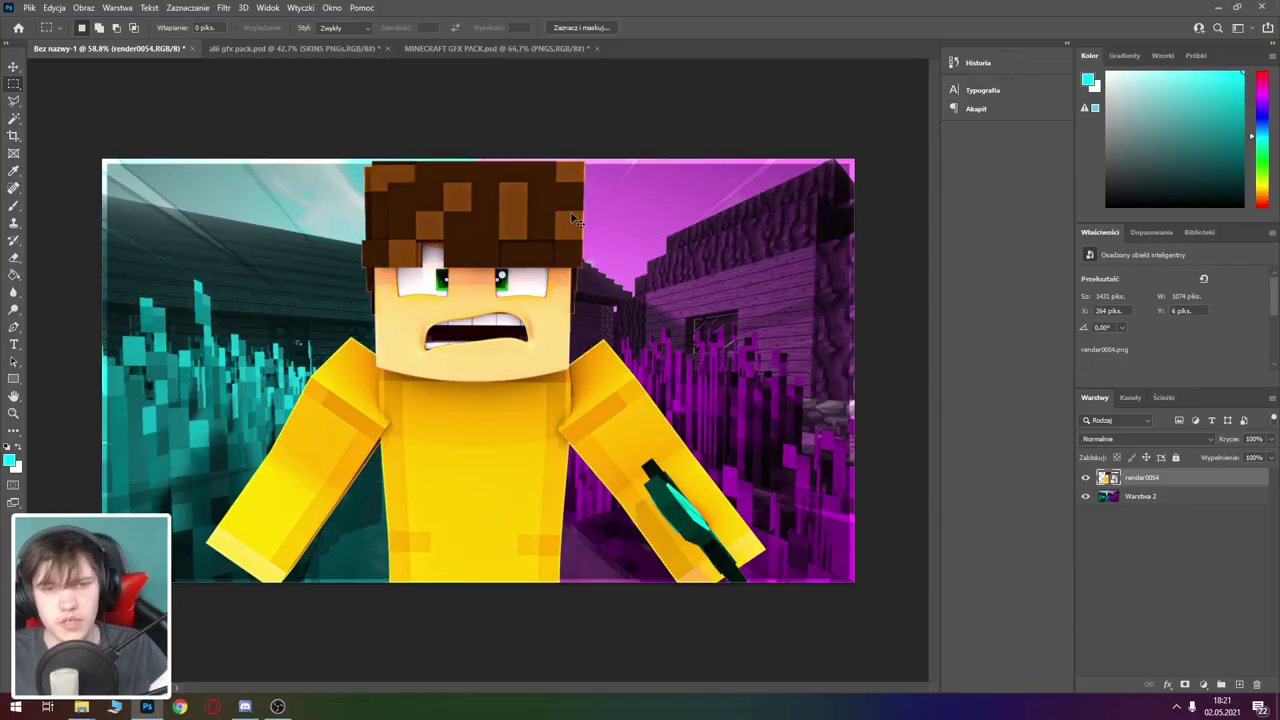
Step: Scale the render0054 character to 1444x1084 px
key("ctrl+t")
left_click_drag(767, 160, 772, 159)
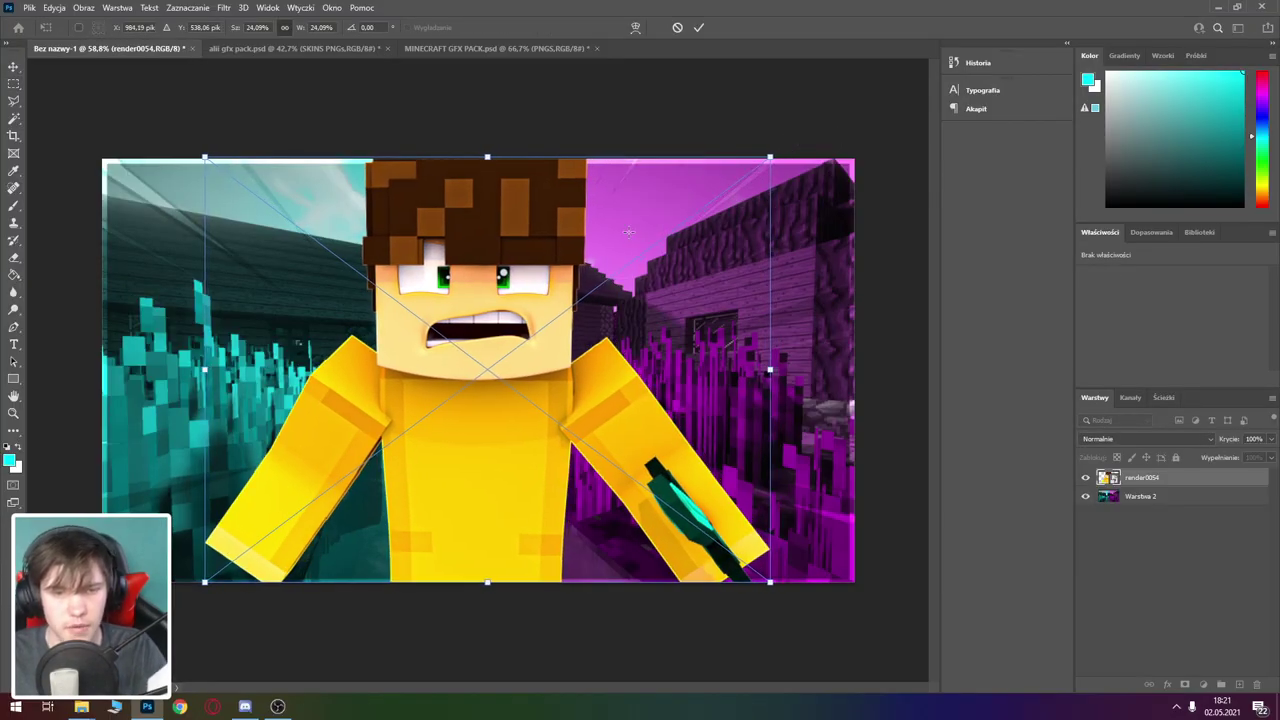
key("Return")
key("m")
scroll(465, 373, "down", 3)
scroll(465, 373, "up", 3)
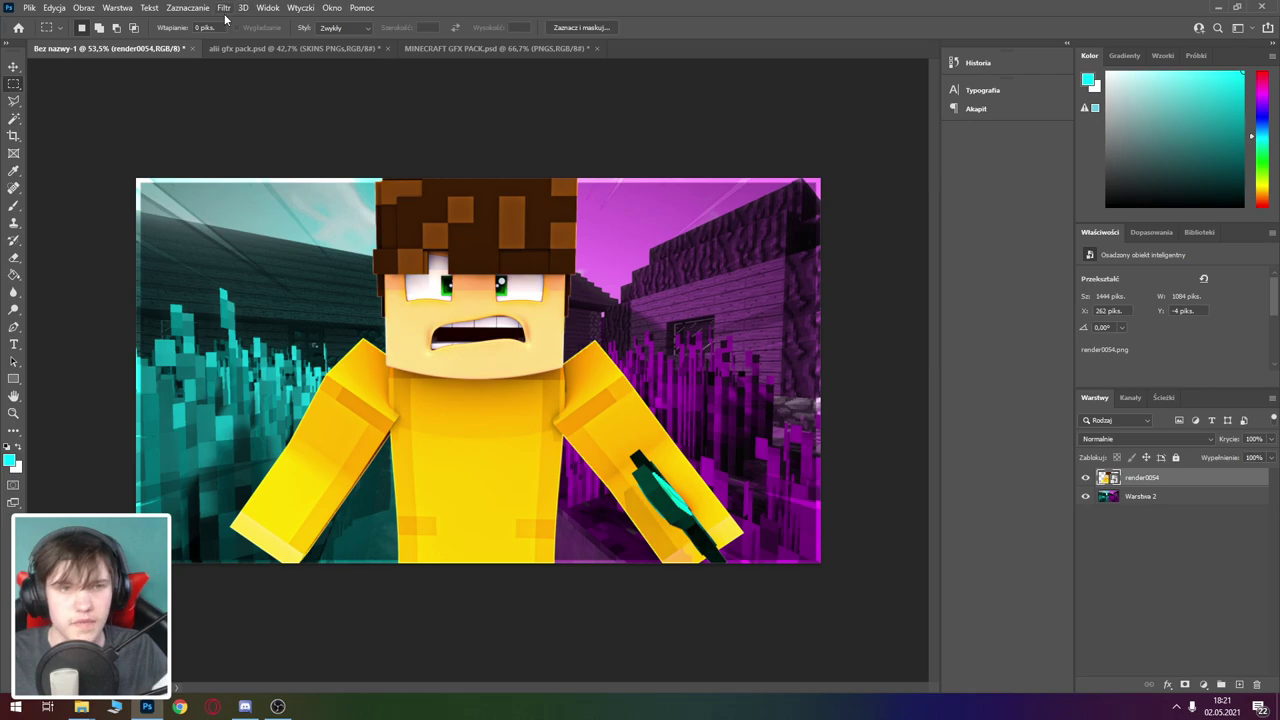
scroll(566, 356, "up", 2)
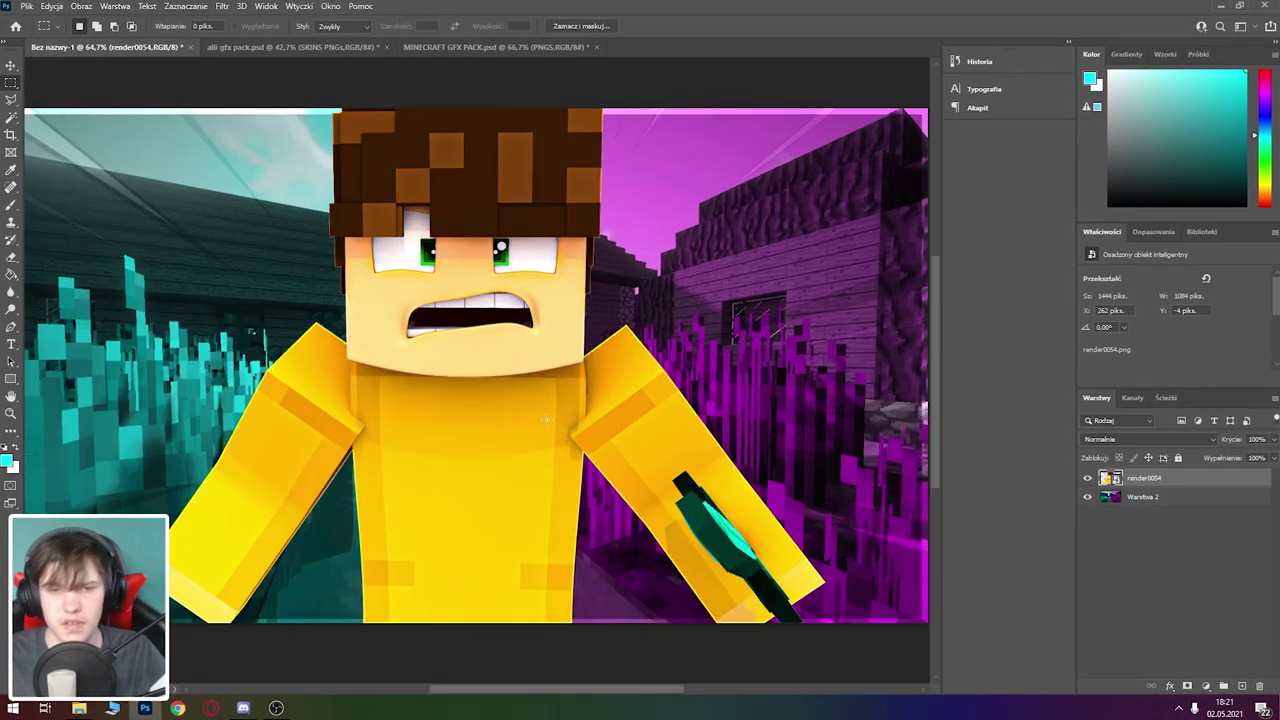
scroll(556, 390, "down", 4)
scroll(546, 420, "up", 2)
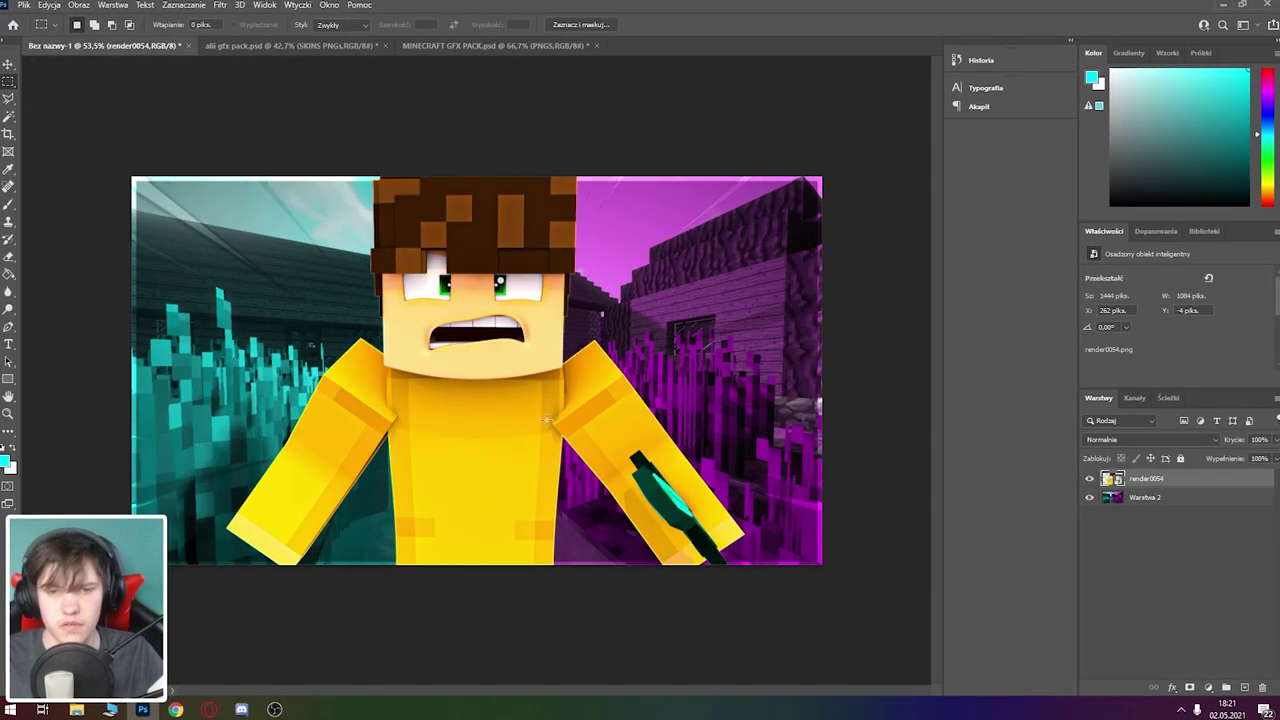
Step: Add Inner Shadow and Inner Glow effects to render0054
double_click(1180, 482)
left_click(725, 196)
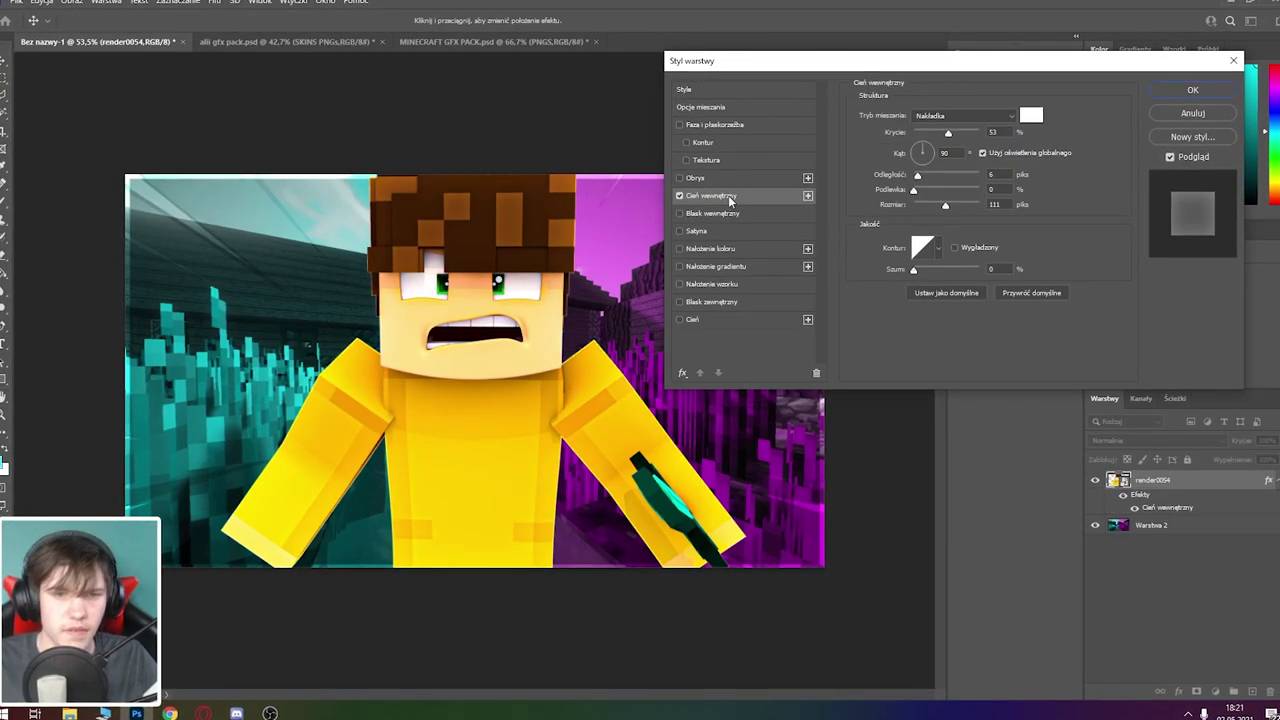
left_click(746, 211)
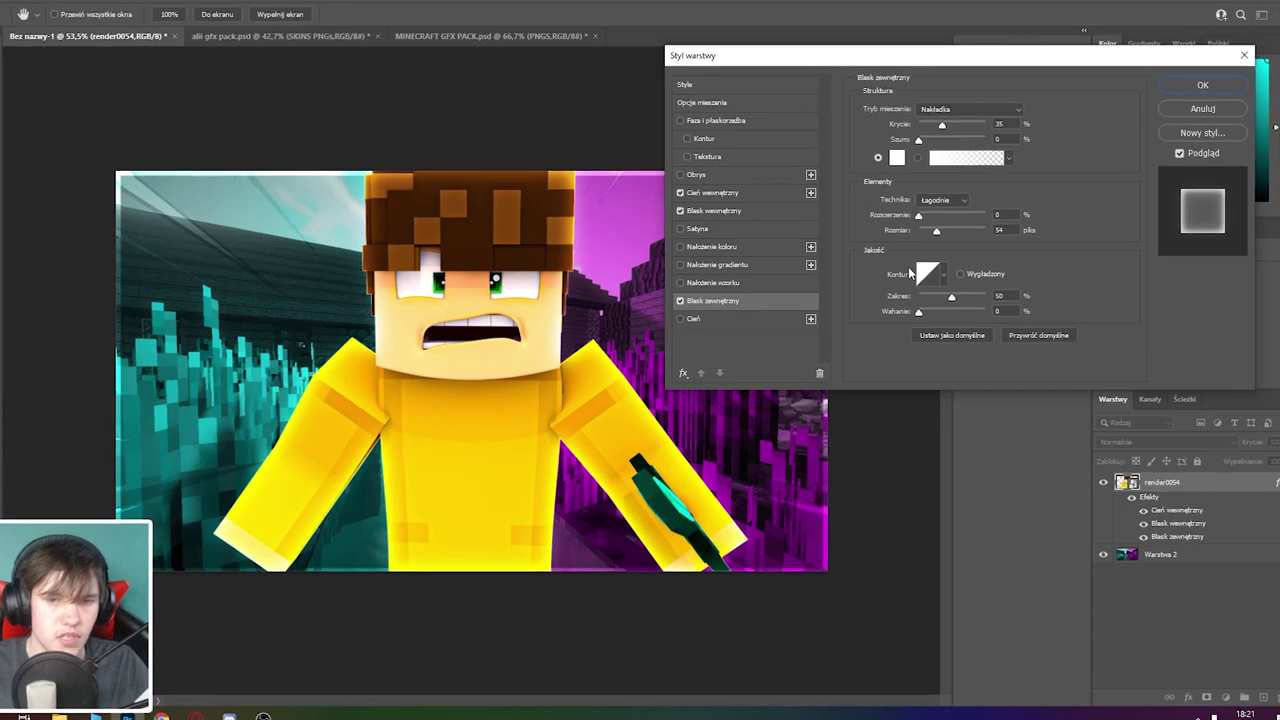
Step: Give the character an Outer Glow in Nakładka (Overlay) blend, 250 px wide
left_click(952, 109)
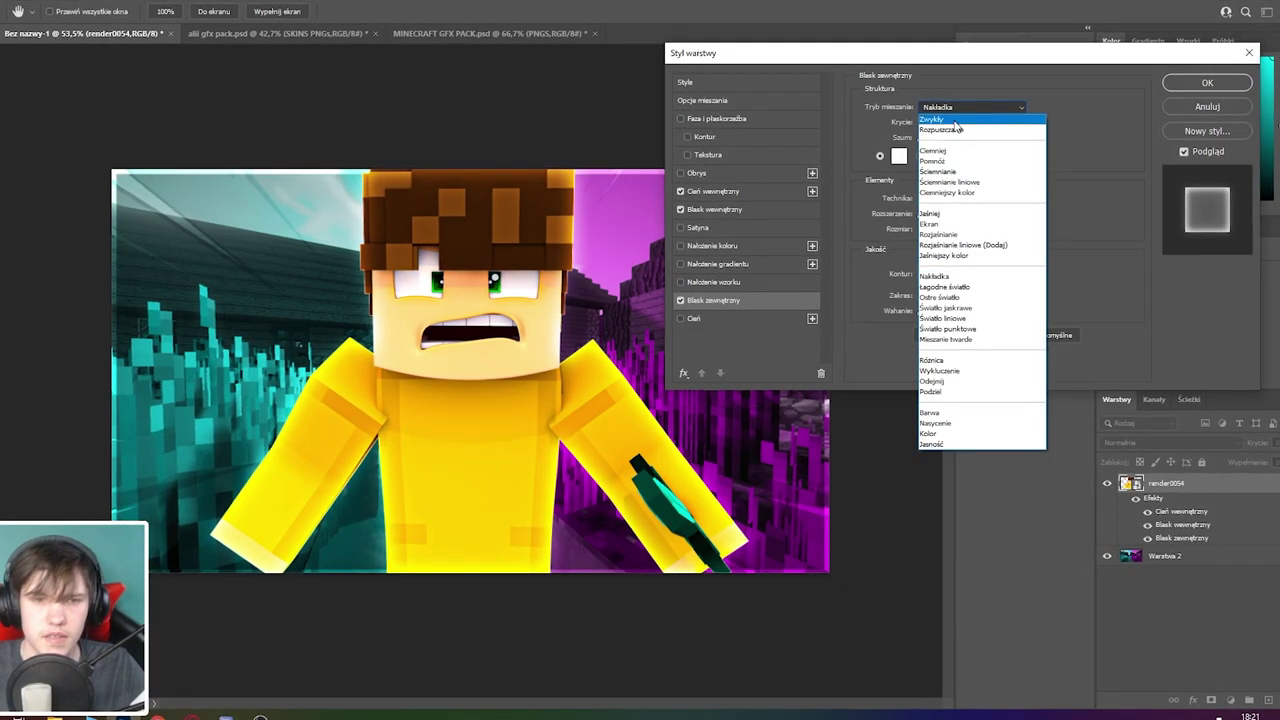
left_click(935, 199)
left_click(910, 143)
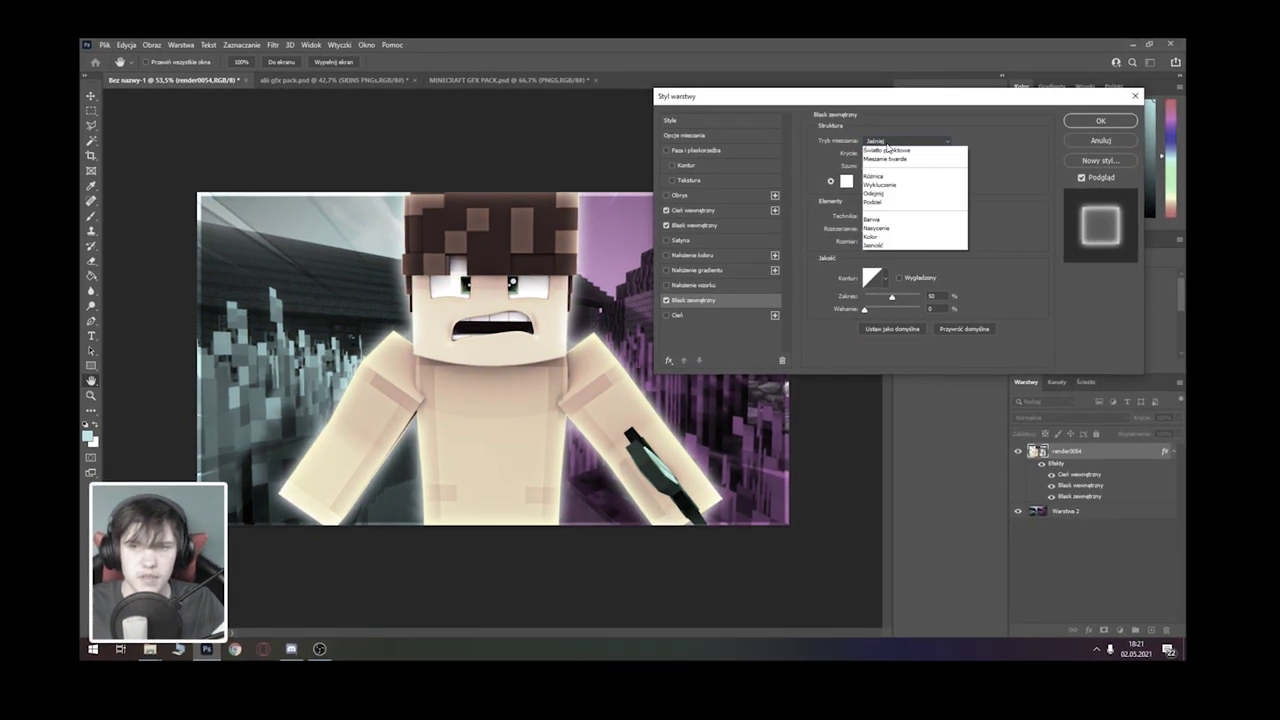
left_click(905, 250)
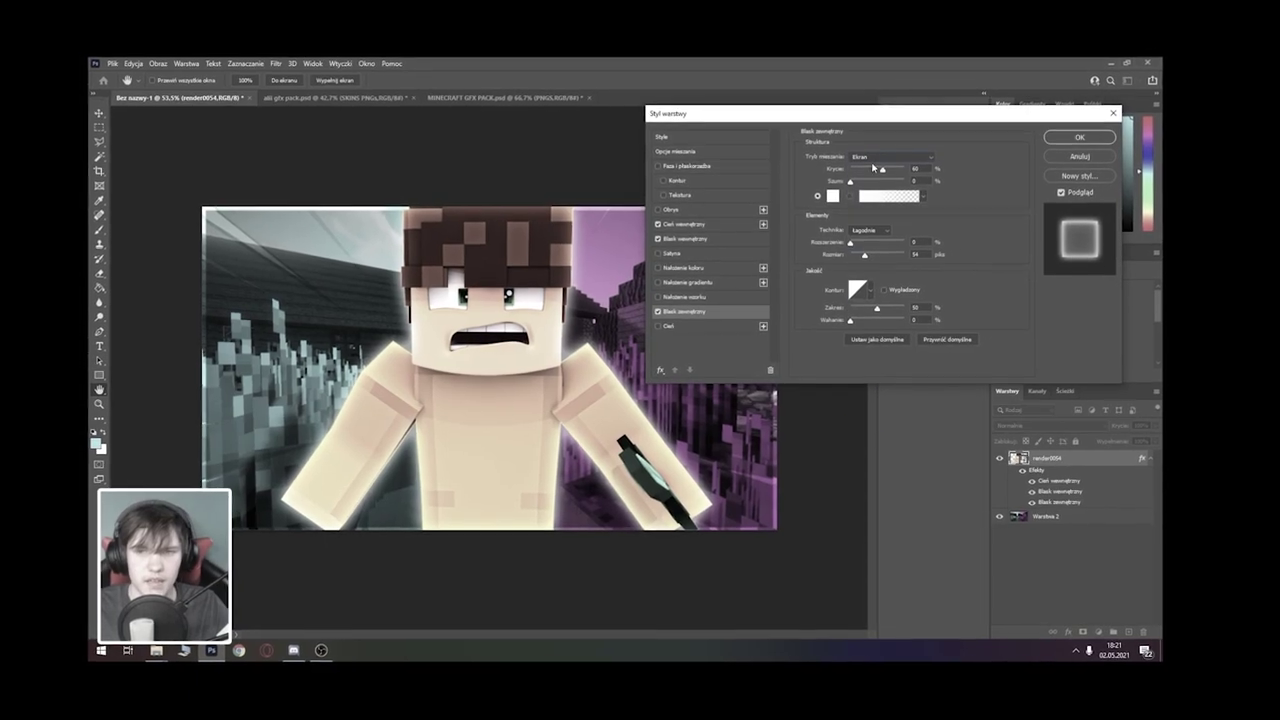
left_click(880, 157)
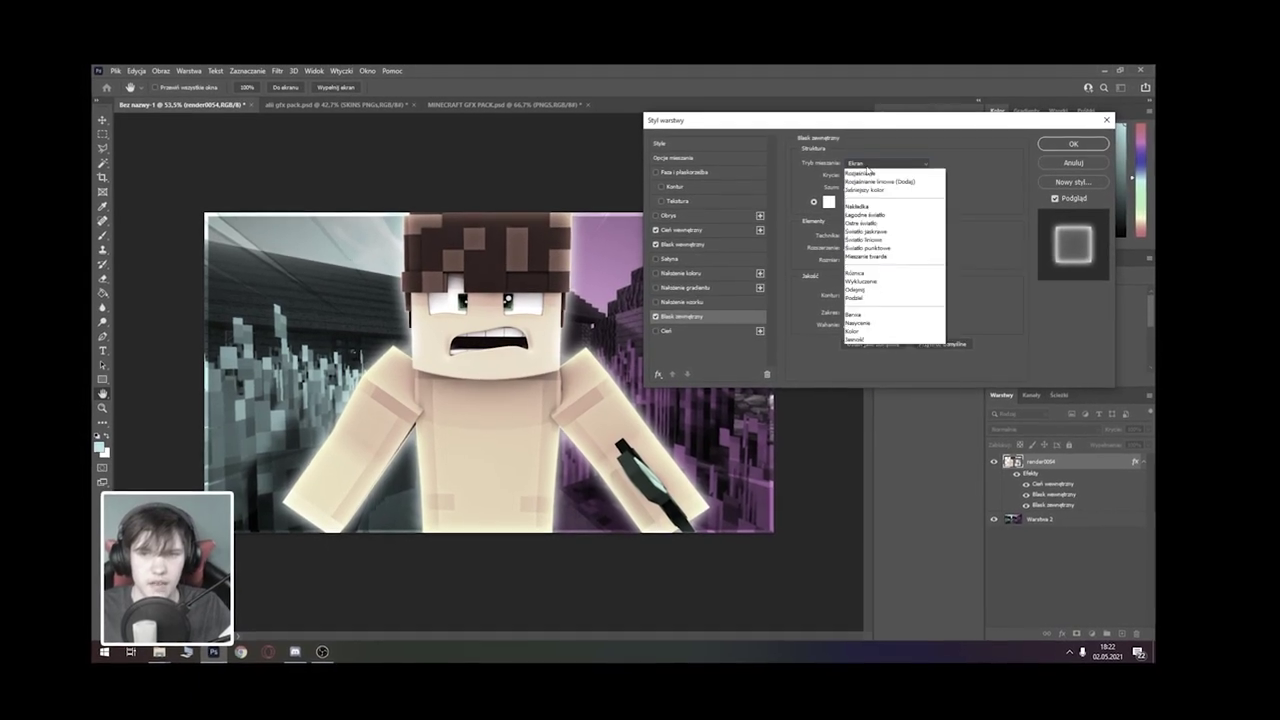
left_click(886, 271)
left_click_drag(937, 236, 985, 245)
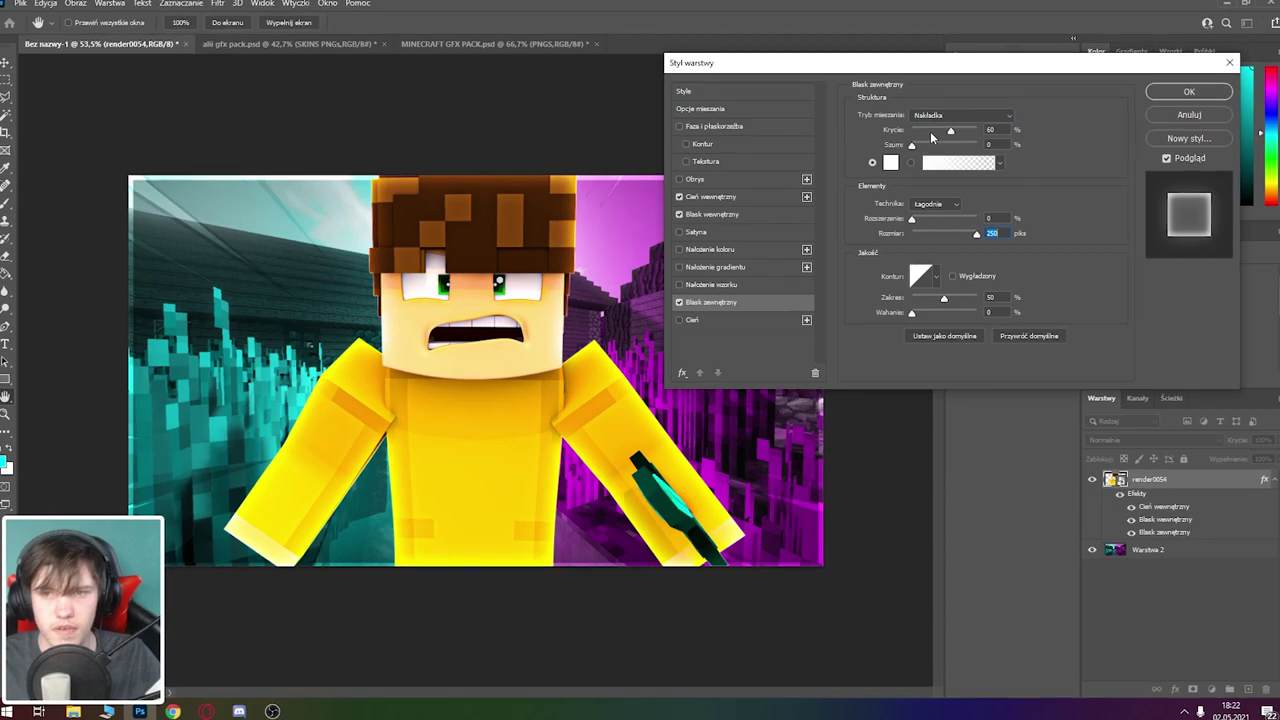
Step: Add a Drop Shadow of size 16 px and apply all the effects
left_click(692, 320)
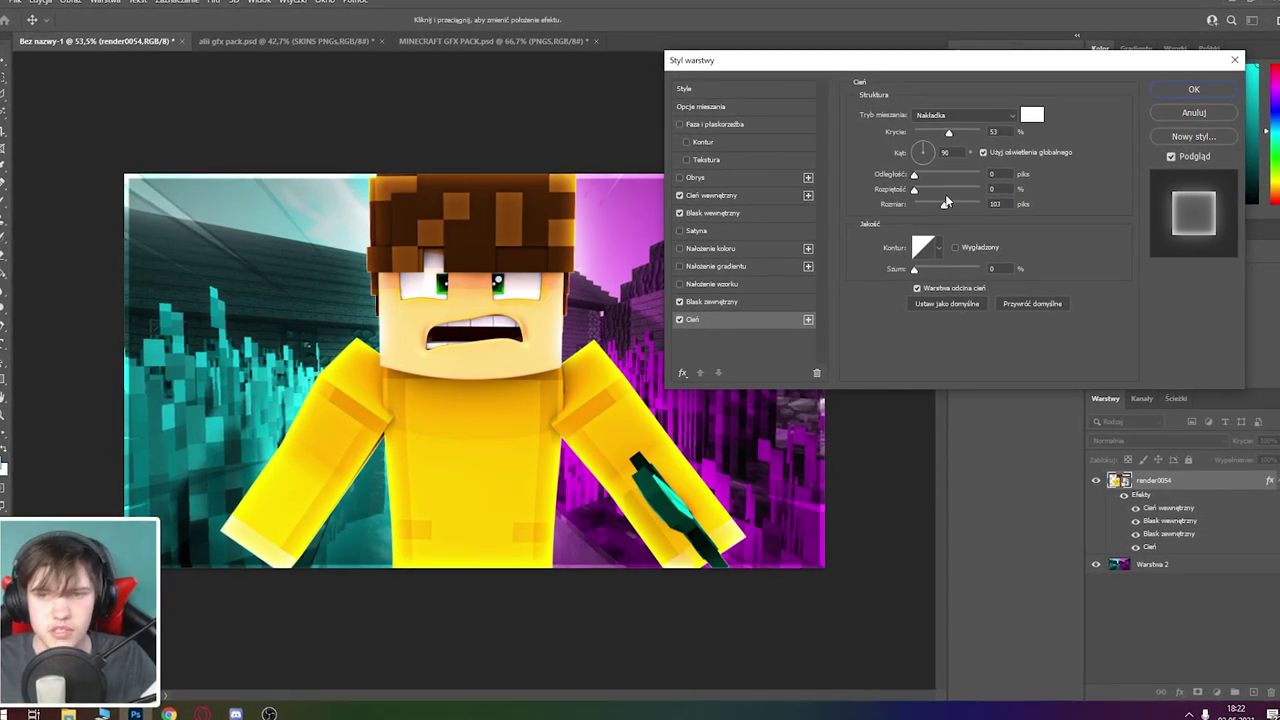
left_click_drag(943, 204, 938, 205)
left_click_drag(569, 328, 566, 328)
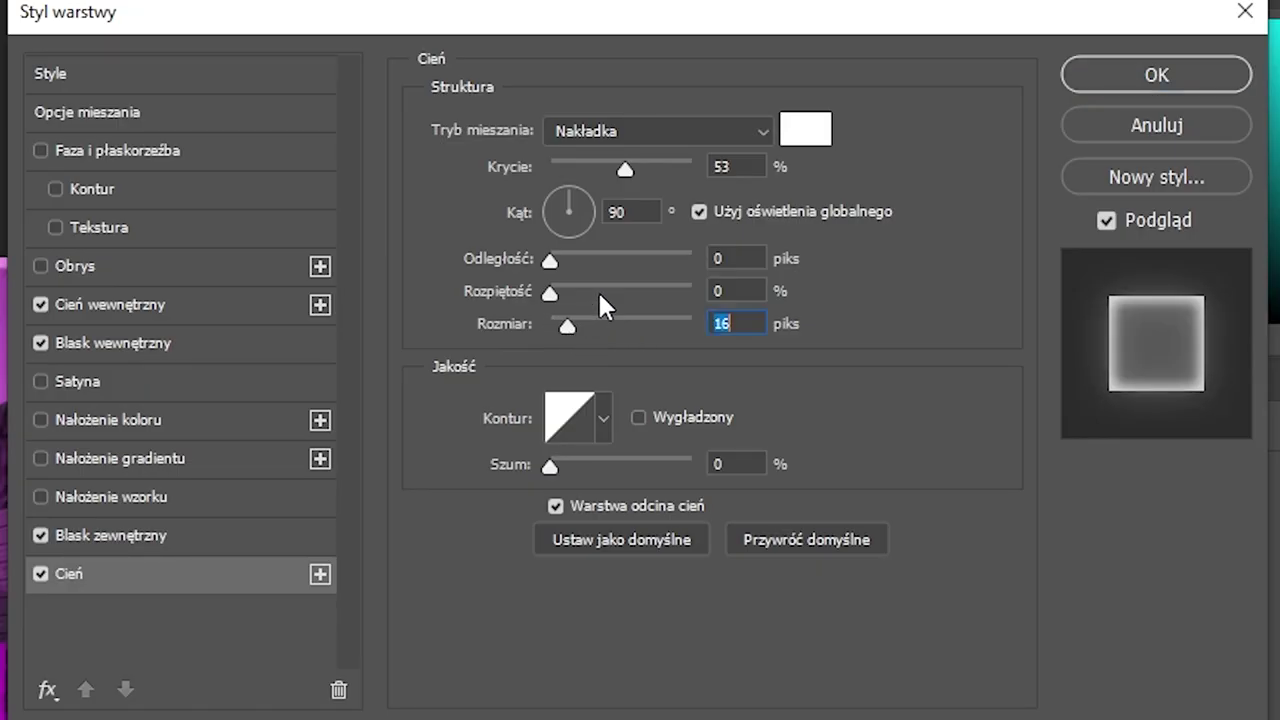
left_click(1094, 86)
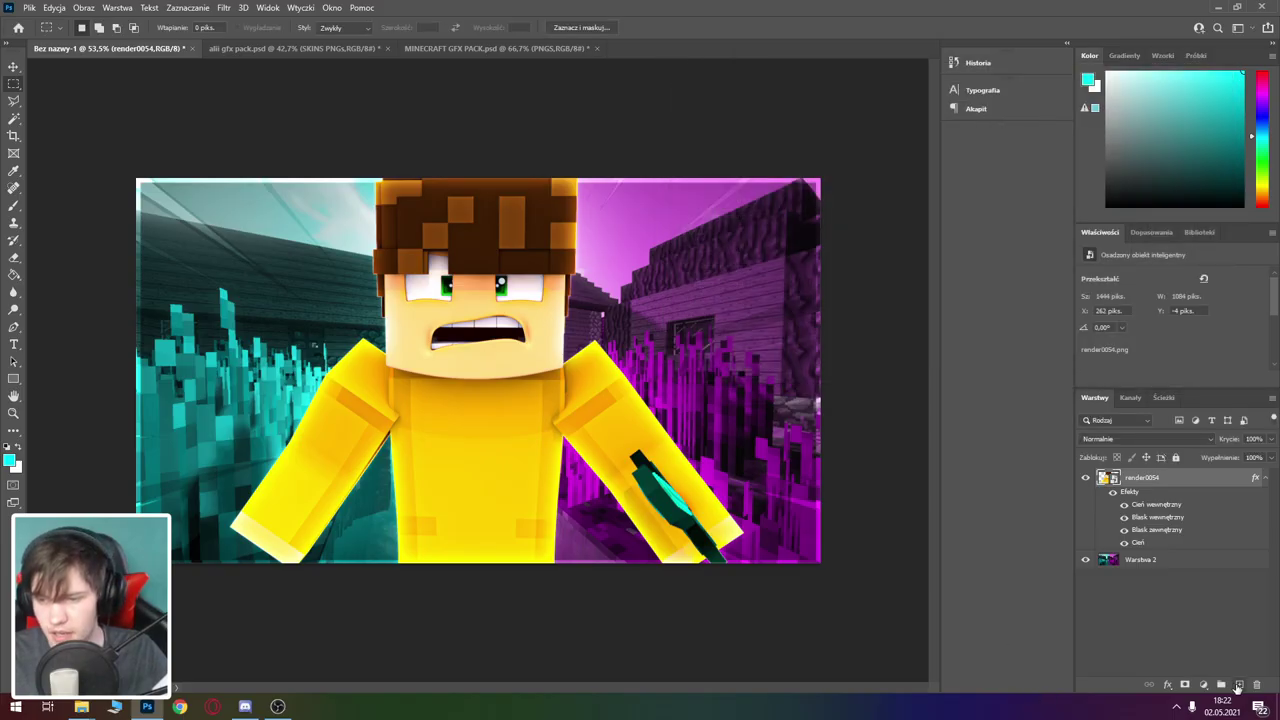
Step: Create a new layer above the character and clip it to the character
left_click(1238, 685)
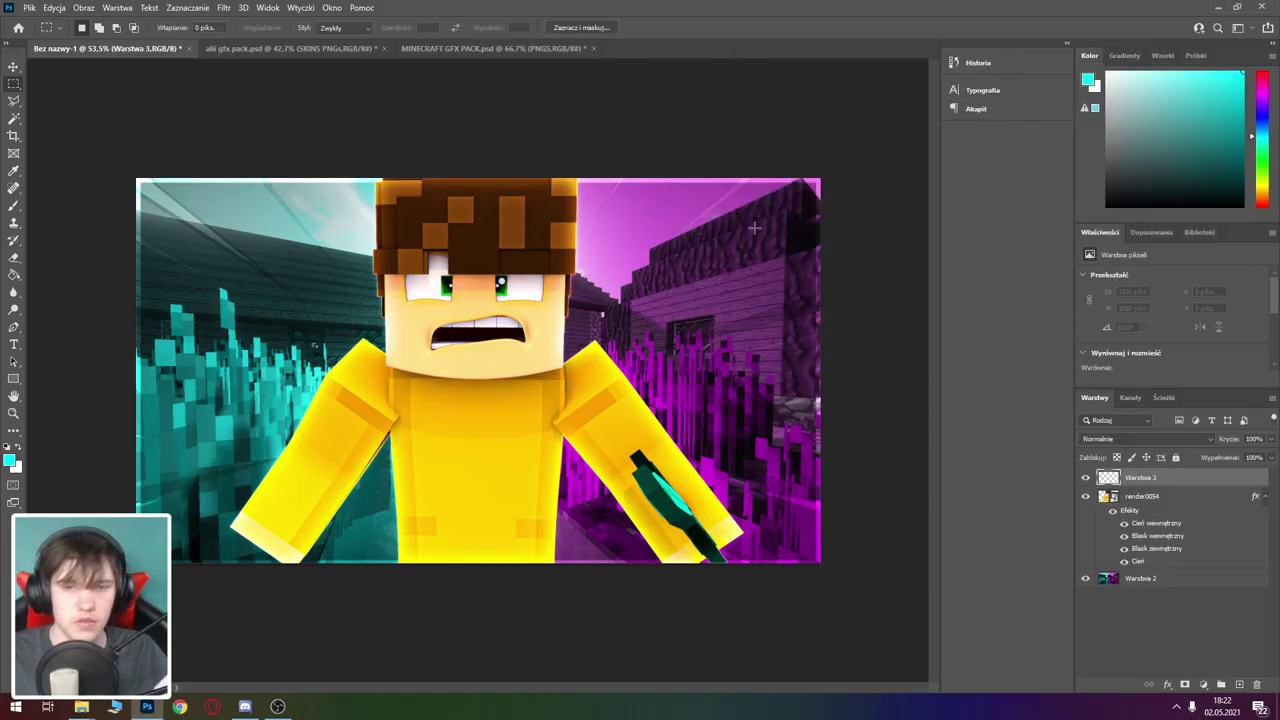
scroll(771, 266, "up", 3)
scroll(500, 330, "down", 3)
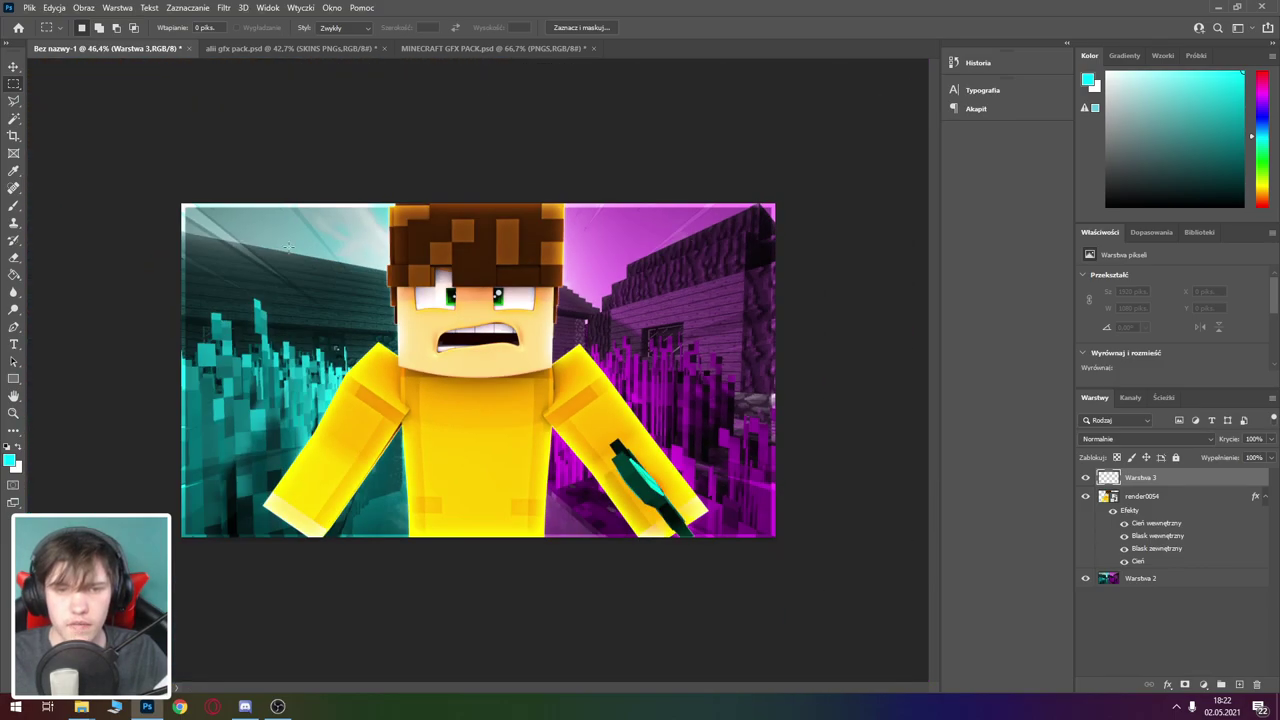
scroll(243, 320, "up", 3)
scroll(245, 315, "up", 2)
scroll(250, 310, "down", 3)
scroll(250, 310, "down", 1)
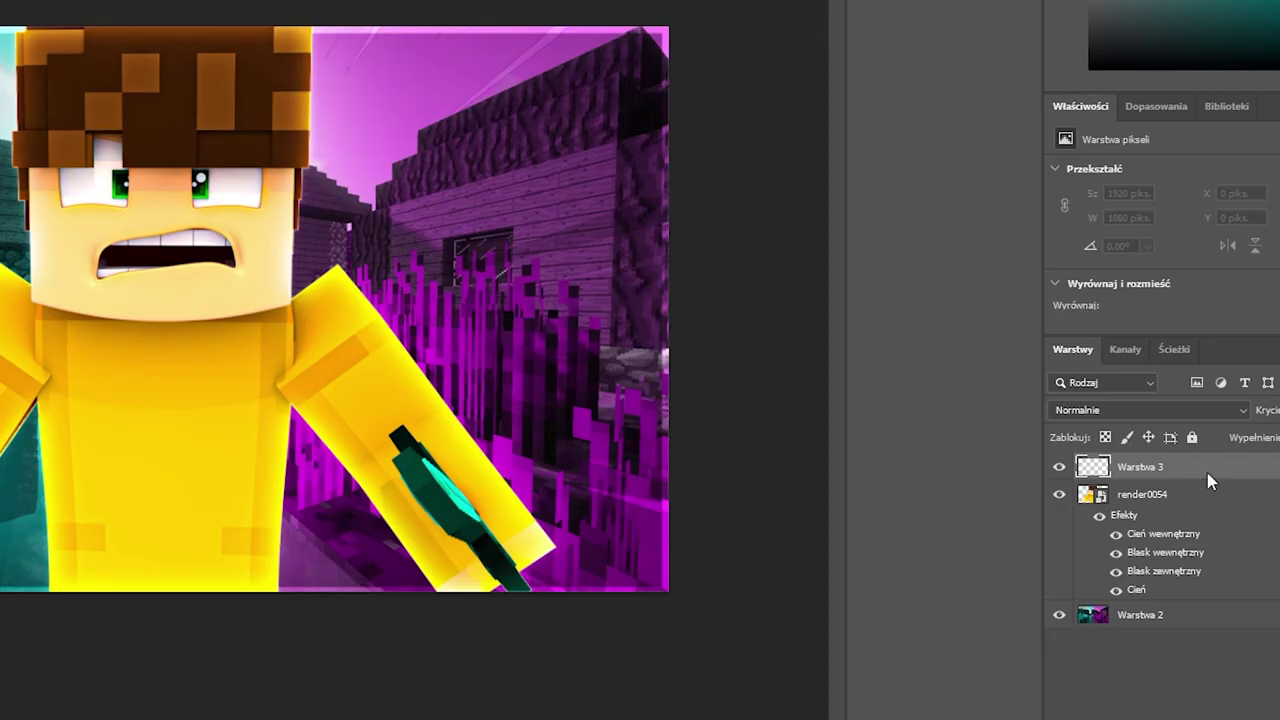
right_click(1187, 485)
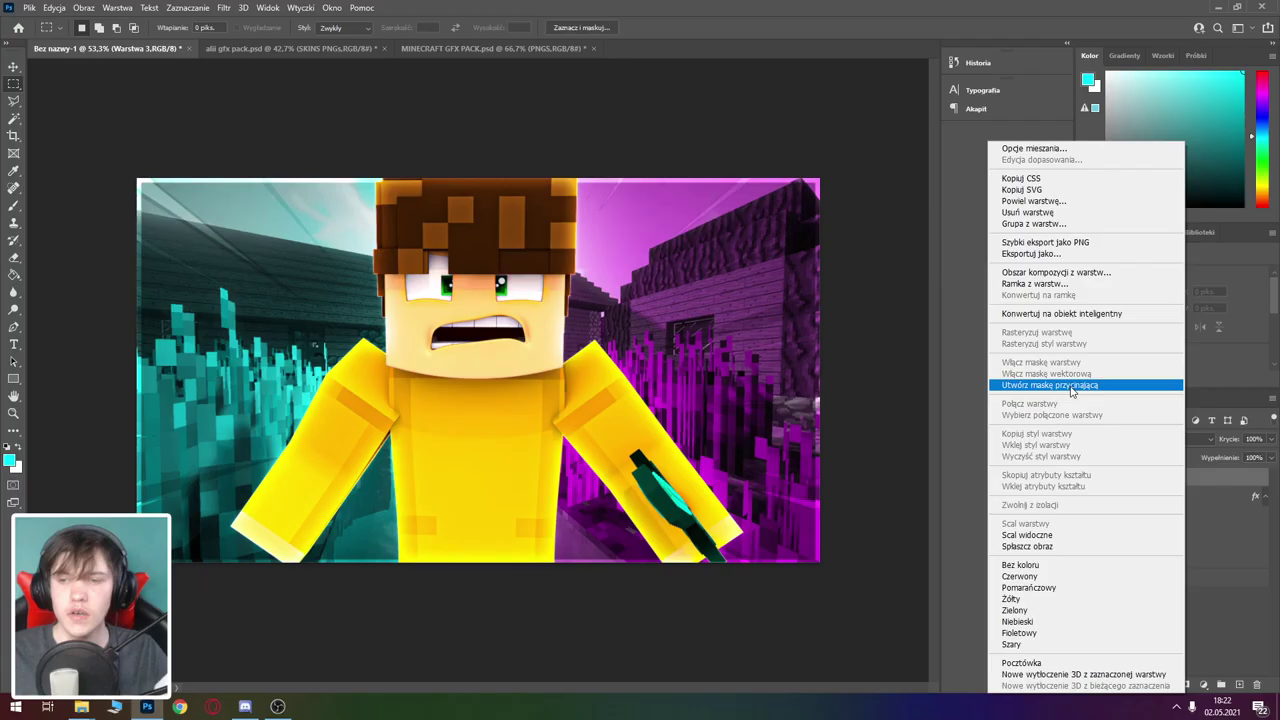
left_click(1060, 380)
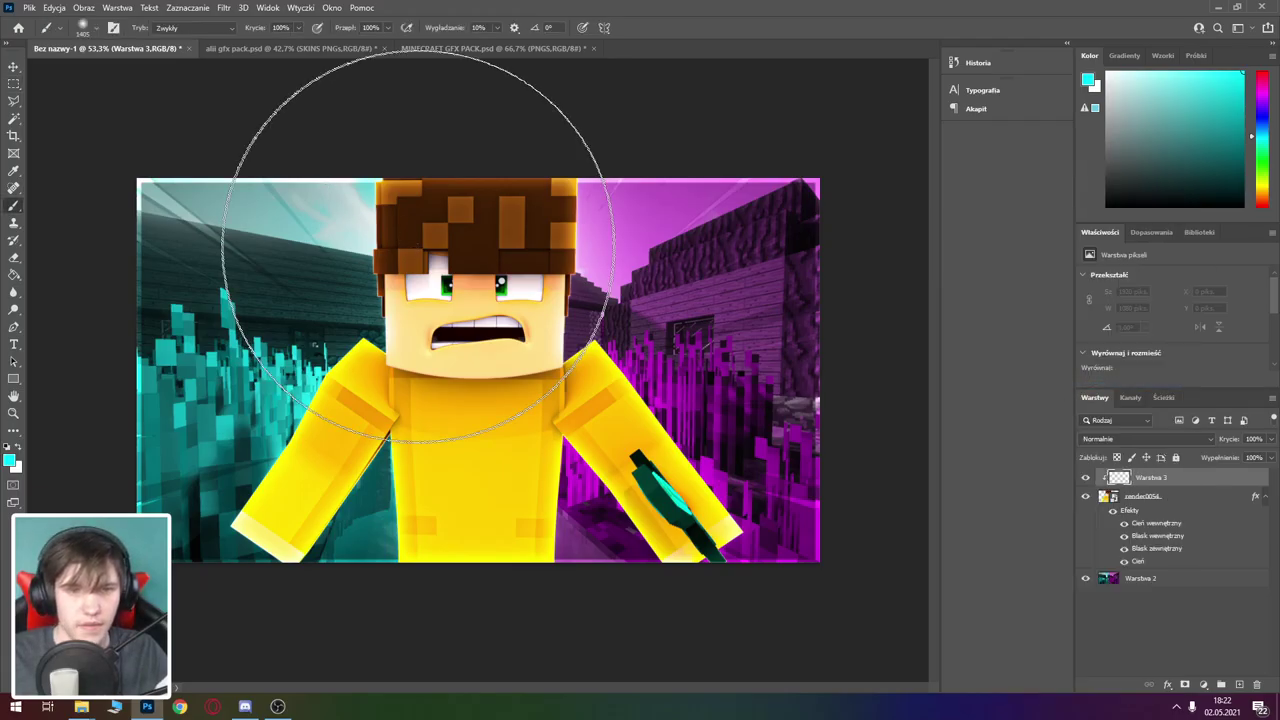
Step: Paint magenta light down the character's right side with a soft brush
left_click_drag(582, 341, 608, 292)
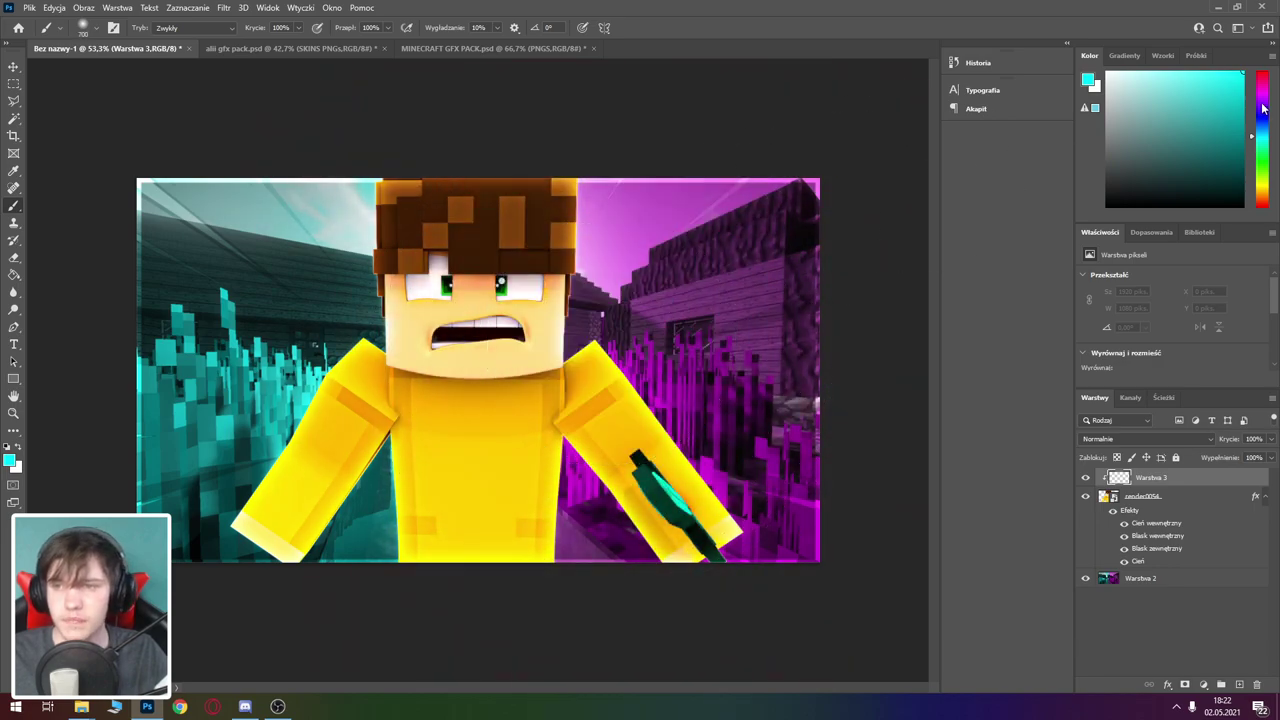
left_click_drag(1262, 108, 1262, 93)
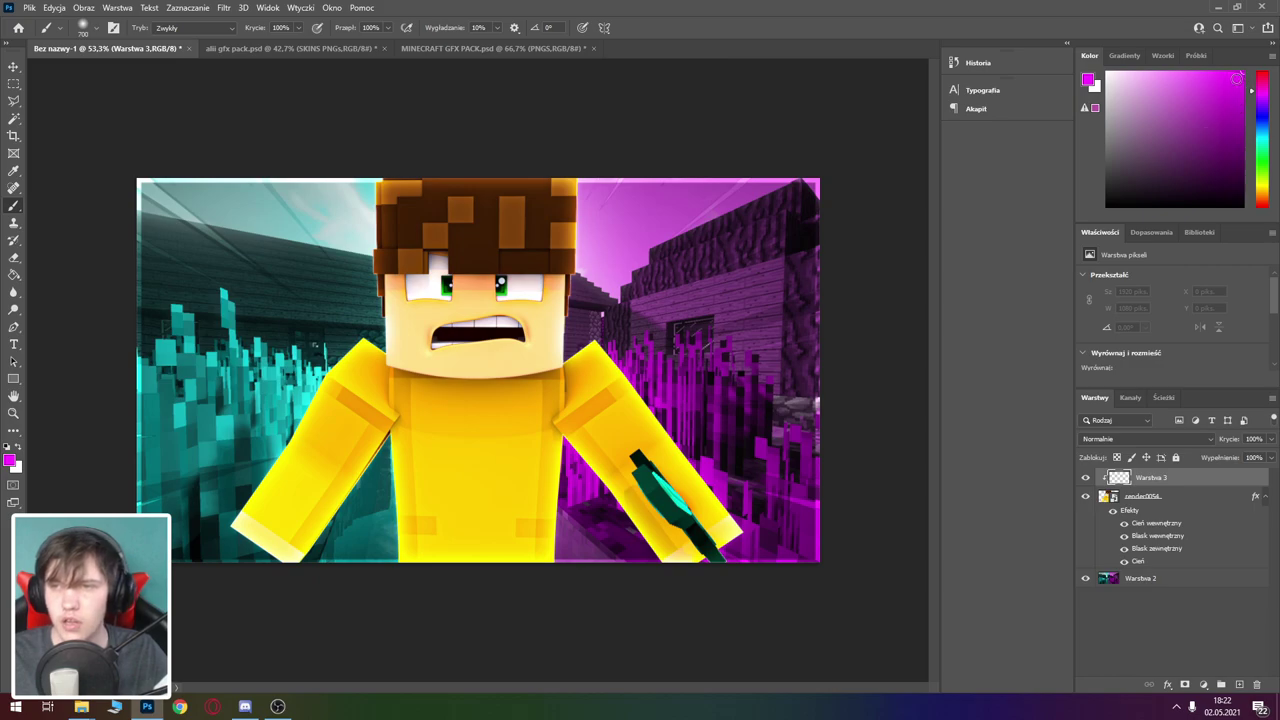
left_click_drag(606, 171, 563, 172)
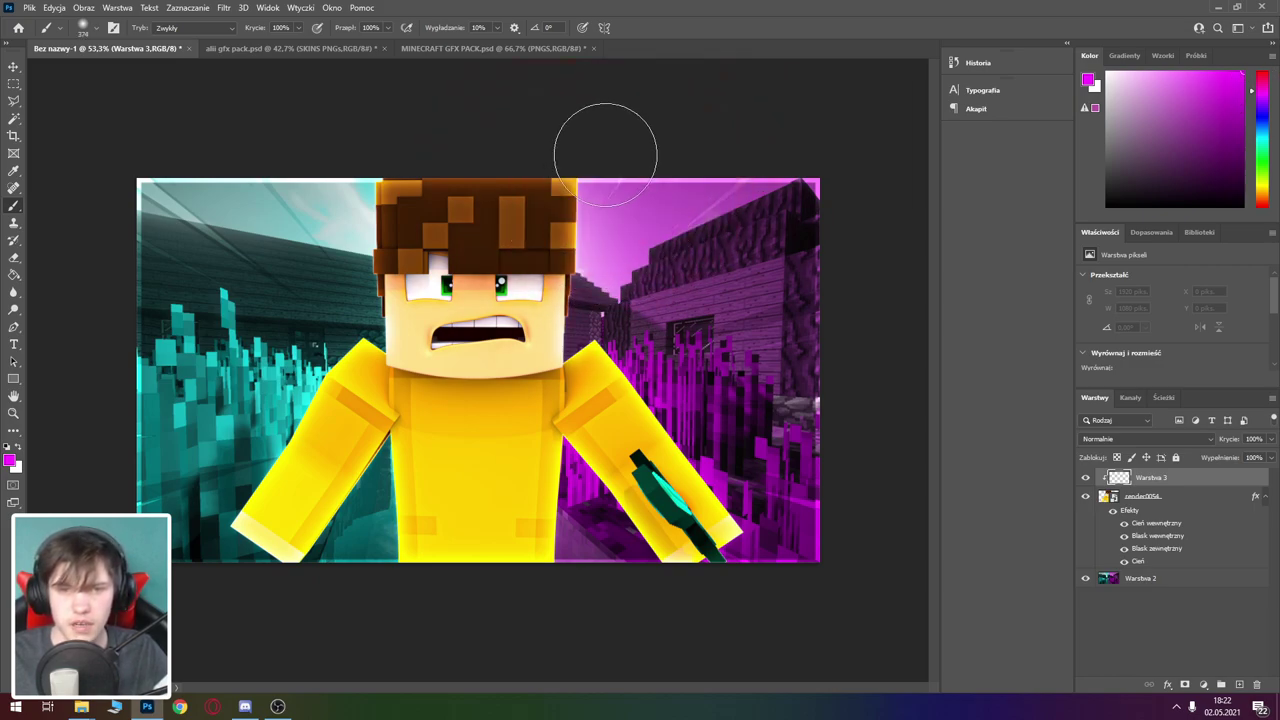
left_click_drag(597, 287, 860, 635)
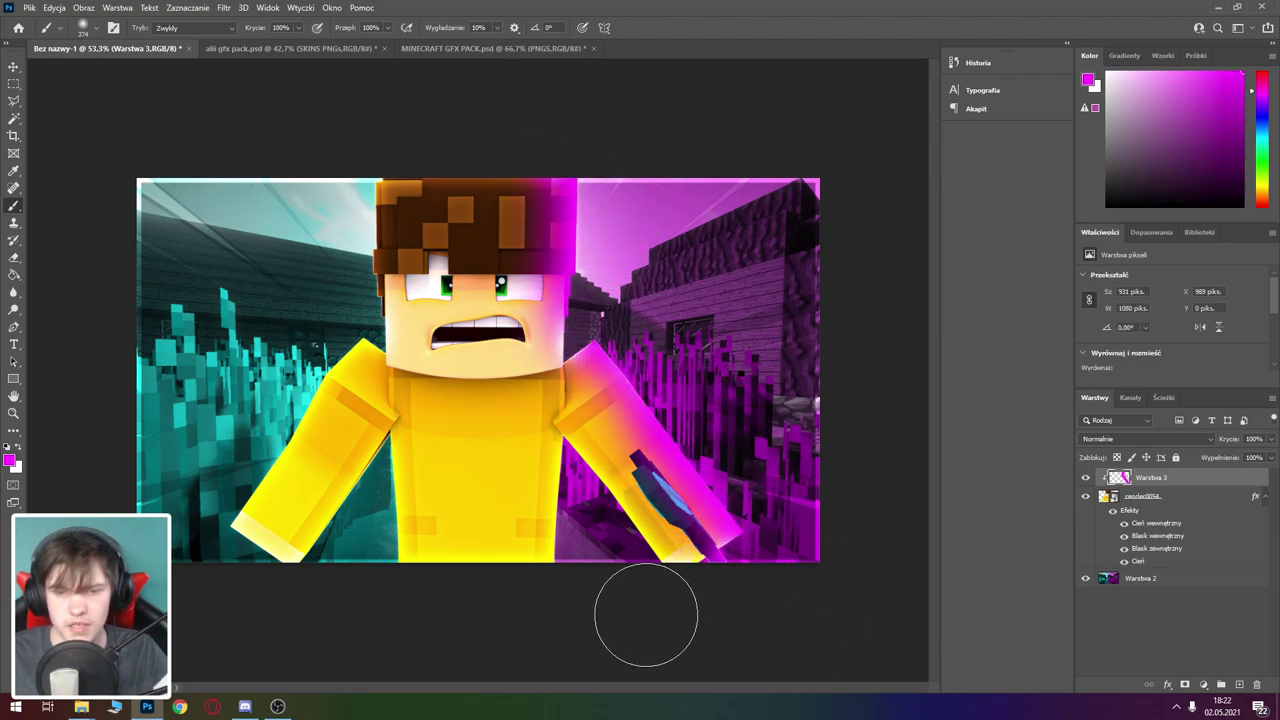
Step: Paint cyan light along the character's left side with a smaller brush
left_click_drag(621, 553, 643, 576)
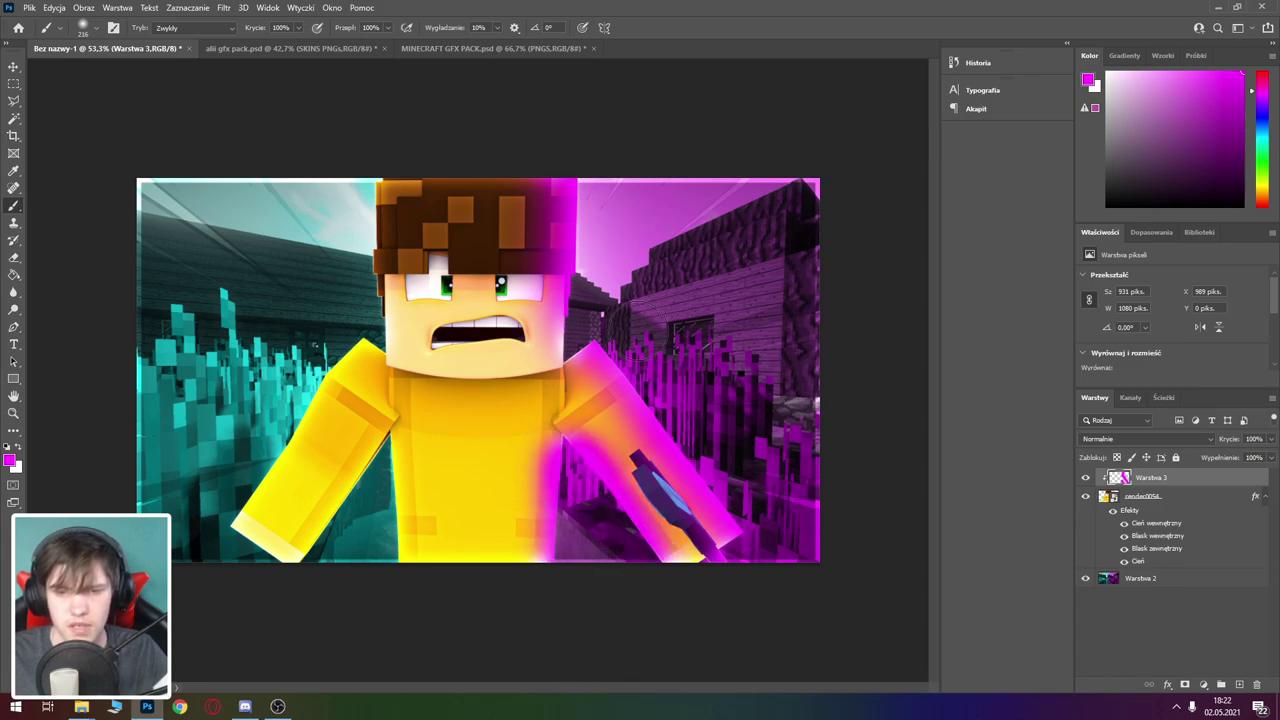
left_click(1261, 142)
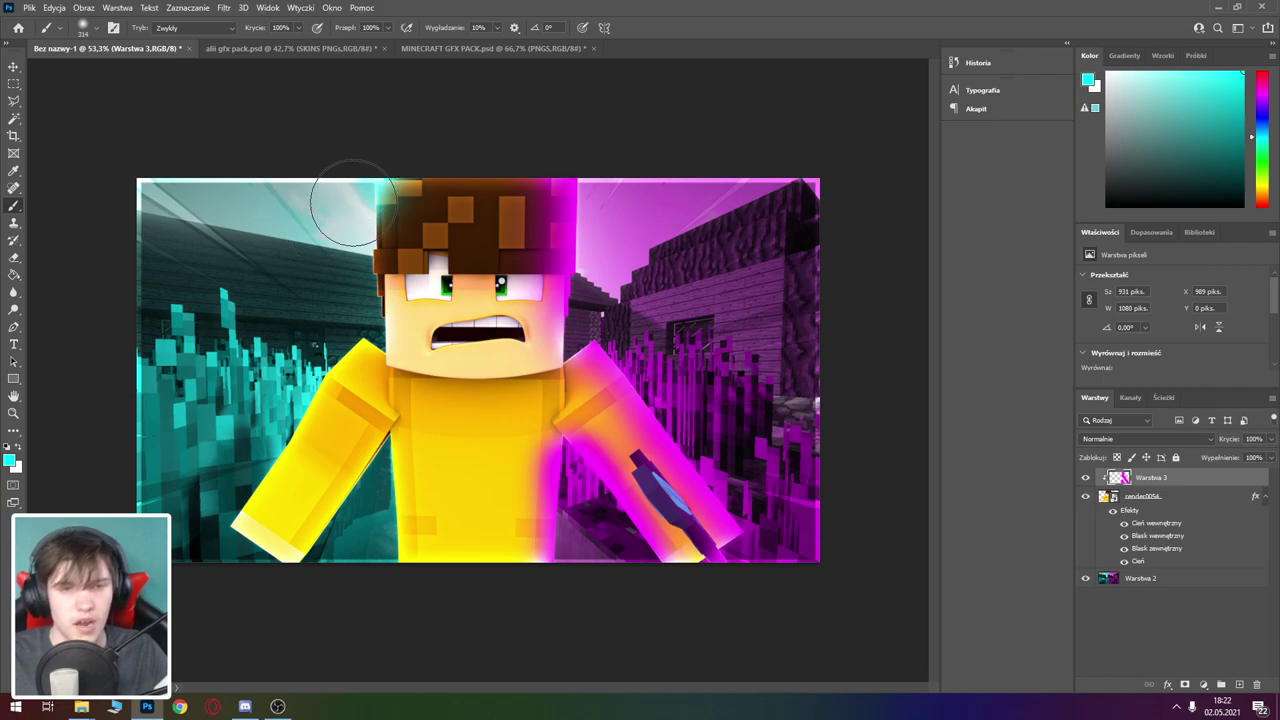
left_click_drag(352, 202, 356, 267)
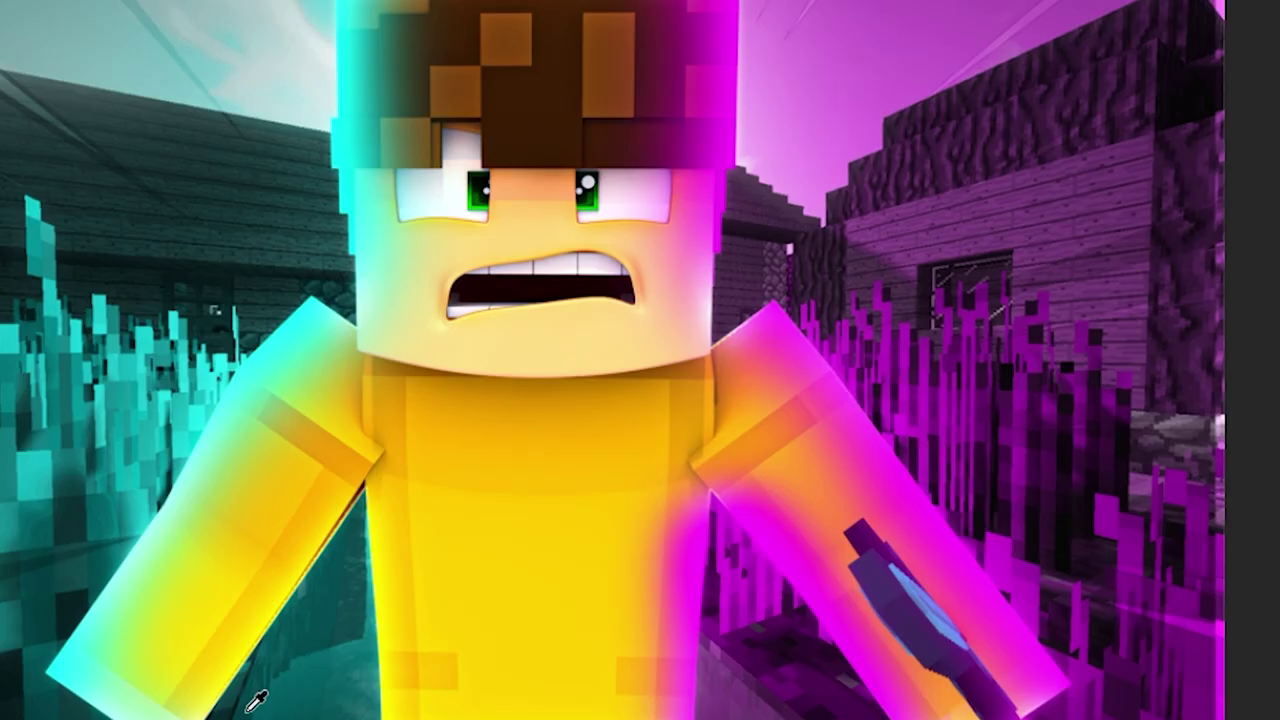
key("bracketleft")
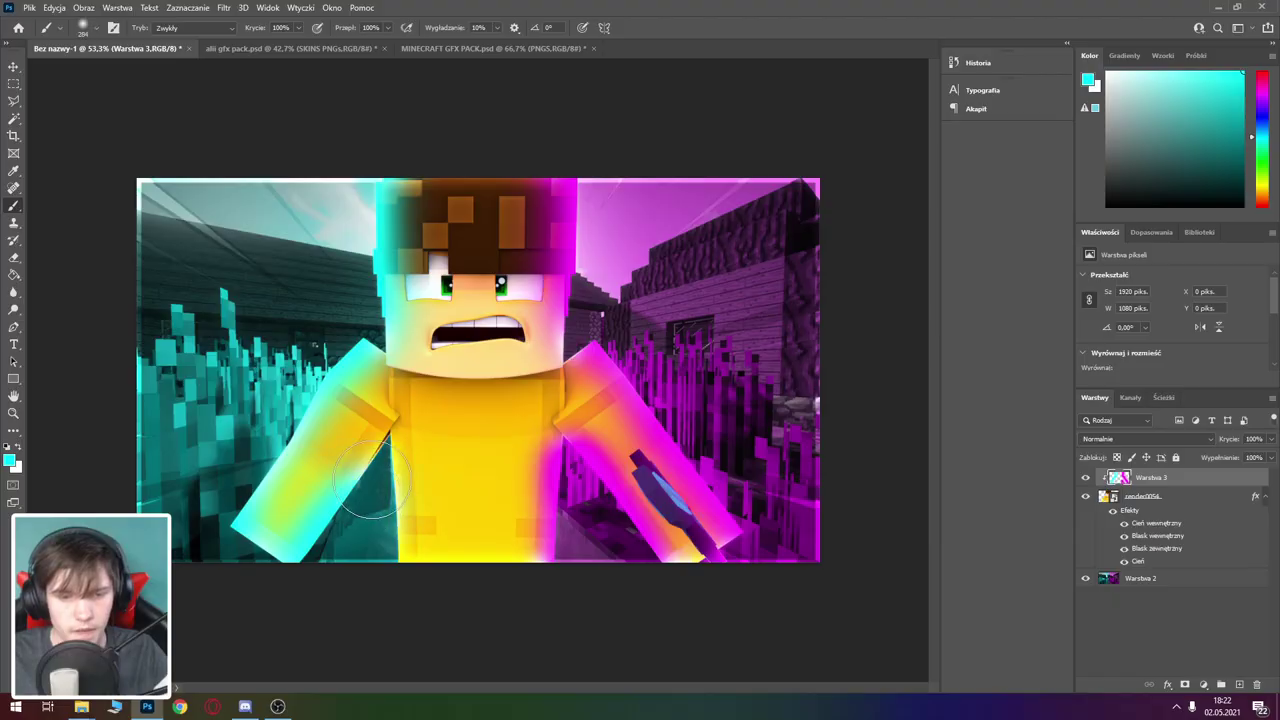
left_click(1145, 440)
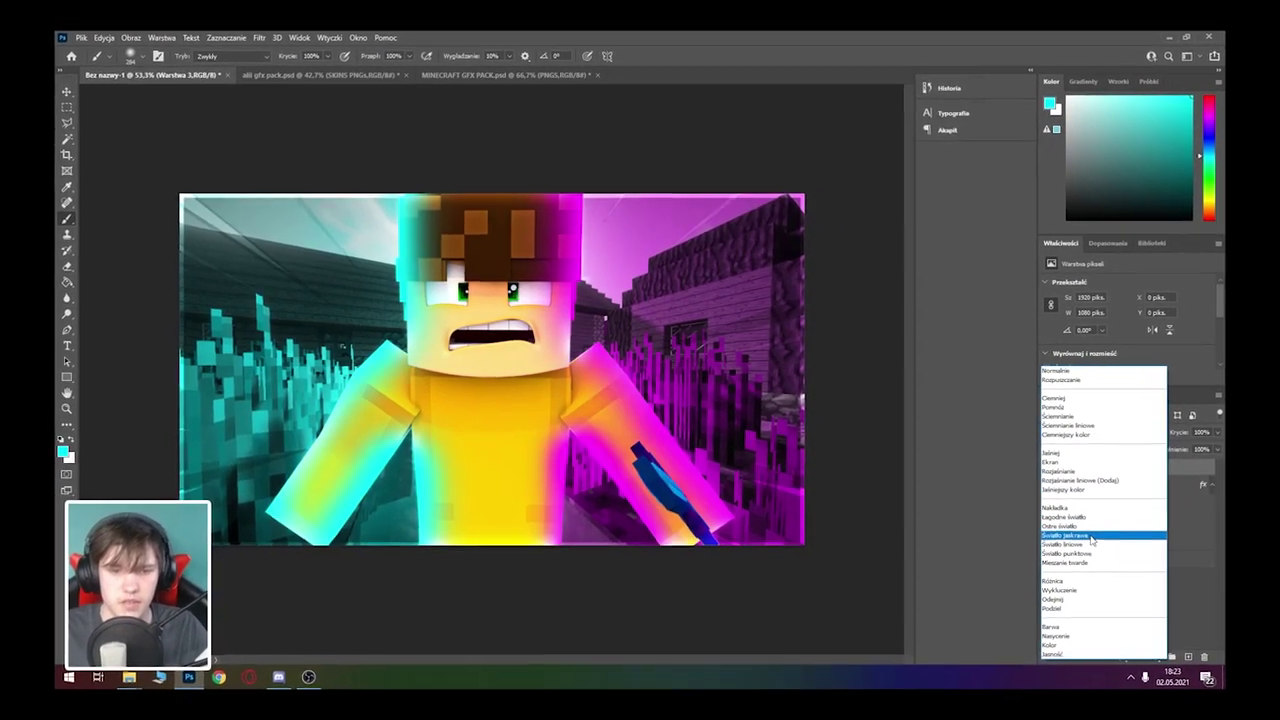
Step: Set Warstwa 3's blend mode and bring its opacity to 51%
left_click(1060, 464)
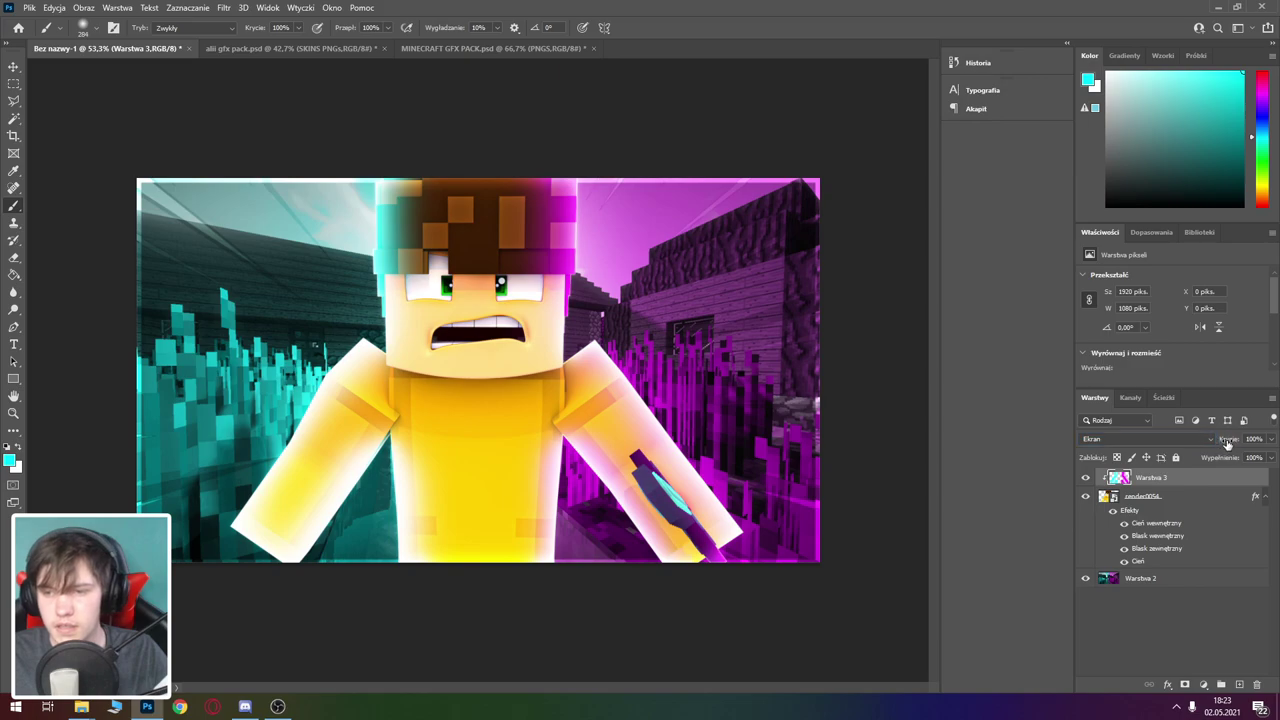
left_click_drag(1229, 441, 1218, 440)
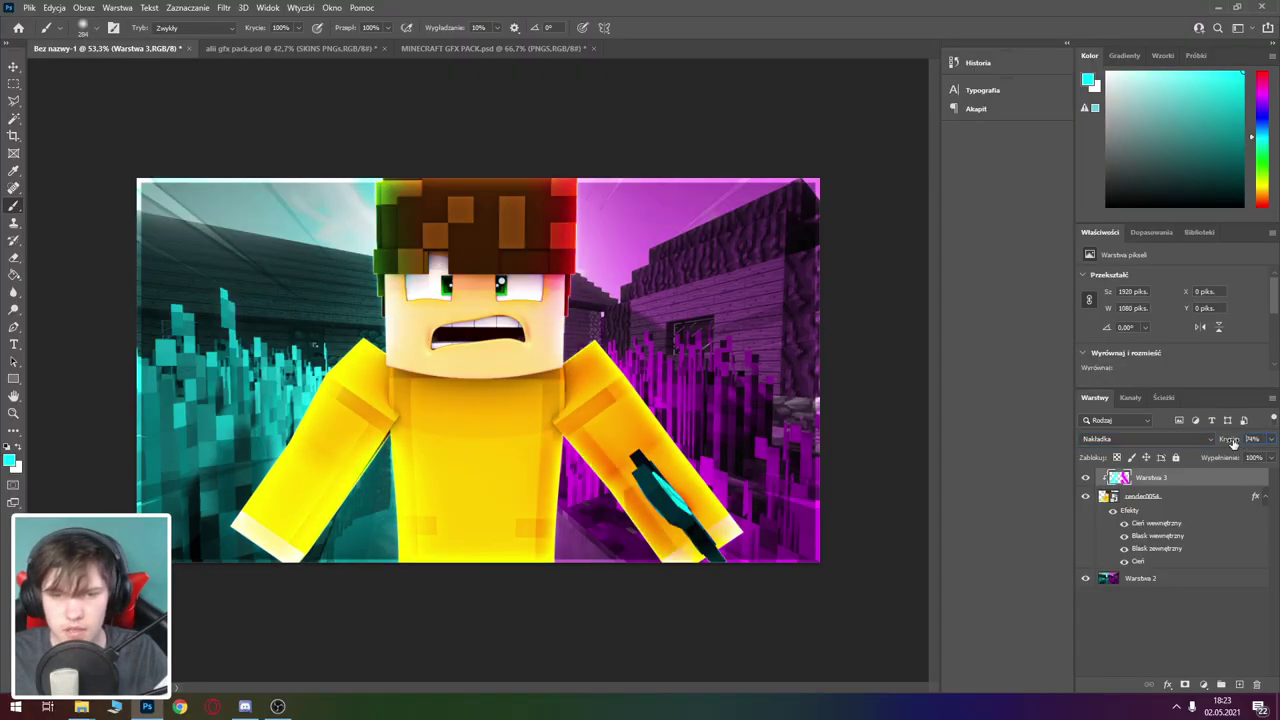
left_click_drag(1232, 443, 1250, 443)
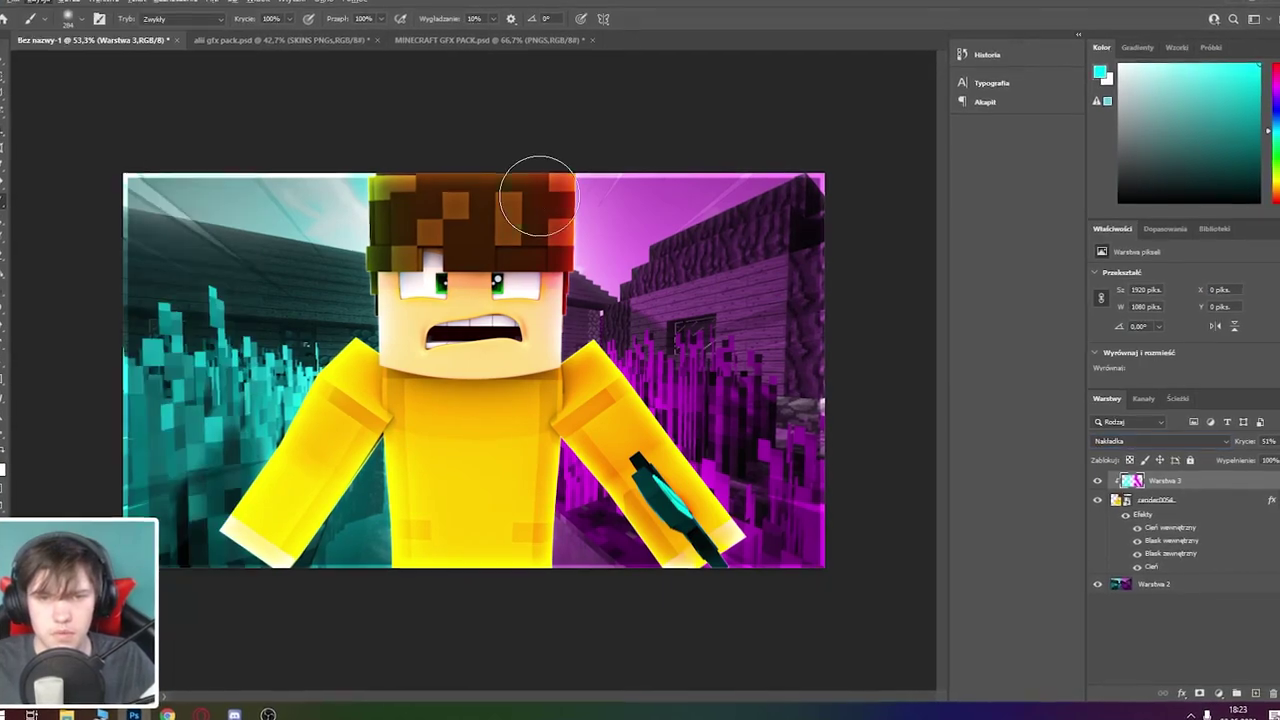
Step: Erase the colour overlay off the character's hair, then select render0054
key("e")
left_click_drag(531, 205, 455, 218)
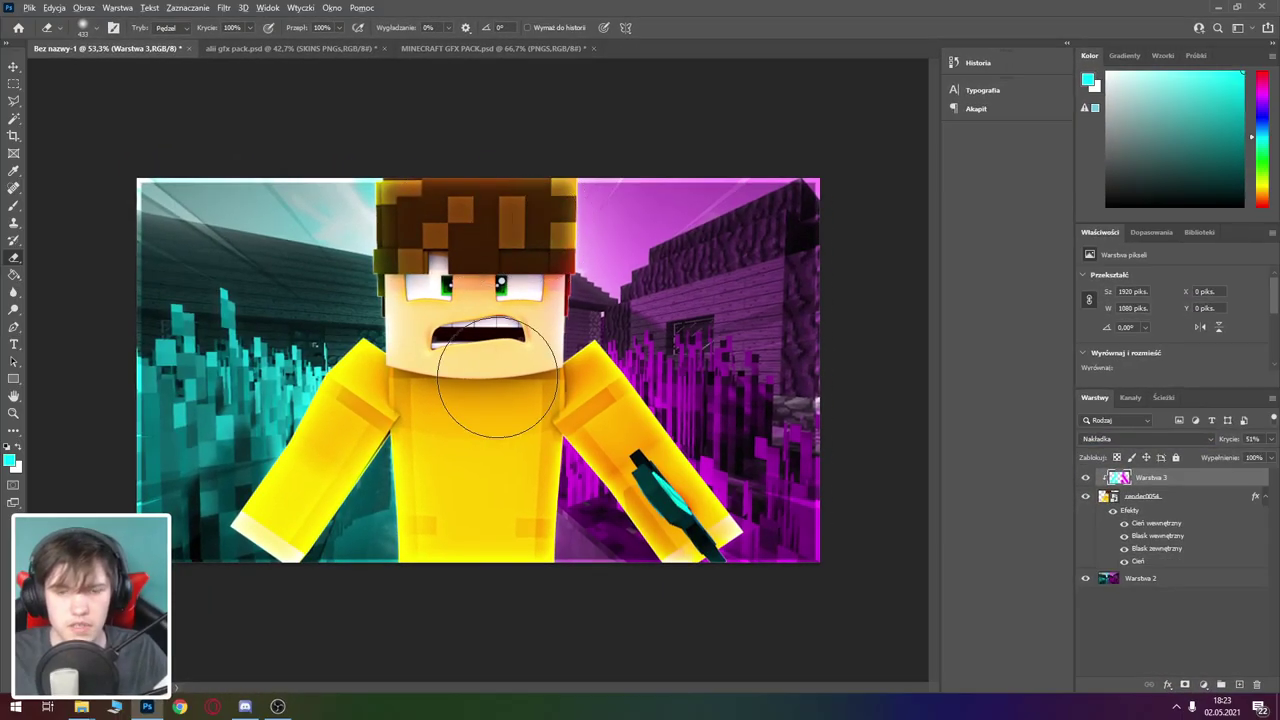
scroll(757, 432, "up", 5)
scroll(714, 430, "down", 6)
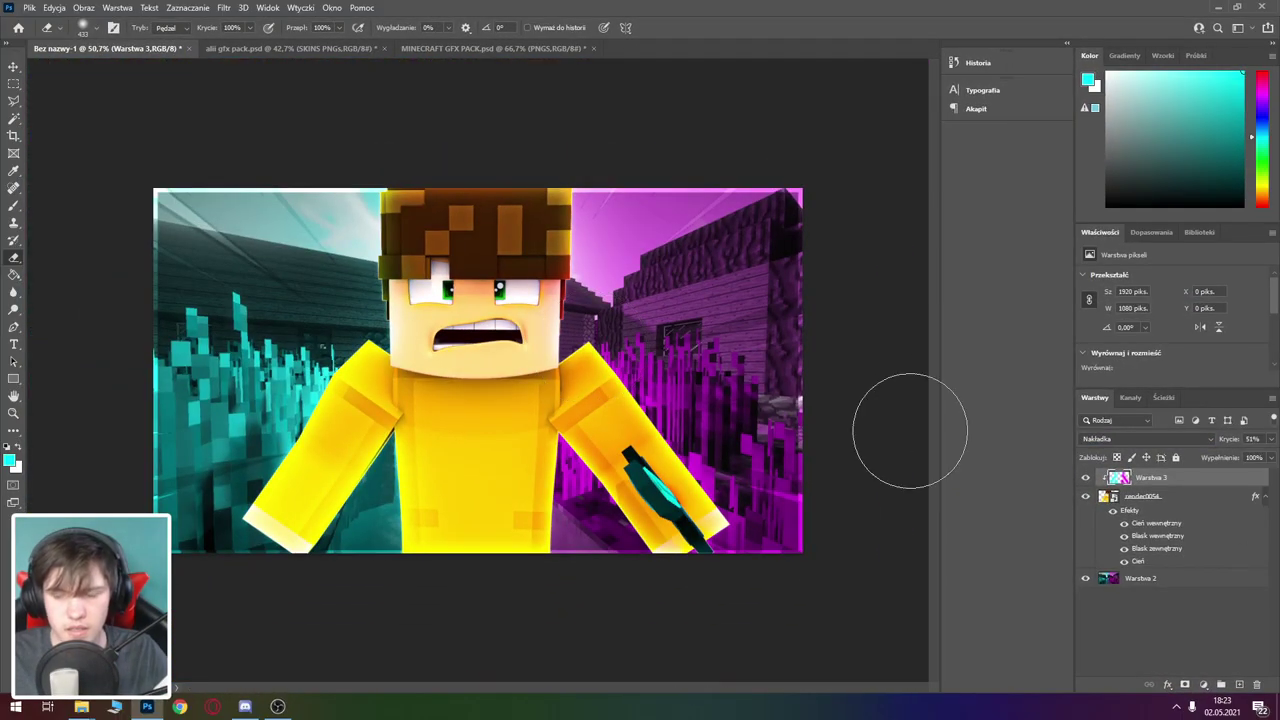
left_click(1178, 498)
Step: Undo a mistaken character-layer merge and reselect render0054
right_click(1180, 499)
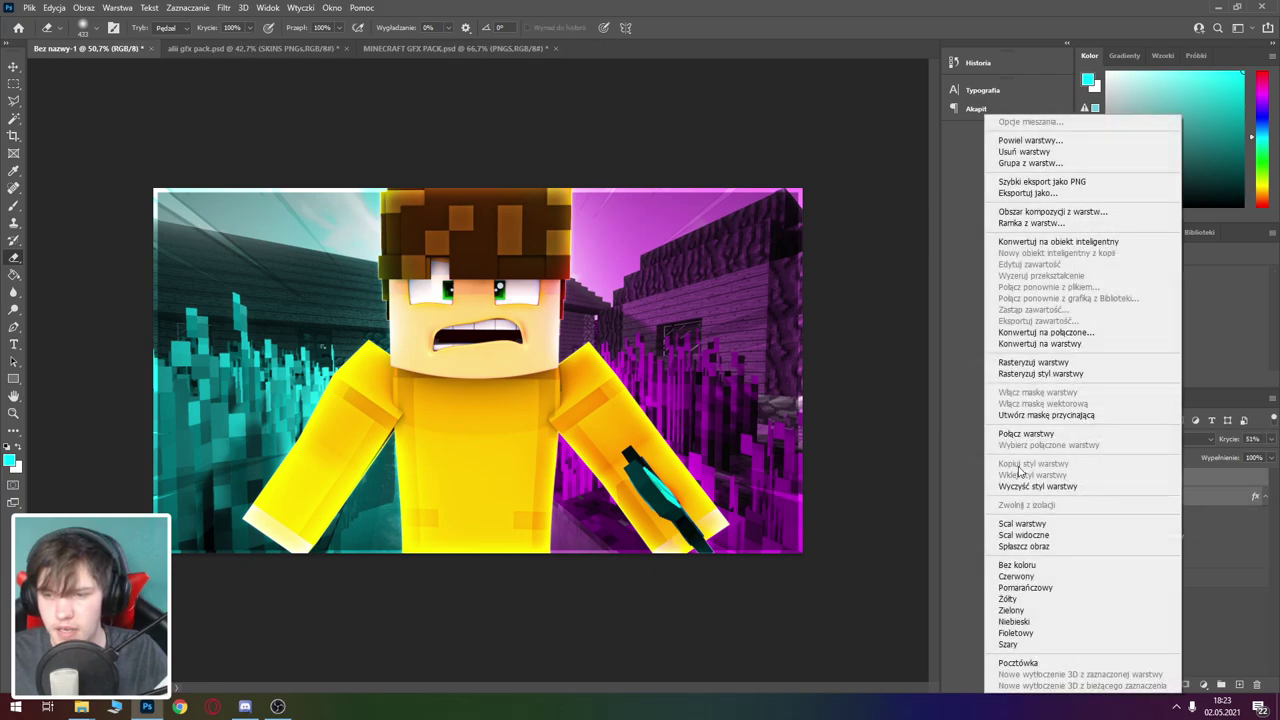
left_click(1050, 522)
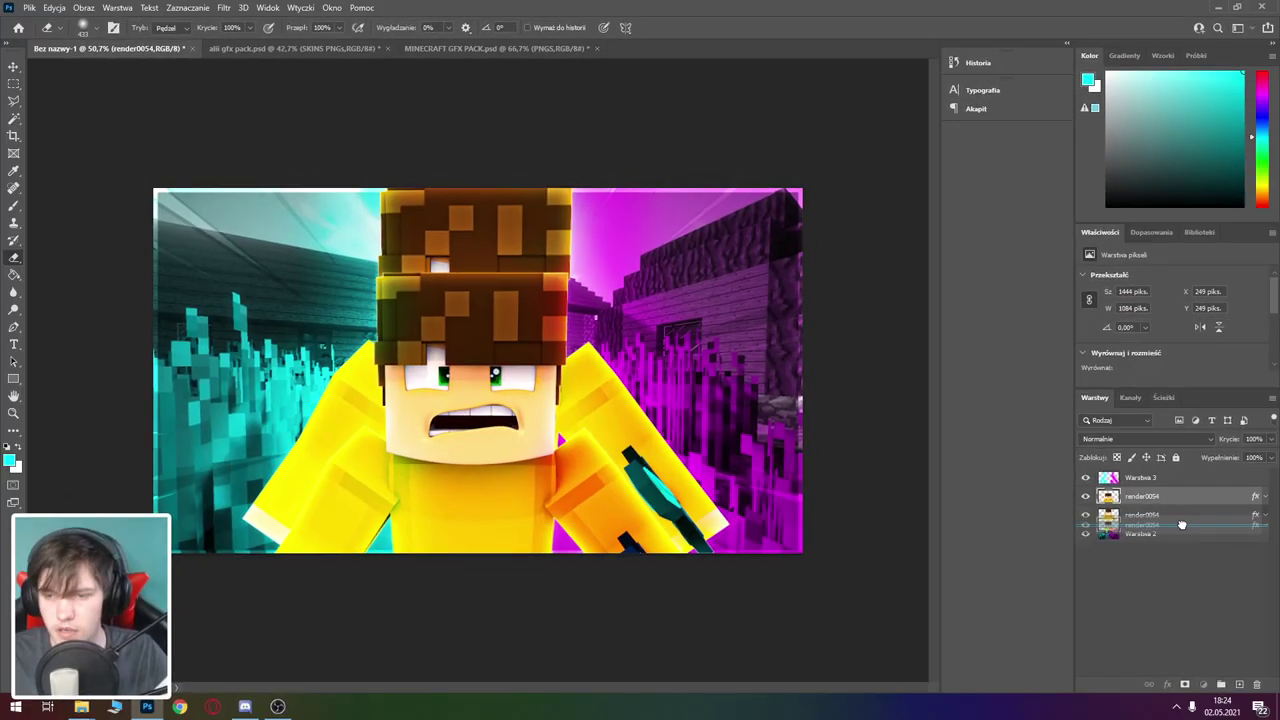
key("ctrl+z")
right_click(1150, 521)
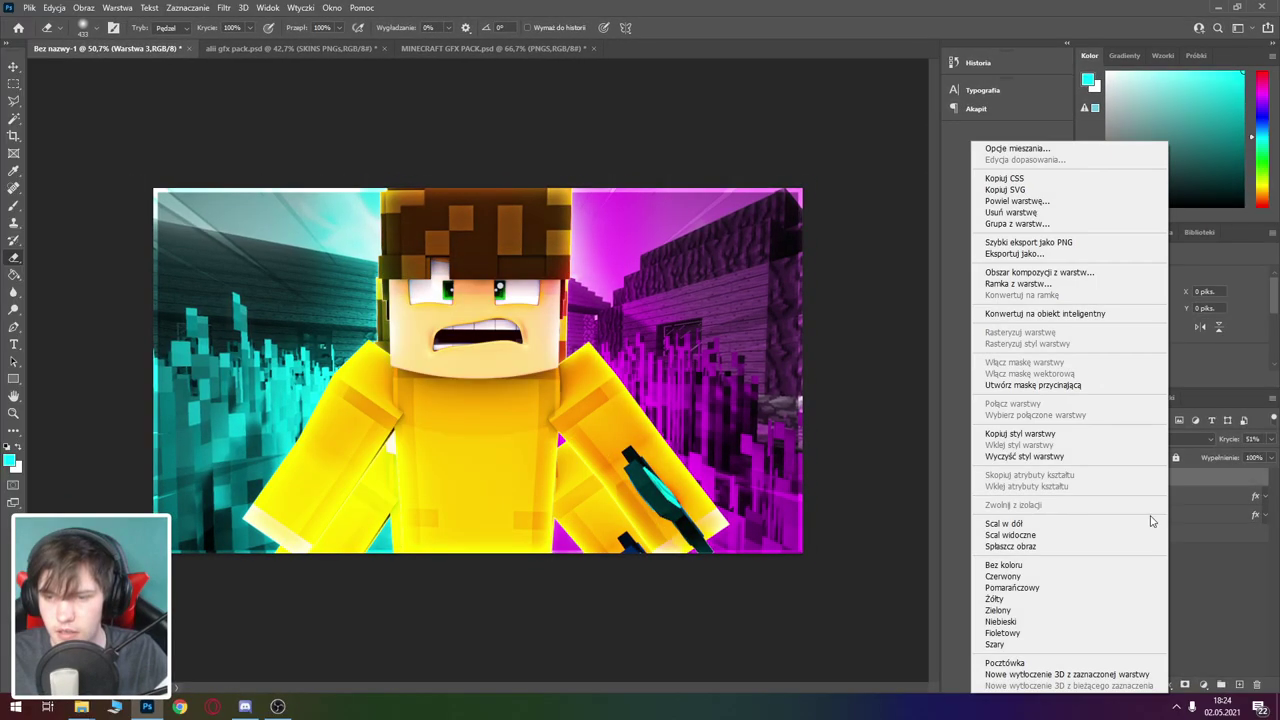
key("Escape")
left_click(1140, 514)
Step: Reposition the duplicate character copy to line up with the original
key("ctrl+t")
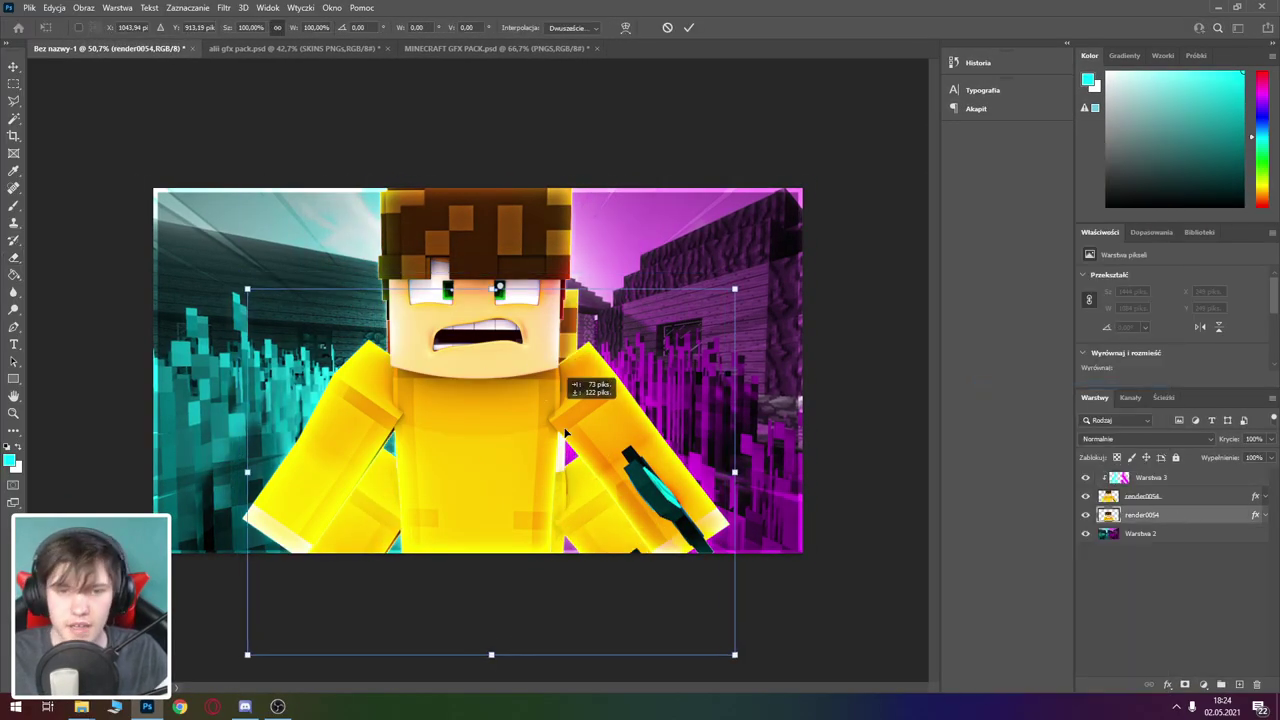
mouse_move(542, 376)
left_mouse_down()
mouse_move(785, 265)
mouse_move(534, 279)
left_mouse_up()
key("Return")
key("e")
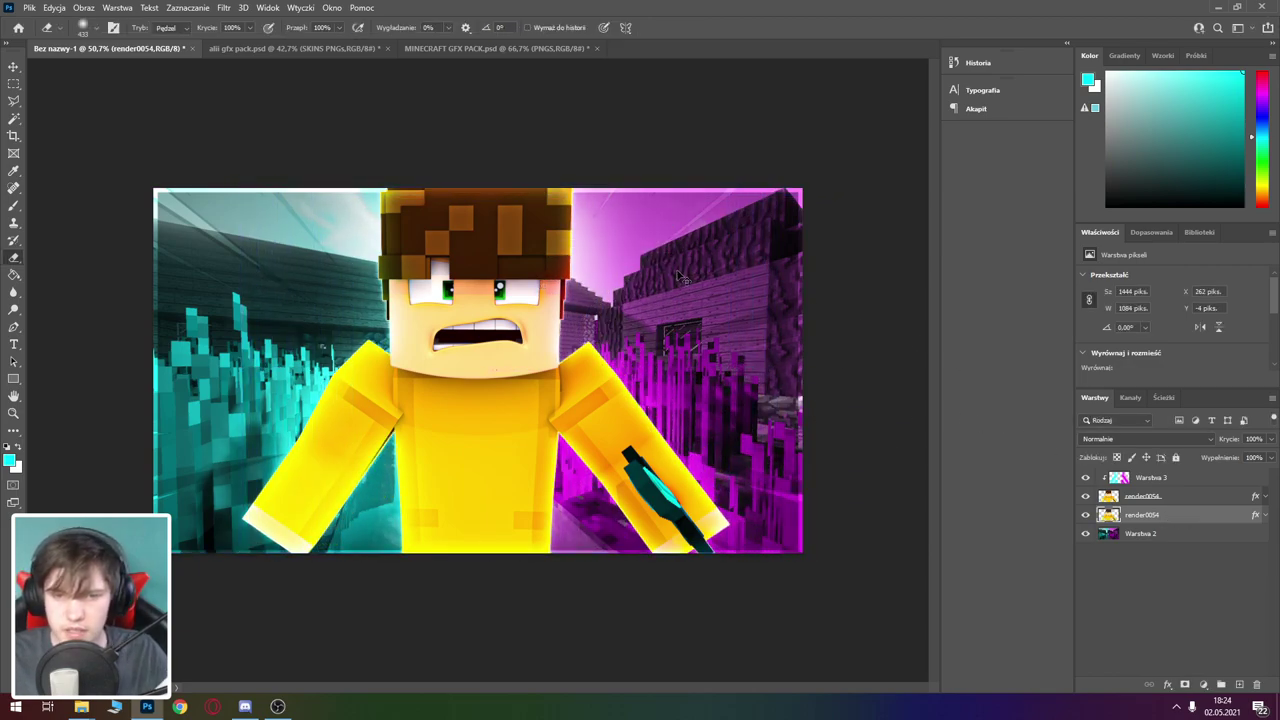
key("ctrl+t")
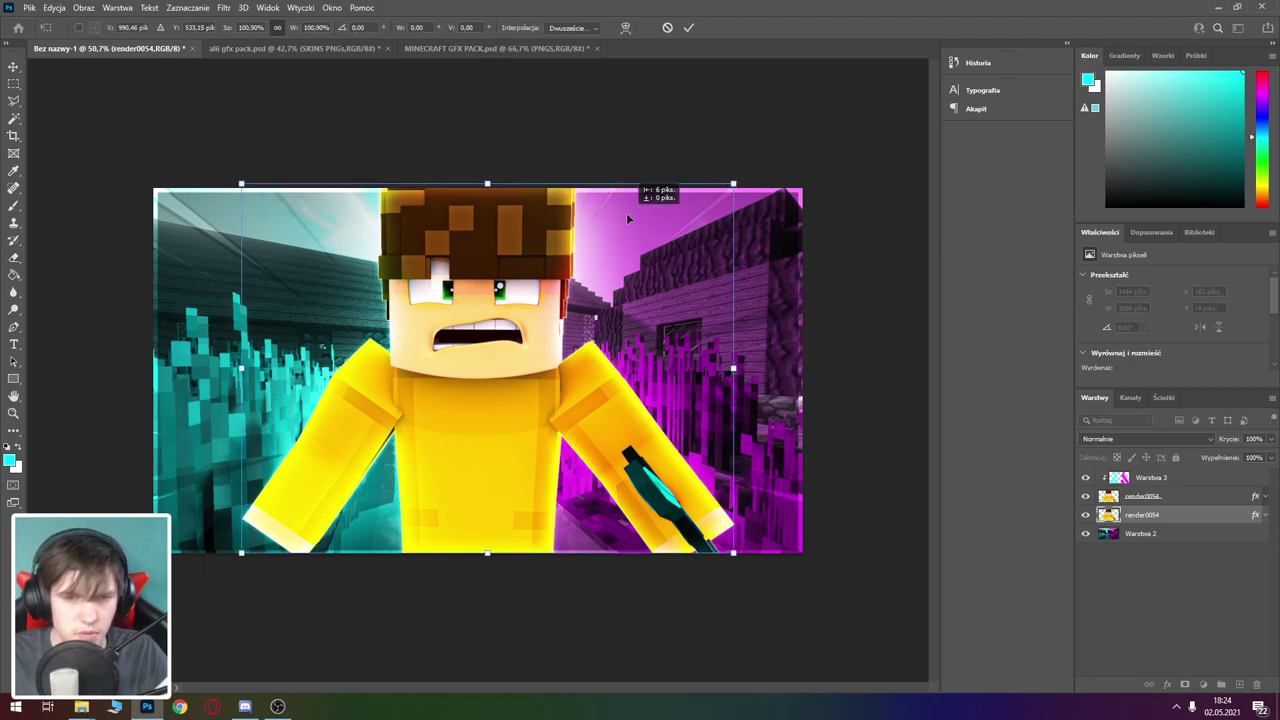
left_click_drag(628, 218, 630, 218)
key("Return")
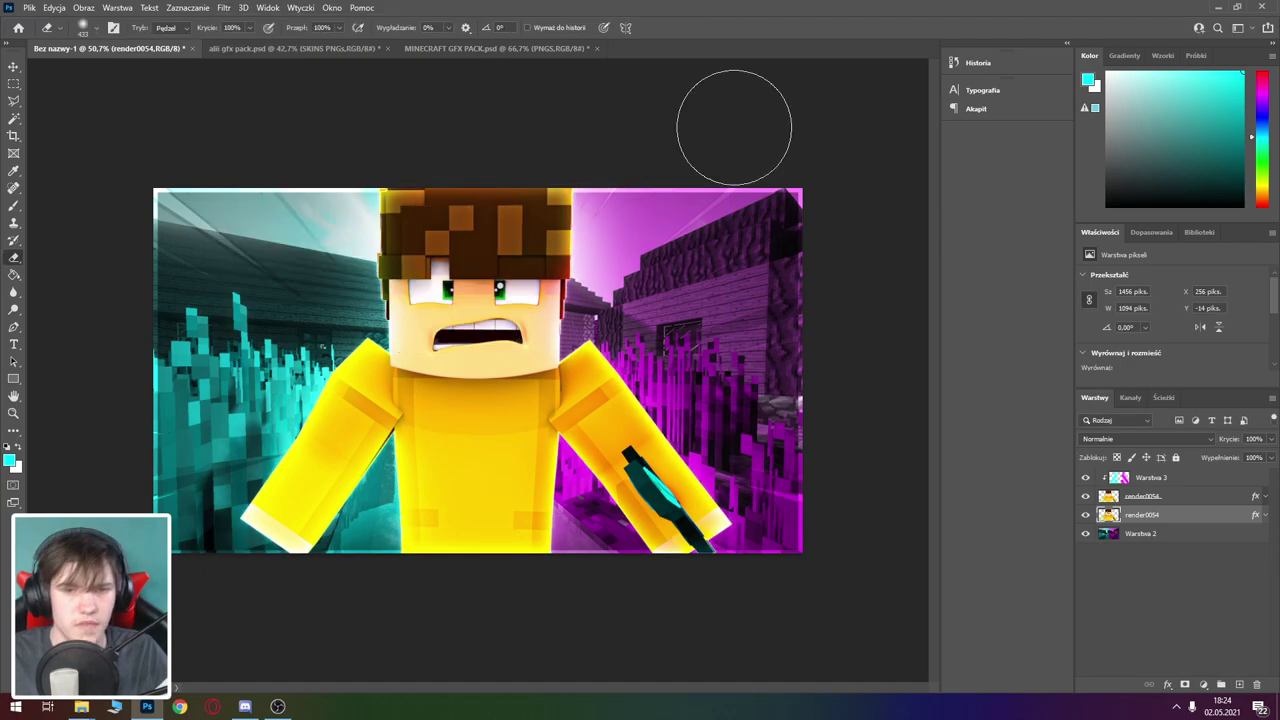
scroll(614, 286, "up", 5)
scroll(660, 300, "down", 3)
scroll(539, 278, "down", 3)
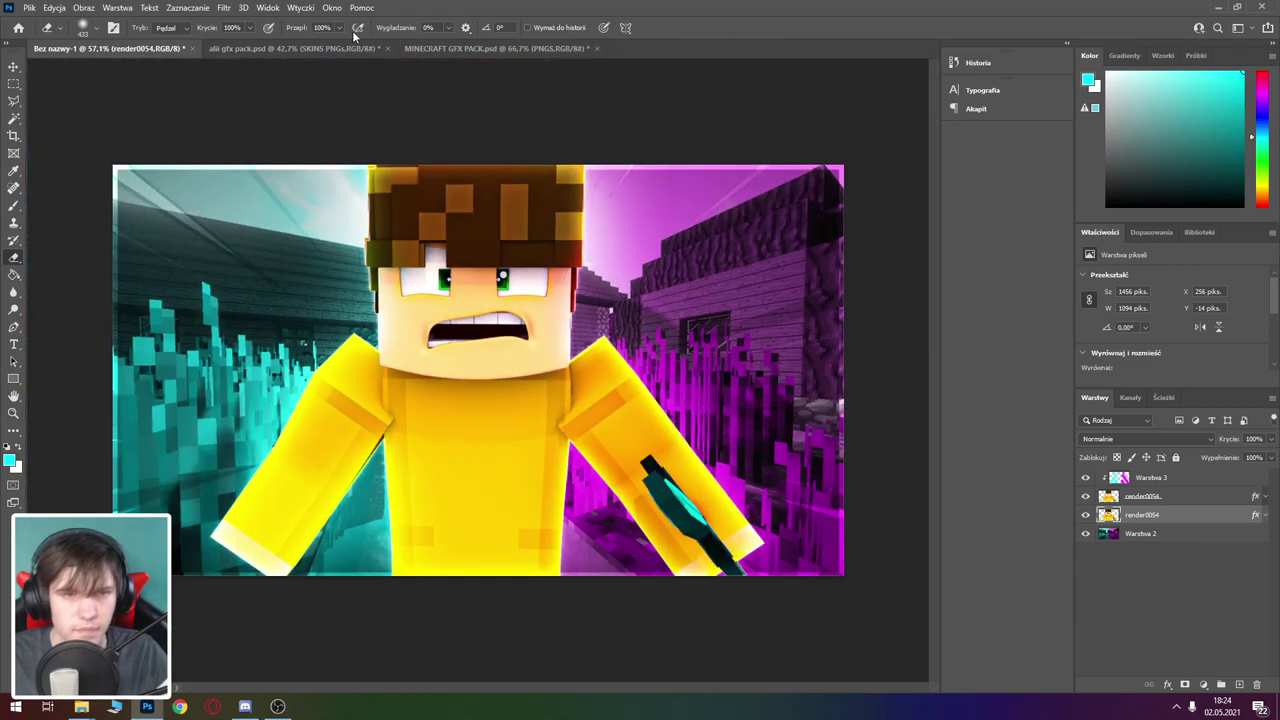
Step: Blur the copy with Gaussian blur at 1,7 px and blend it as Rozjaśnianie liniowe (Dodaj)
left_click(224, 7)
mouse_move(303, 216)
left_click(448, 254)
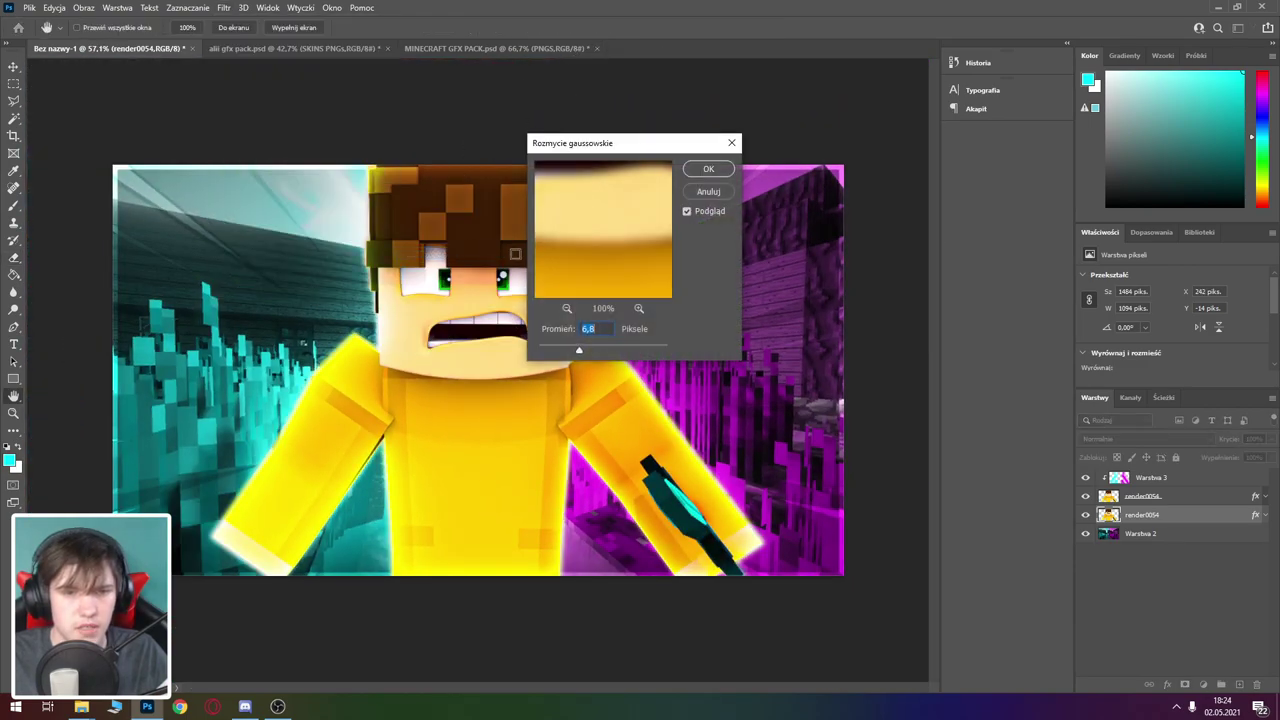
left_click_drag(578, 349, 550, 350)
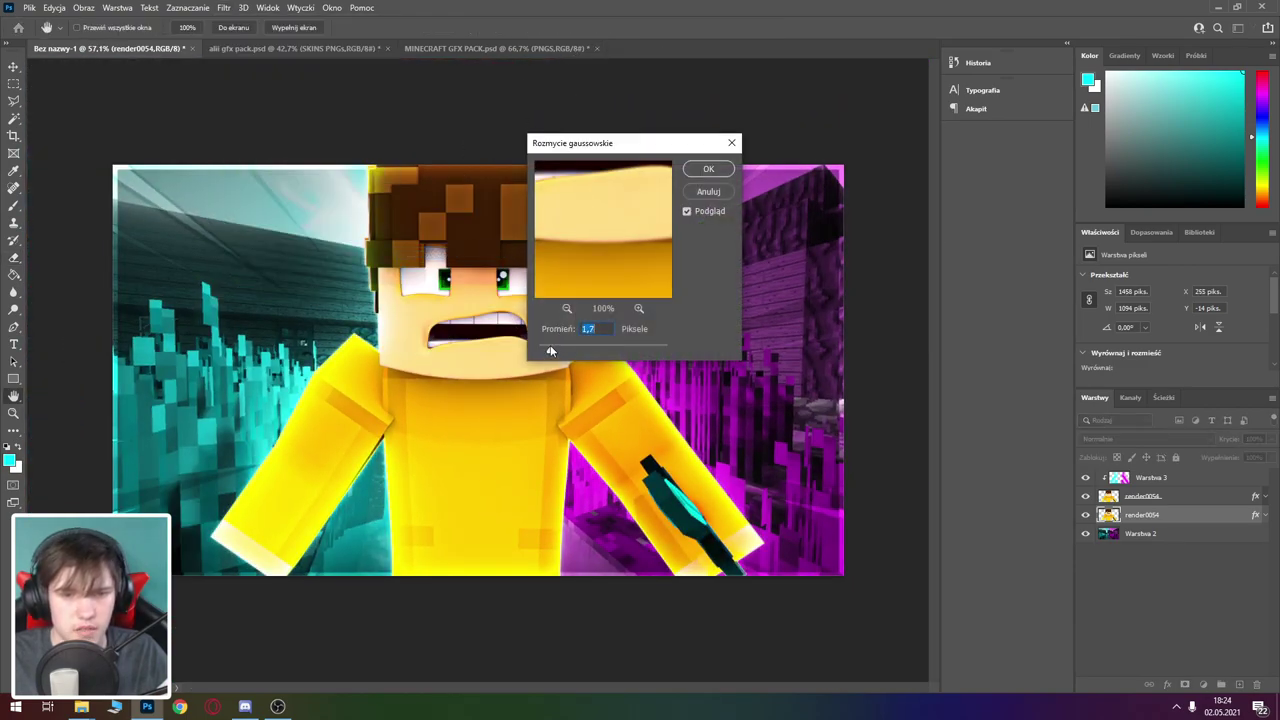
left_click(706, 169)
left_click(1106, 437)
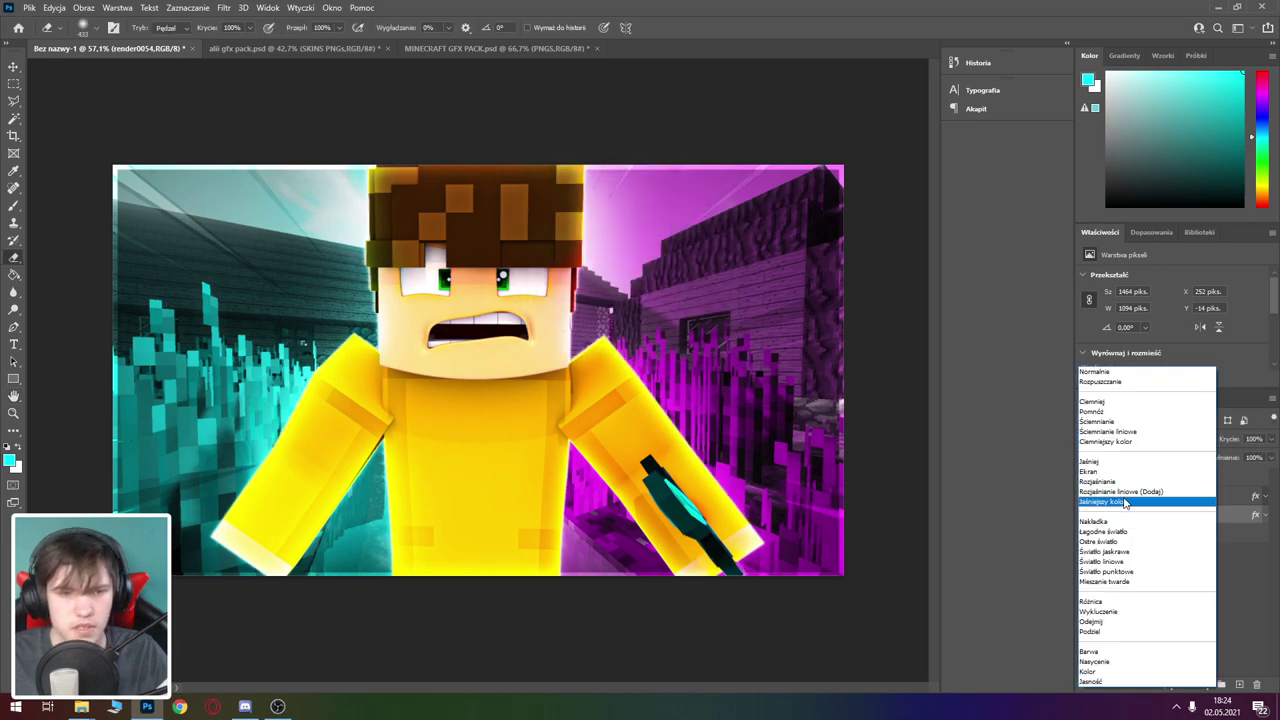
left_click(1131, 493)
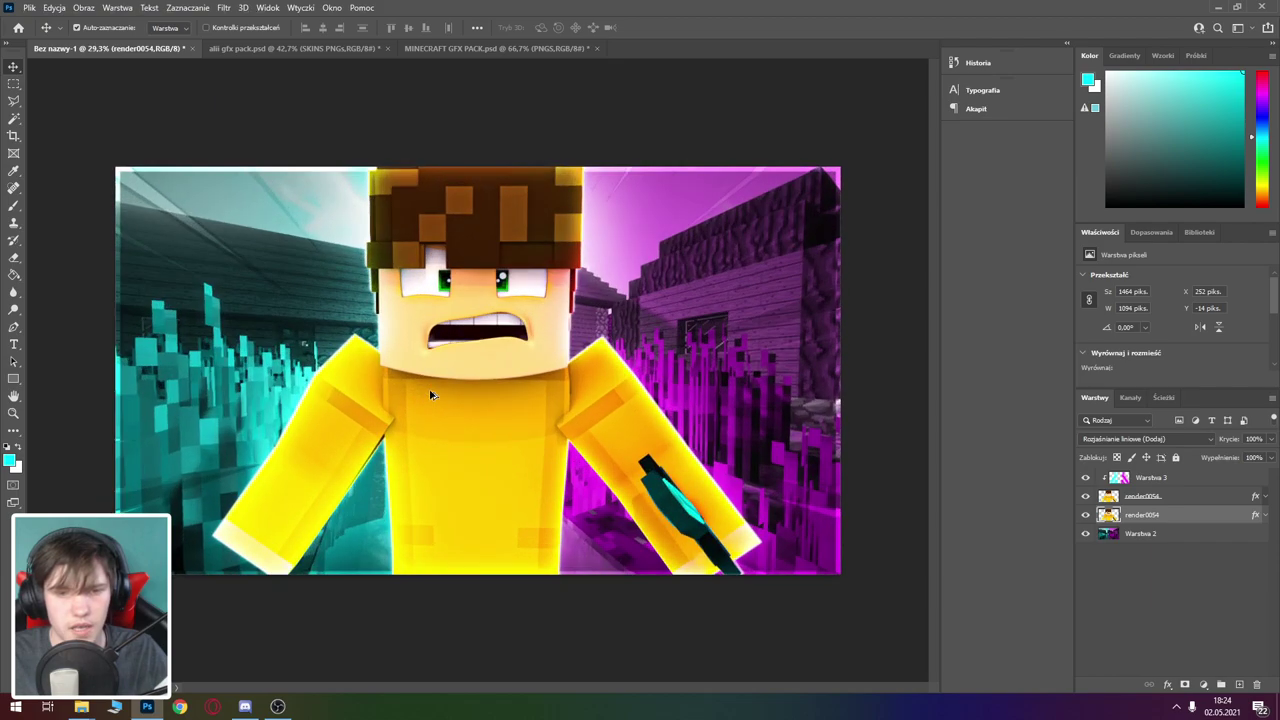
Step: Paint four soft white glow spots on Warstwa 4 and blend them in Nakładka (Overlay)
scroll(489, 335, "down", 2)
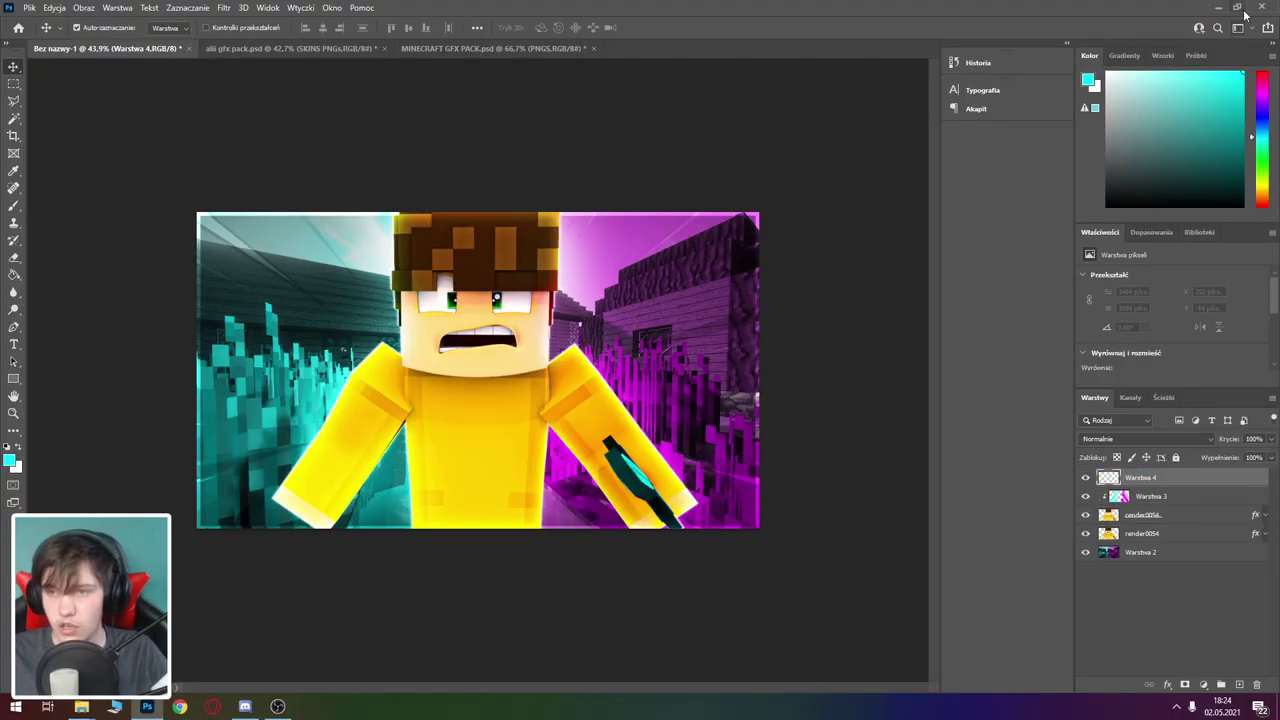
key("b")
left_click(243, 256)
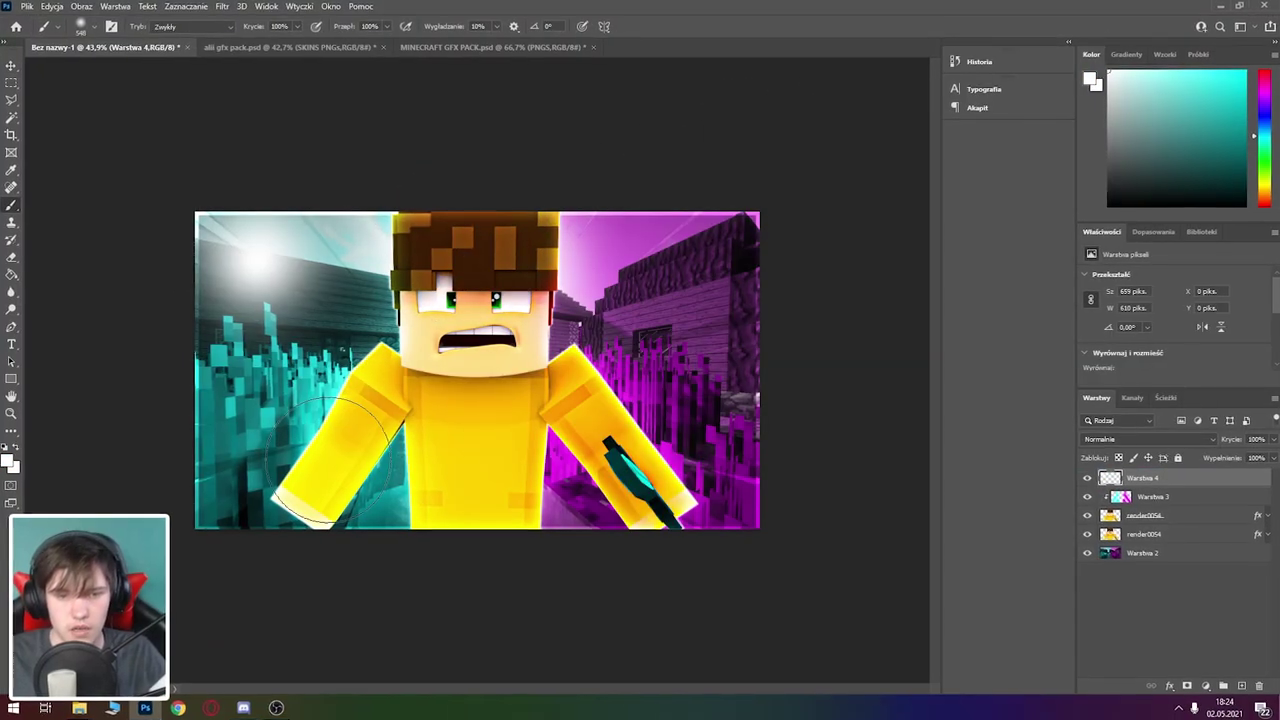
left_click(364, 456)
left_click(544, 263)
left_click(689, 456)
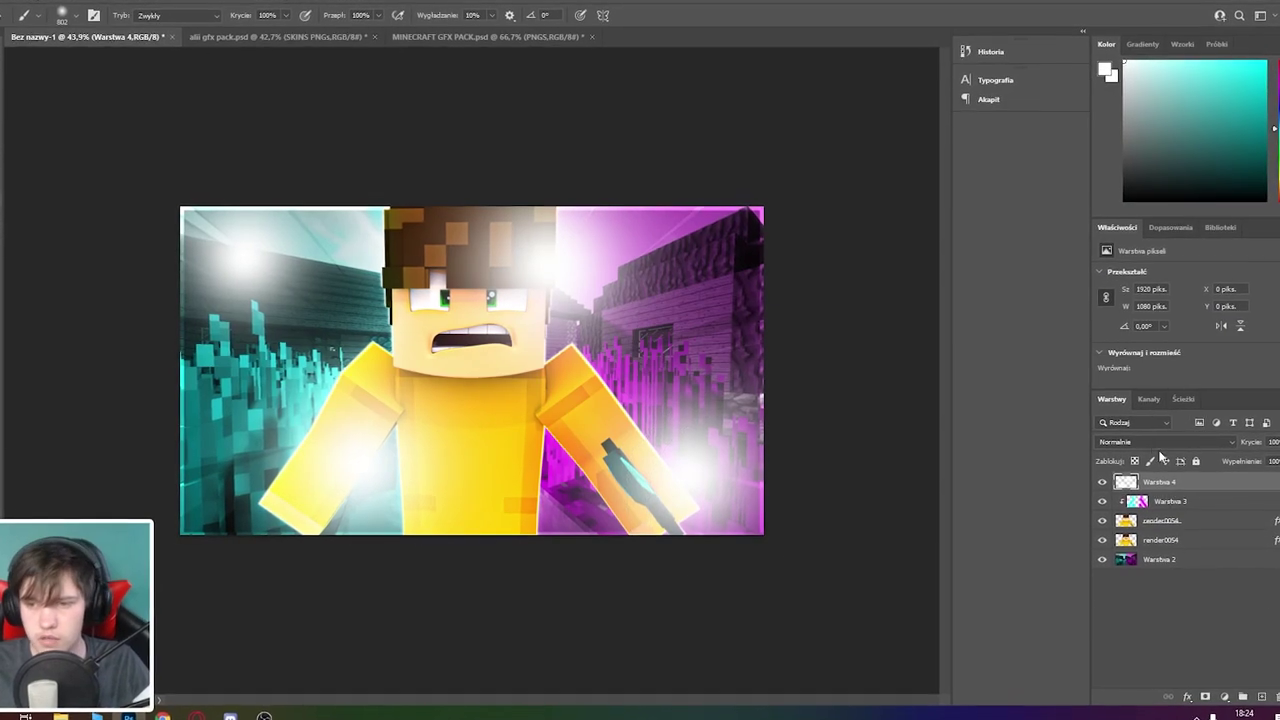
left_click(1160, 441)
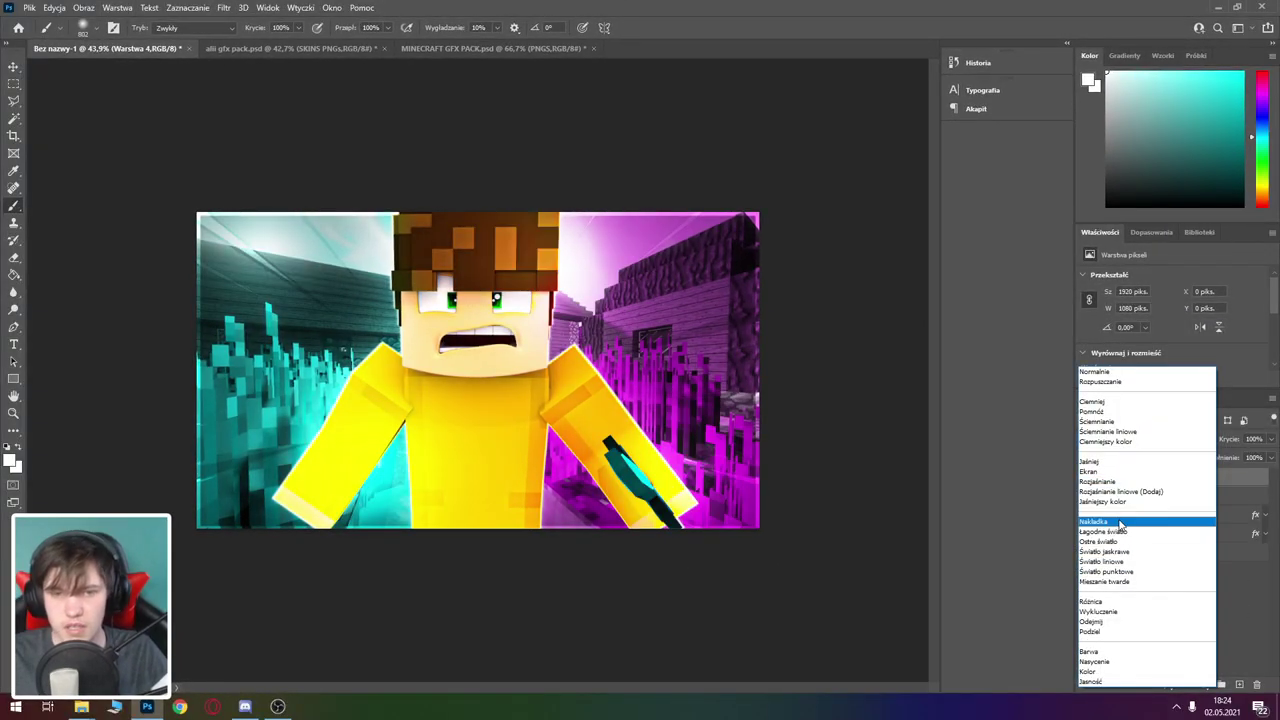
left_click(1110, 521)
Step: In the GFX pack, reveal the first Alii sunburst layer and move it above Warstwa 2
key("ctrl+Tab")
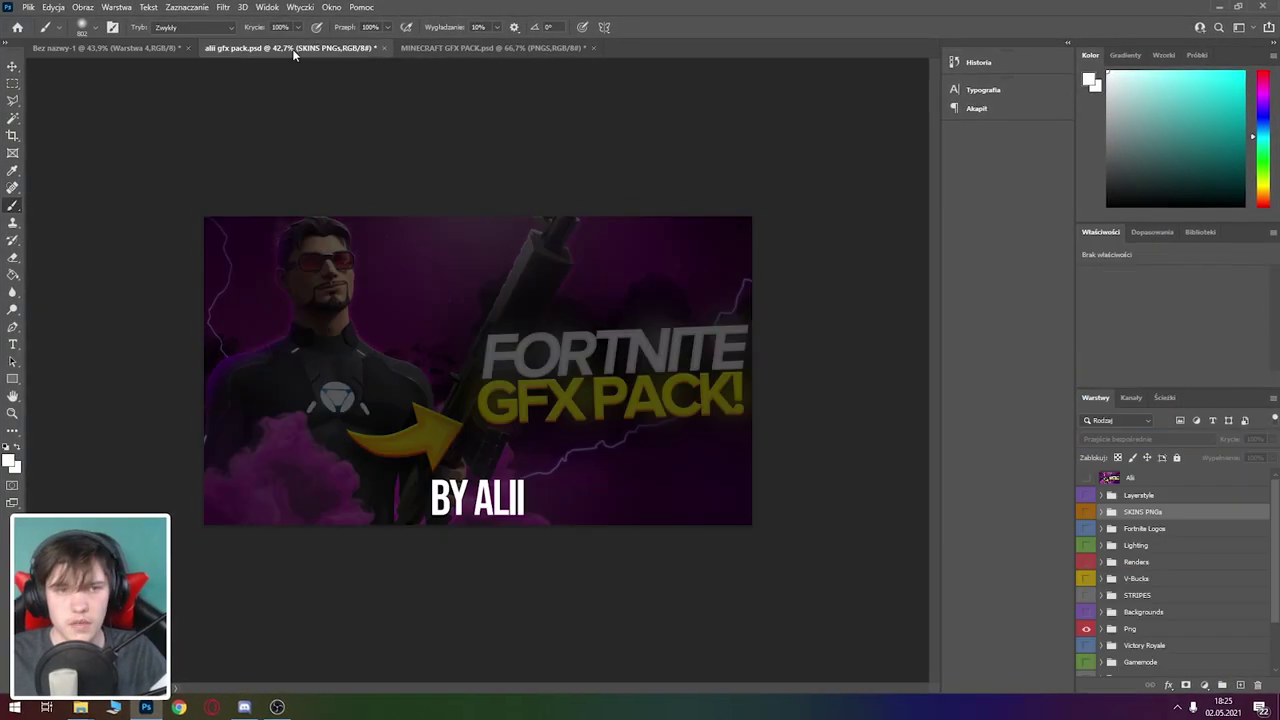
left_click(1103, 630)
left_click(1120, 608)
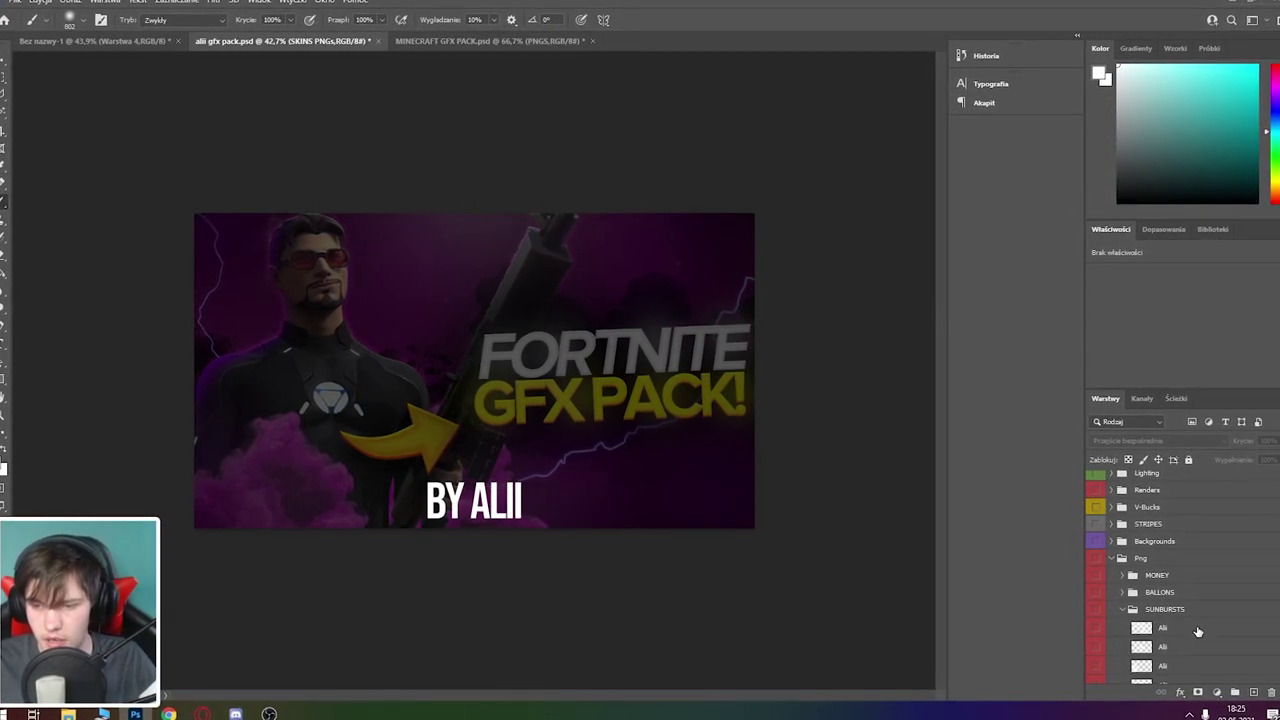
left_click(1088, 567)
left_click(1088, 567)
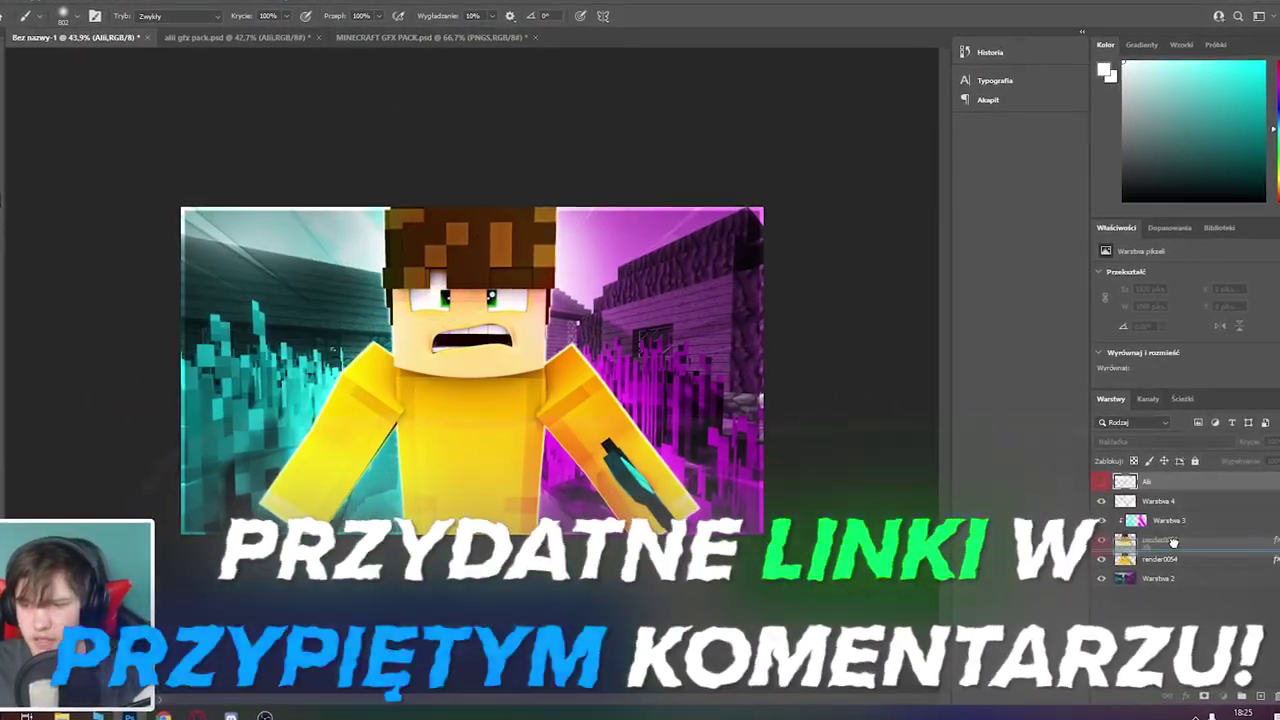
left_click_drag(1118, 480, 1118, 566)
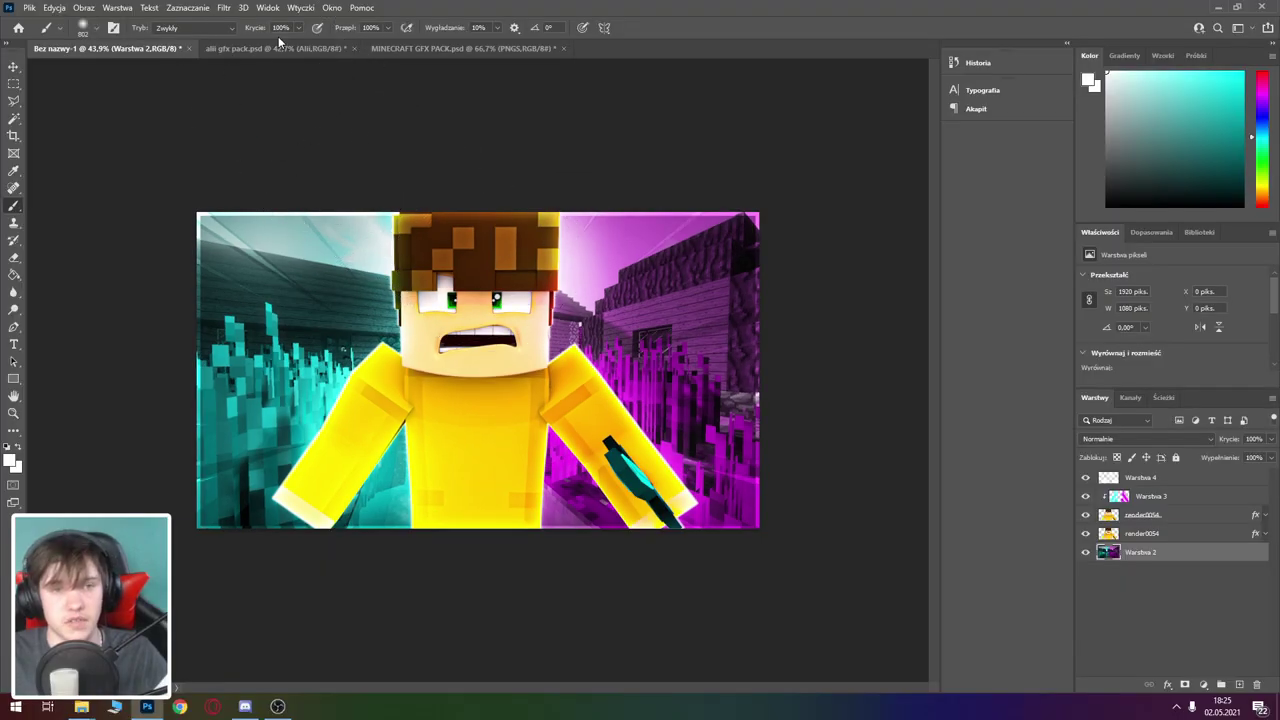
Step: Make the pack's Arrows group visible and select the Ali yellow arrow layer
left_click(278, 48)
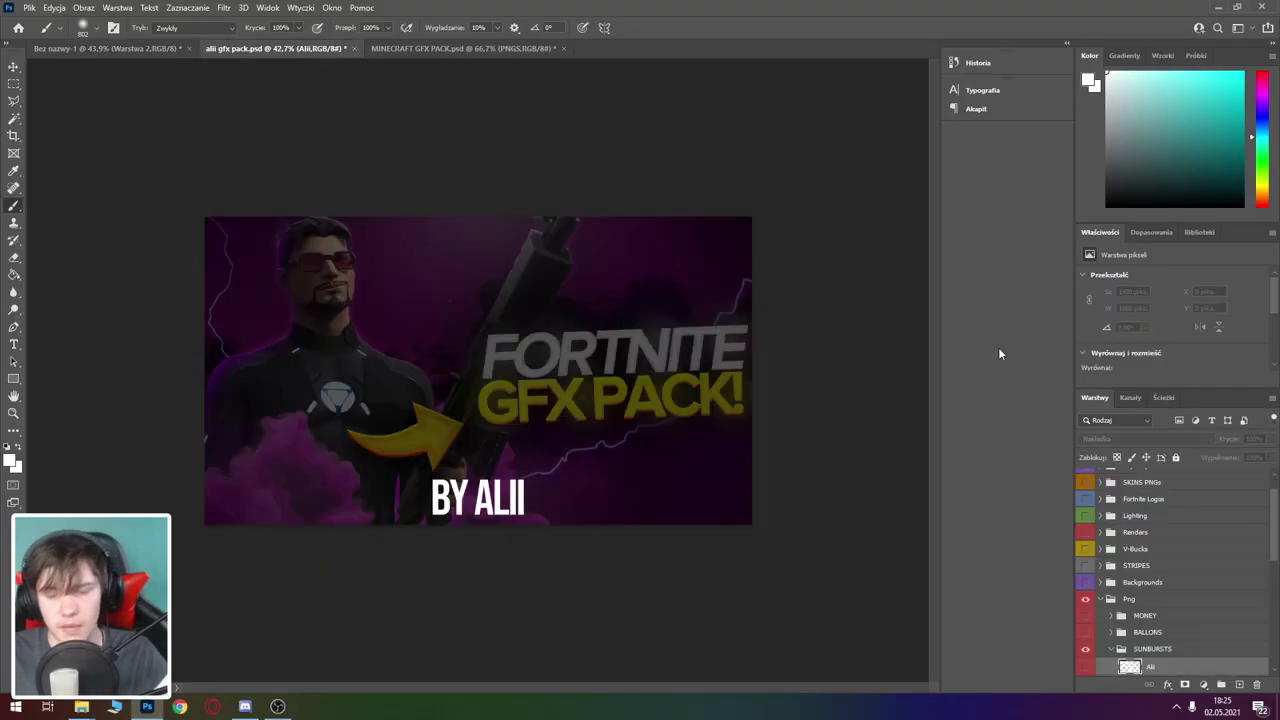
left_click(1117, 648)
left_click(1085, 648)
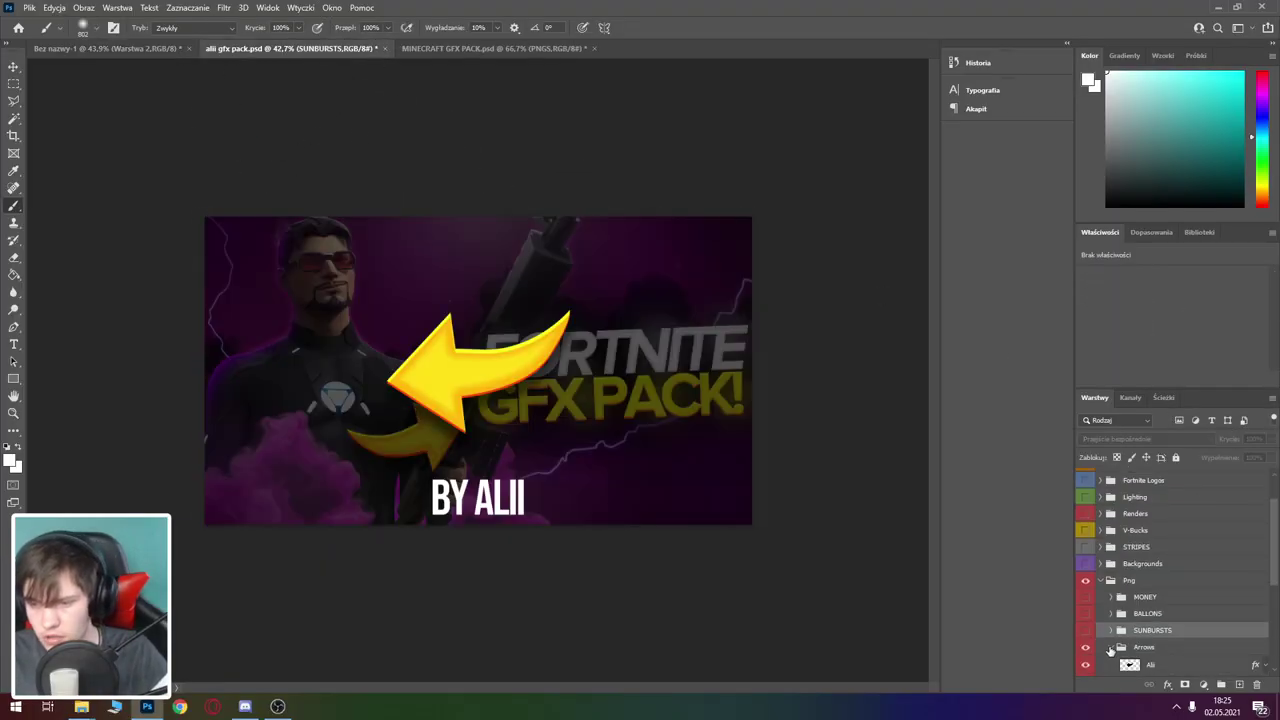
left_click(1110, 648)
scroll(1159, 613, "down", 2)
left_click(1159, 613)
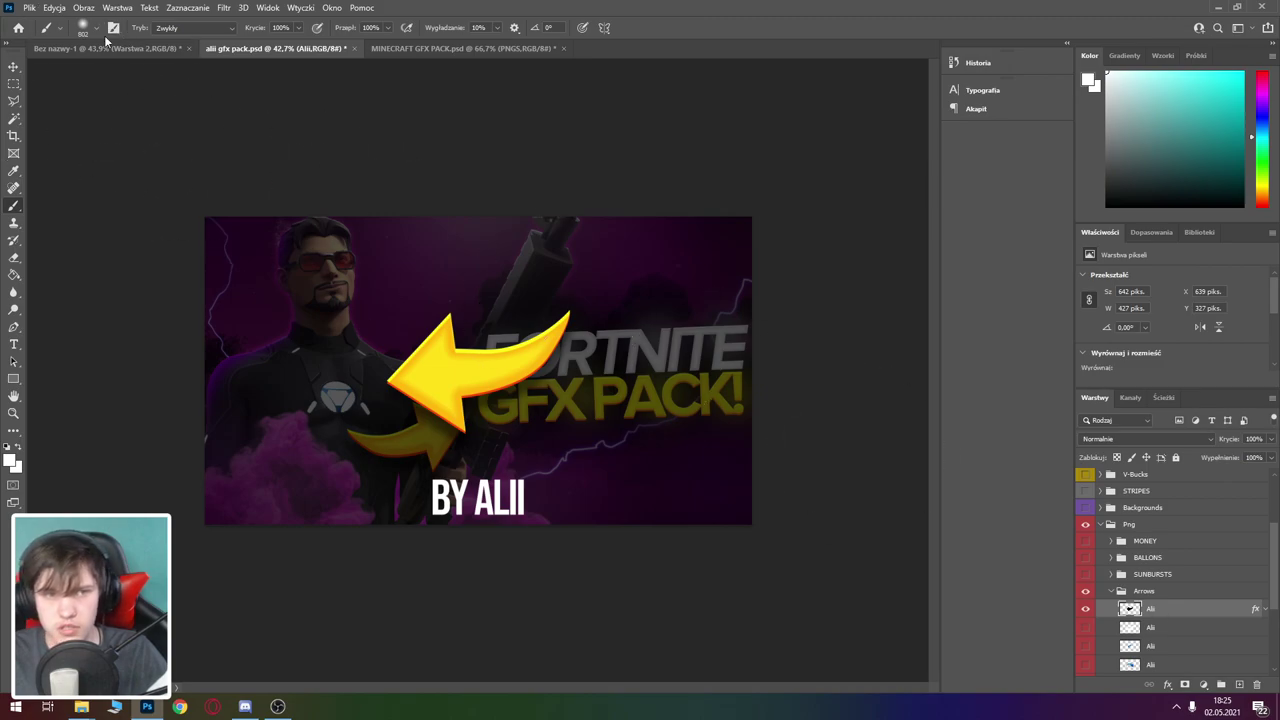
Step: Copy the yellow arrow into the thumbnail, enlarged and rotated in the upper right toward the character
left_click_drag(107, 40, 785, 315)
key("ctrl+t")
left_click_drag(596, 290, 580, 265)
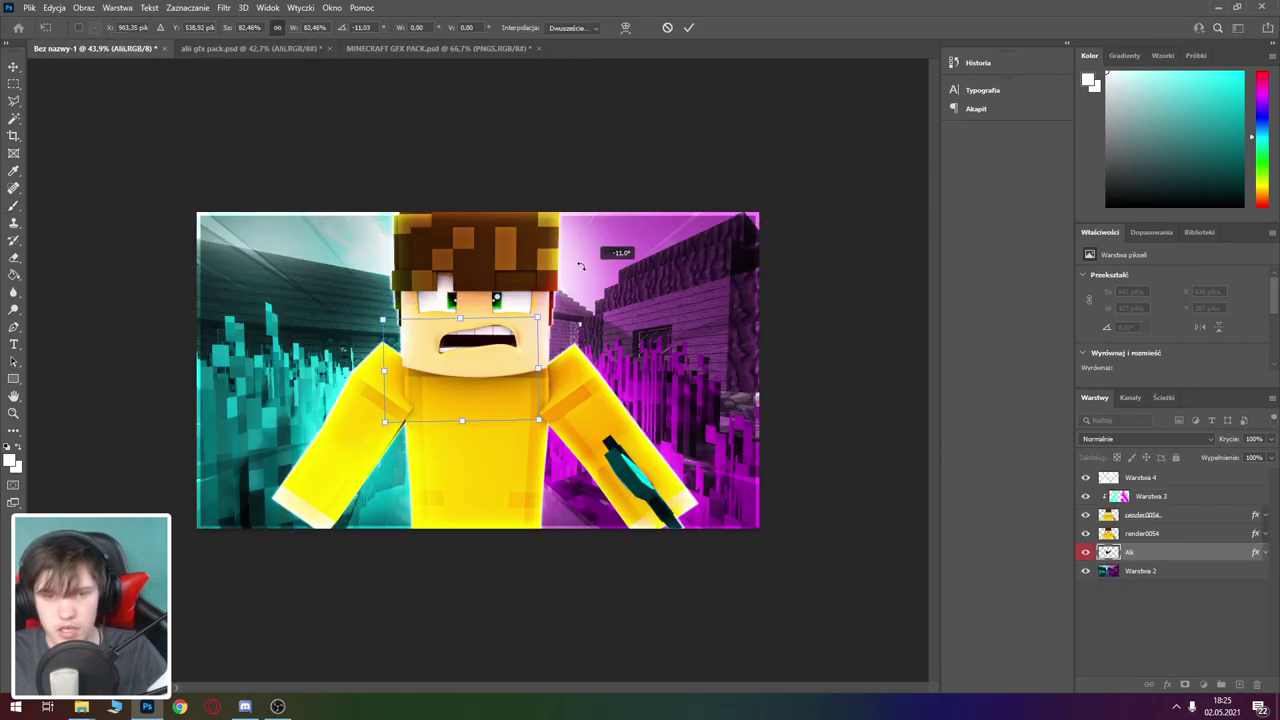
left_click_drag(508, 350, 683, 285)
left_click_drag(727, 226, 820, 206)
key("Return")
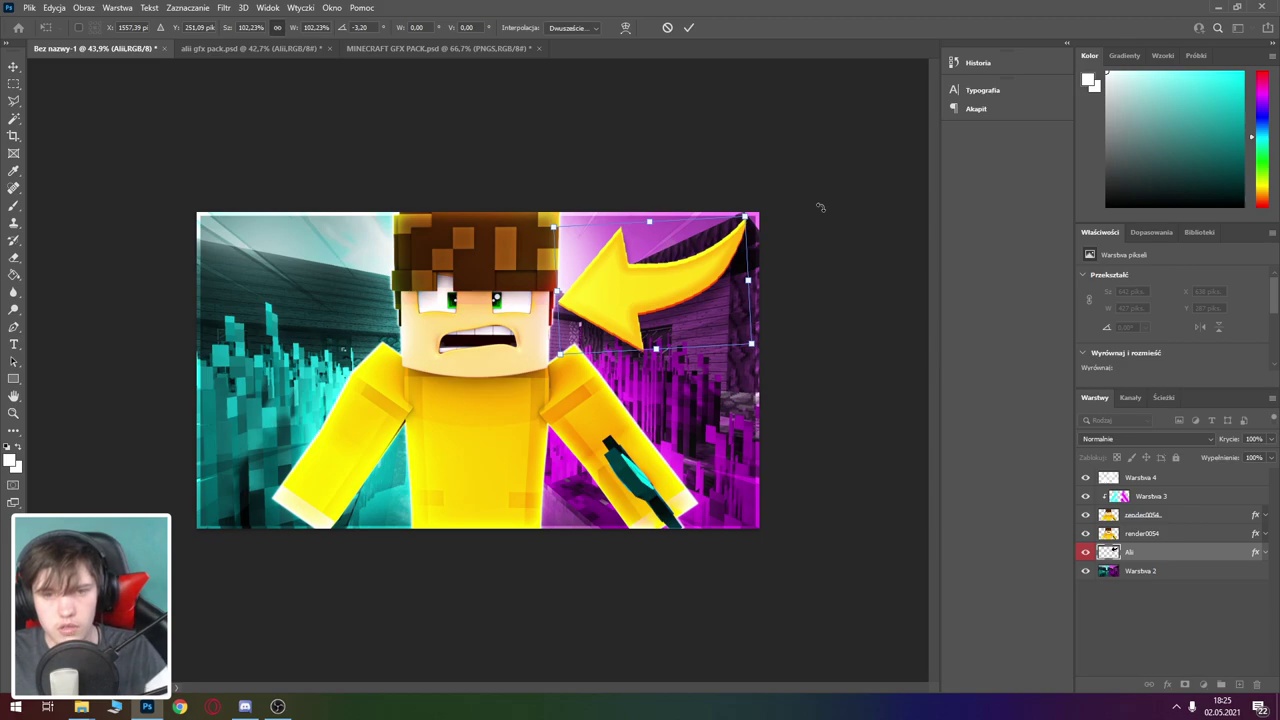
Step: Switch to the Move tool and scroll through the layers
key("b")
left_click(12, 68)
scroll(518, 362, "down", 3)
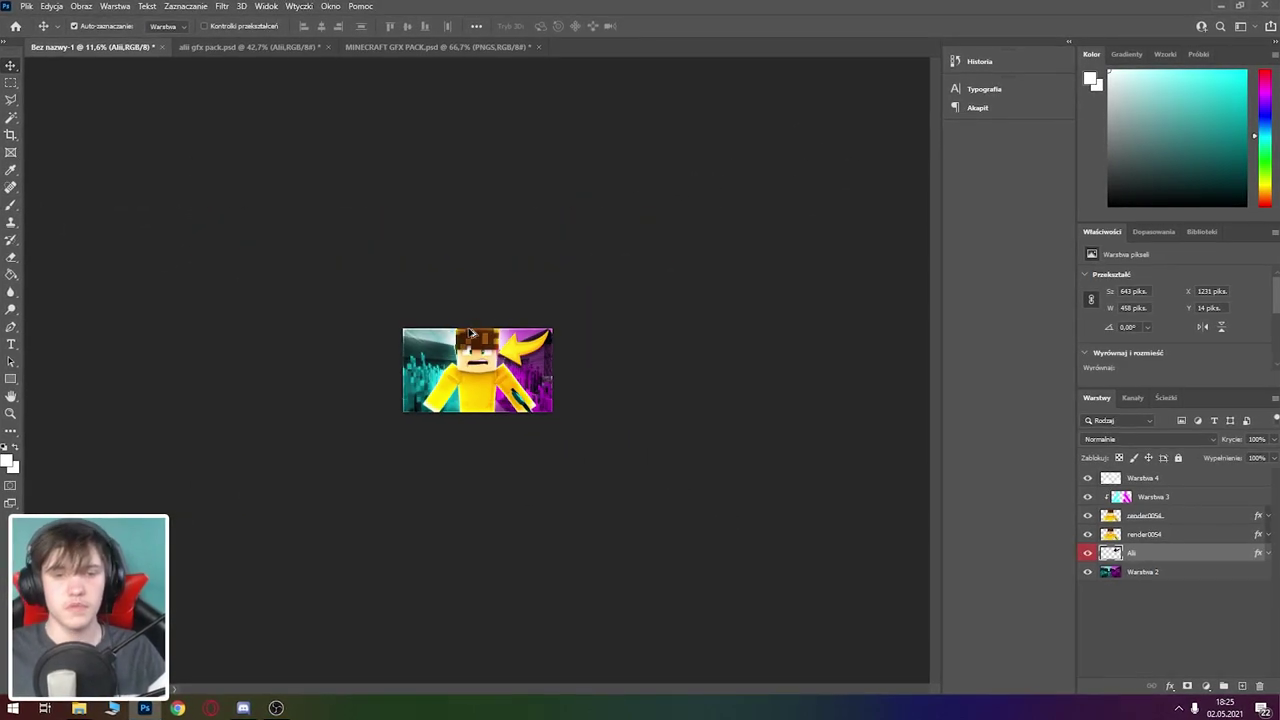
scroll(518, 362, "up", 1)
scroll(518, 362, "down", 1)
scroll(518, 362, "down", 1)
scroll(518, 362, "down", 1)
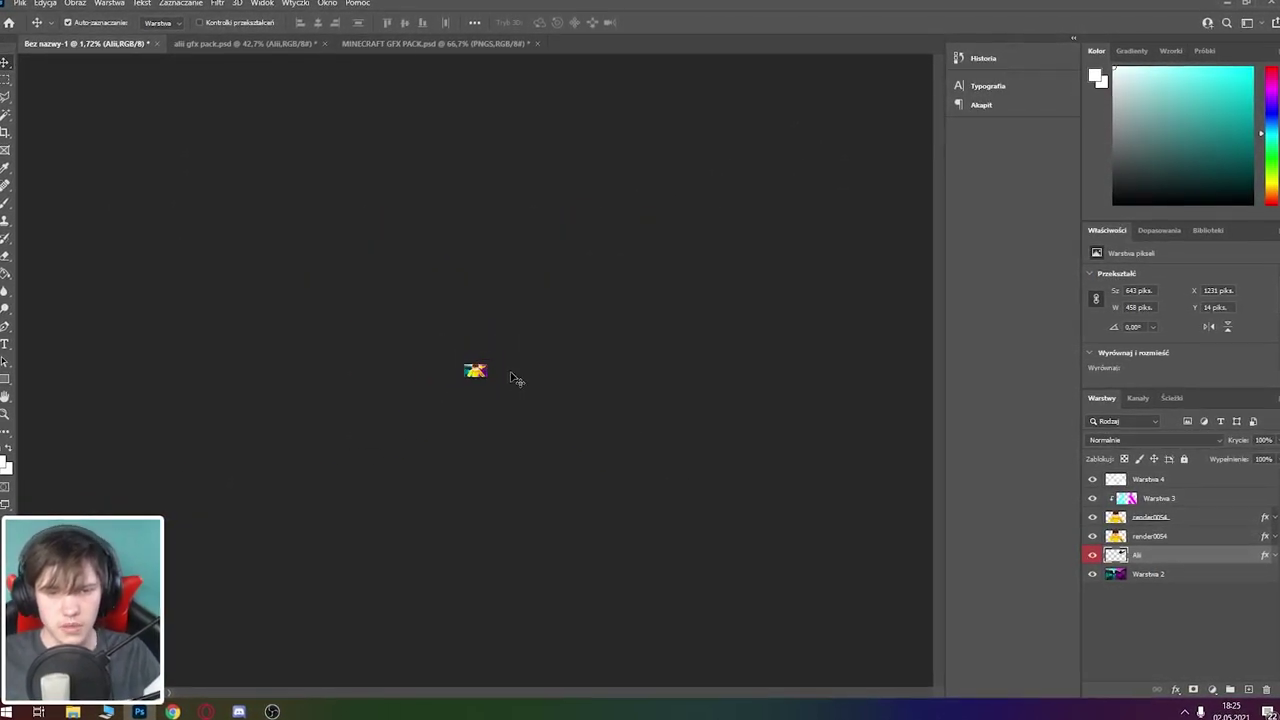
scroll(516, 366, "up", 1)
scroll(512, 373, "up", 1)
scroll(510, 375, "up", 2)
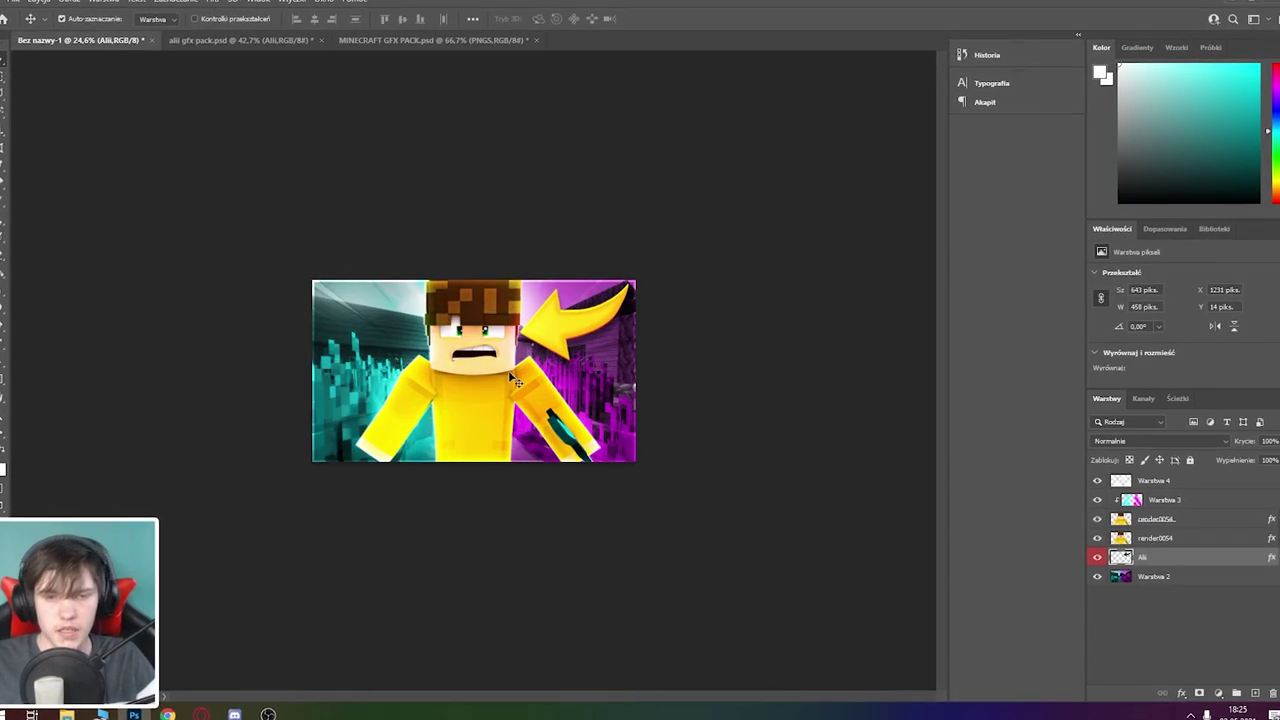
scroll(510, 375, "up", 3)
scroll(510, 376, "down", 1)
scroll(510, 376, "up", 2)
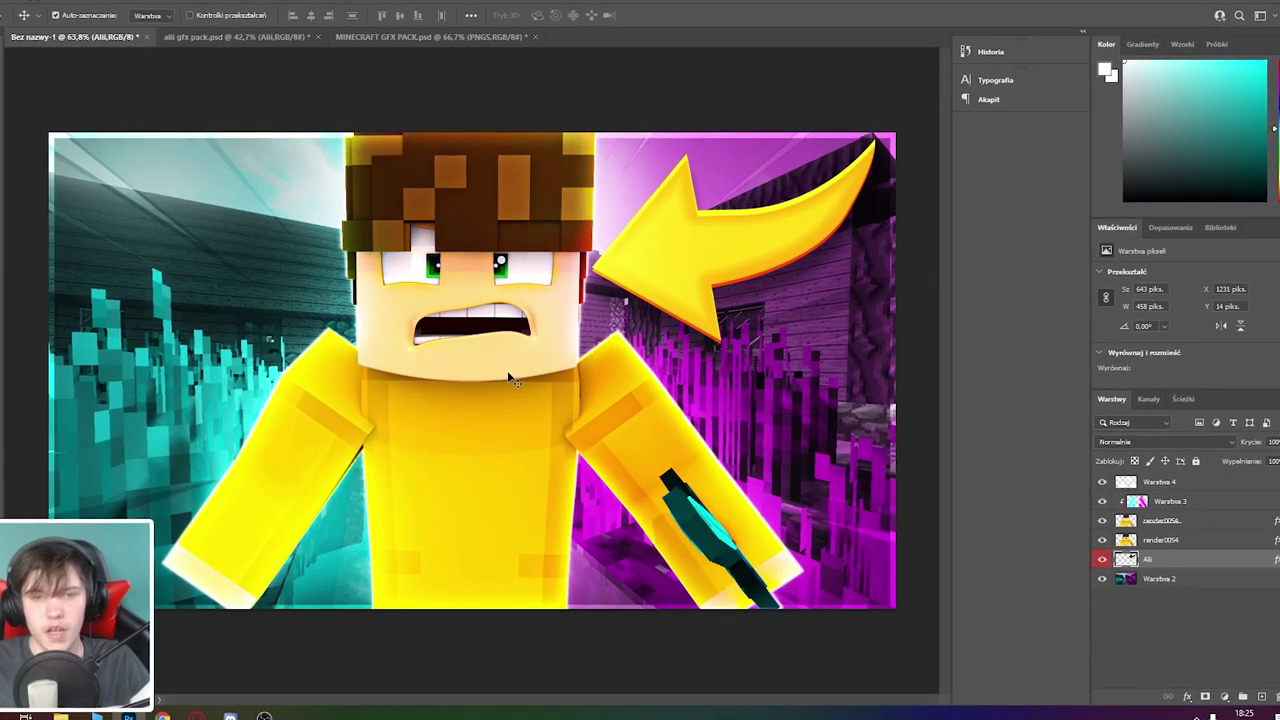
scroll(510, 377, "down", 3)
scroll(508, 379, "up", 1)
Step: In the GFX pack, hide the yellow arrow, show the styled TEXT group, and retype the white sample as 'STAŁO SIĘ'
left_click(232, 37)
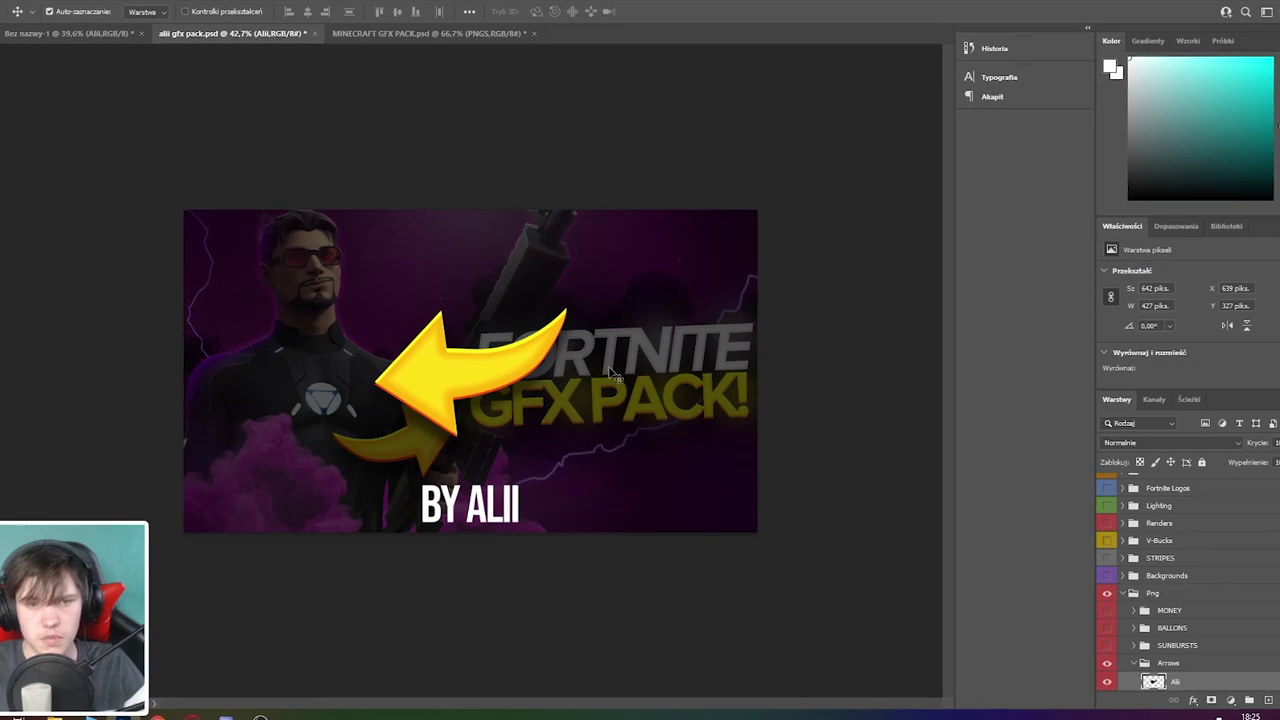
left_click(1087, 585)
left_click(1100, 583)
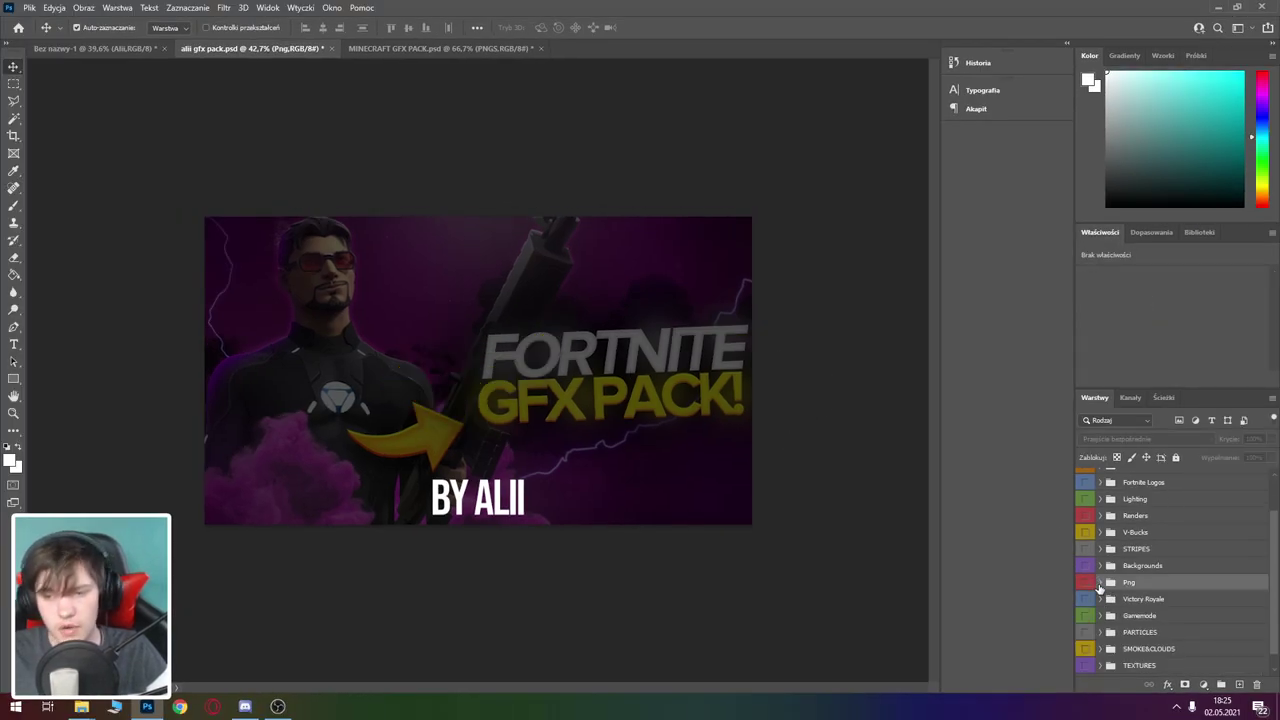
left_click(1085, 495)
left_click(1107, 498)
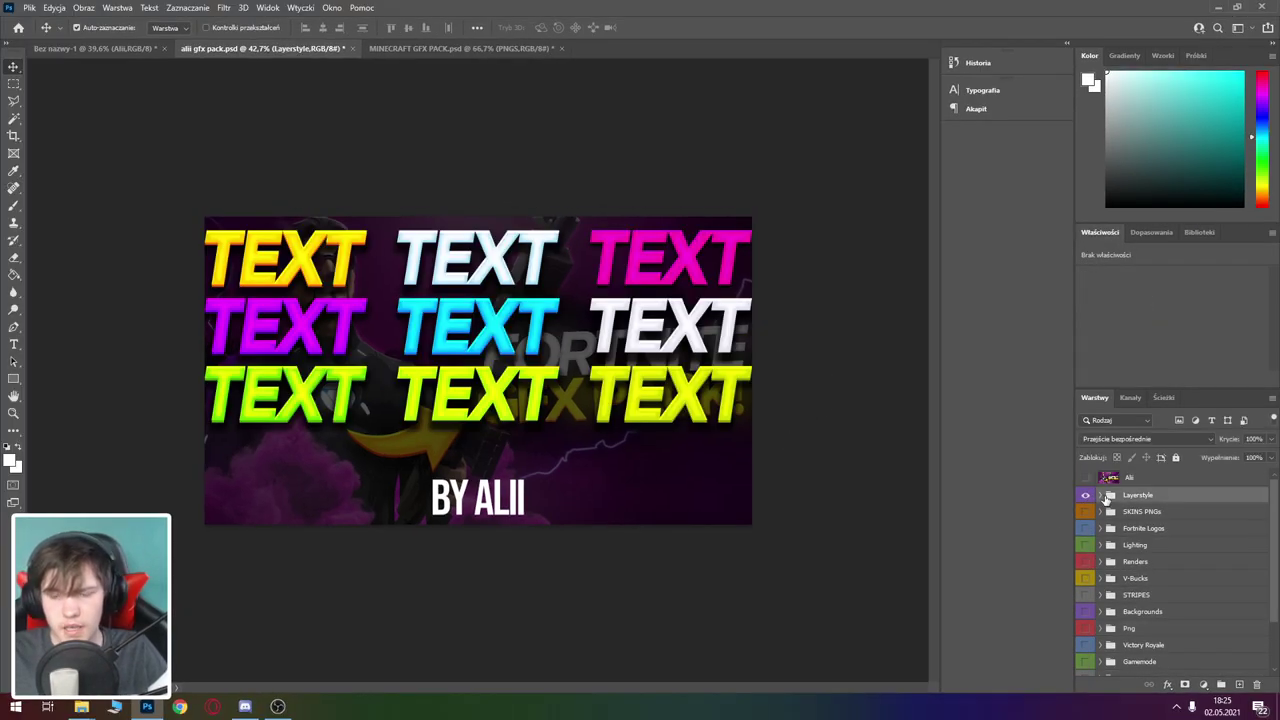
left_click(1101, 496)
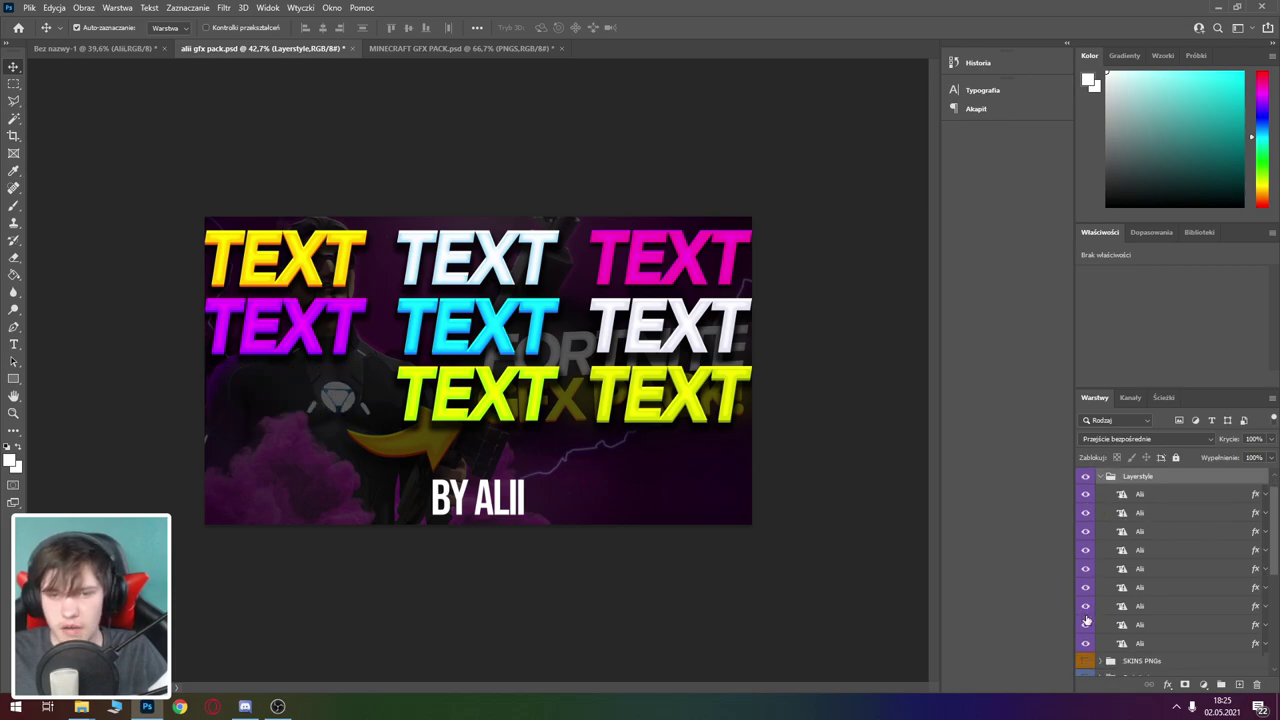
double_click(1122, 587)
type("STAŁO S")
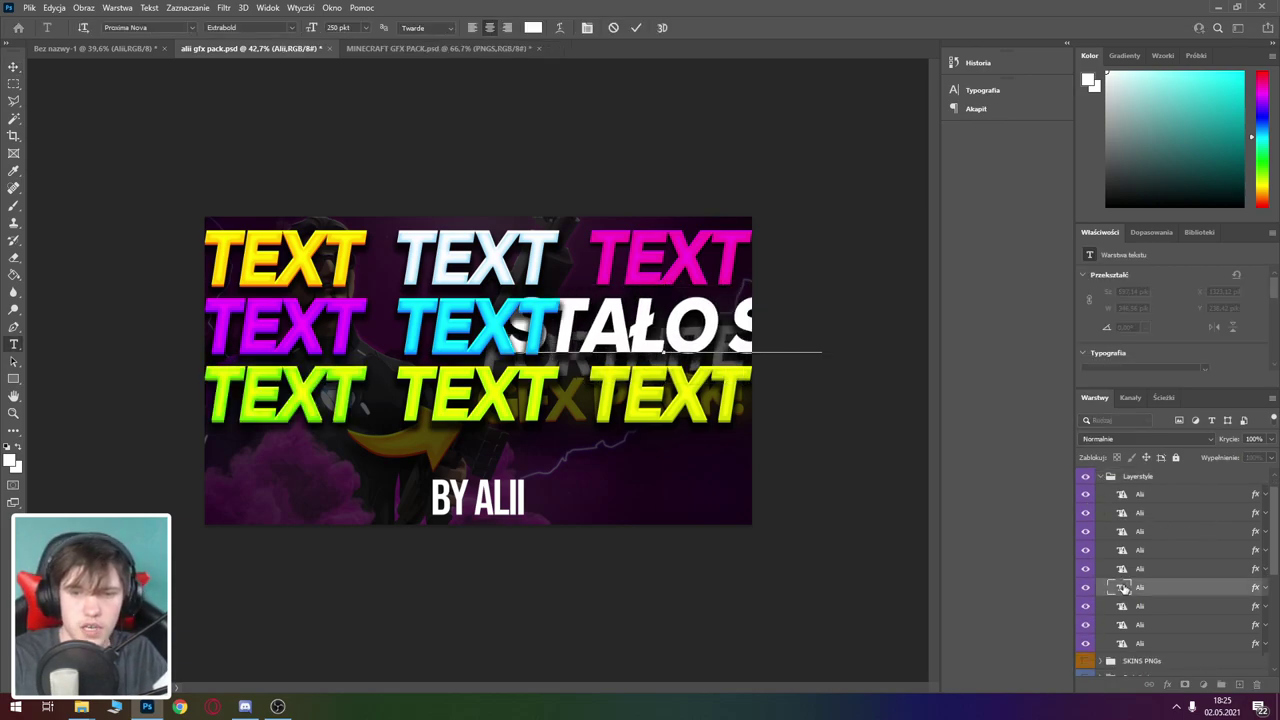
type("IĘ")
key("ctrl+Return")
Step: Bring the caption into the thumbnail as the top layer, scaled down at the lower left
left_click(95, 48)
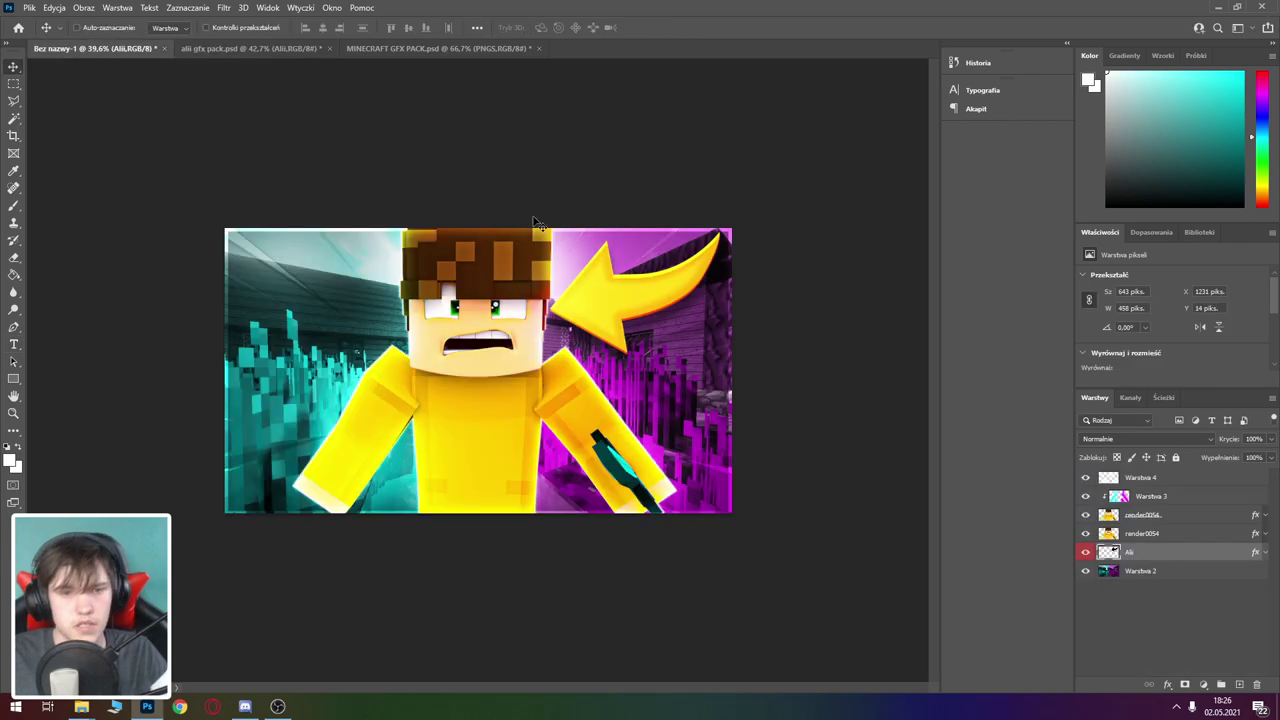
left_click_drag(1130, 549, 1146, 478)
key("ctrl+t")
mouse_move(660, 318)
left_mouse_down()
mouse_move(499, 376)
mouse_move(474, 463)
left_mouse_up()
key("Return")
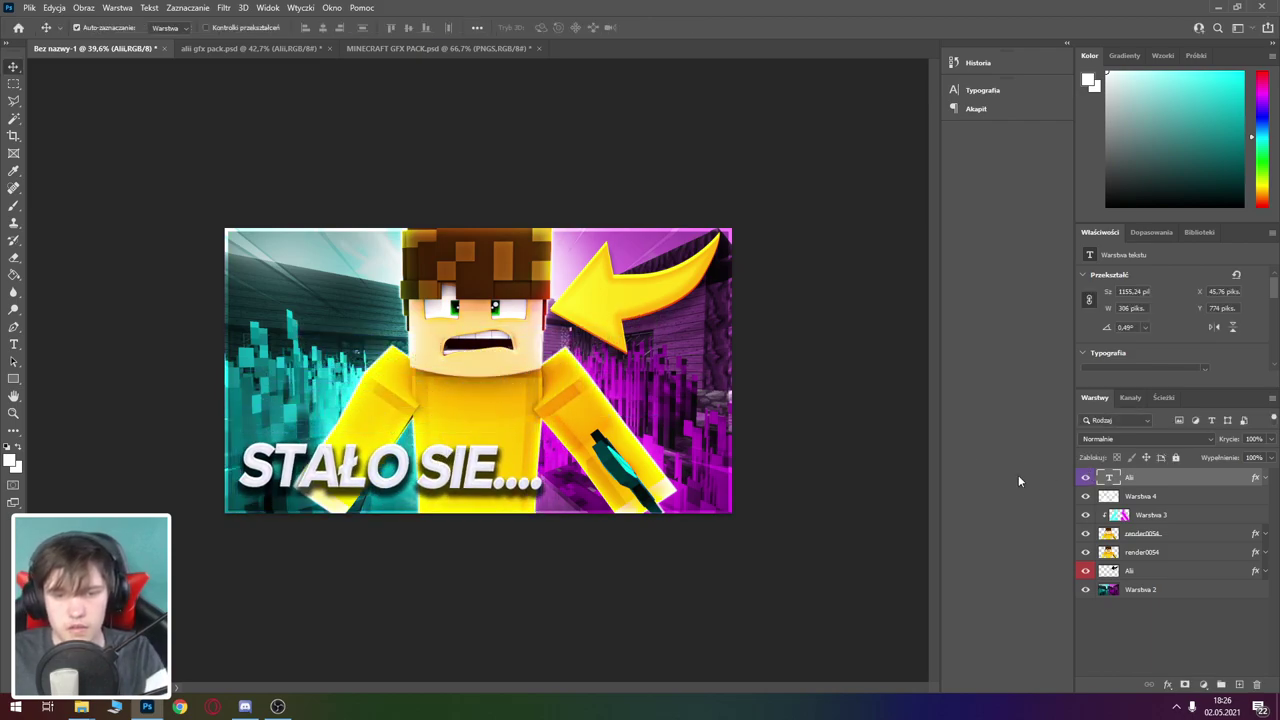
Step: Rework the caption's drop shadow, setting distance to 8 px and adjusting spread and size
double_click(1192, 485)
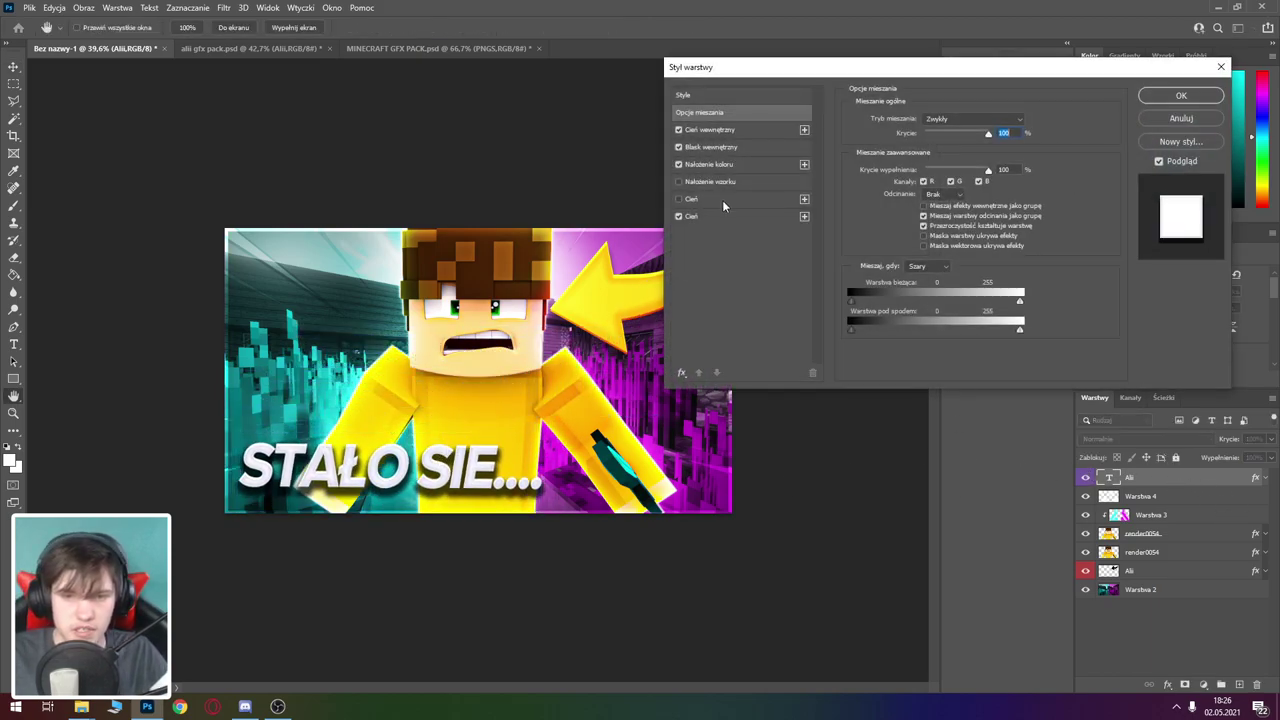
left_click(700, 217)
mouse_move(1053, 125)
left_mouse_down()
mouse_move(1042, 122)
mouse_move(1055, 157)
left_mouse_up()
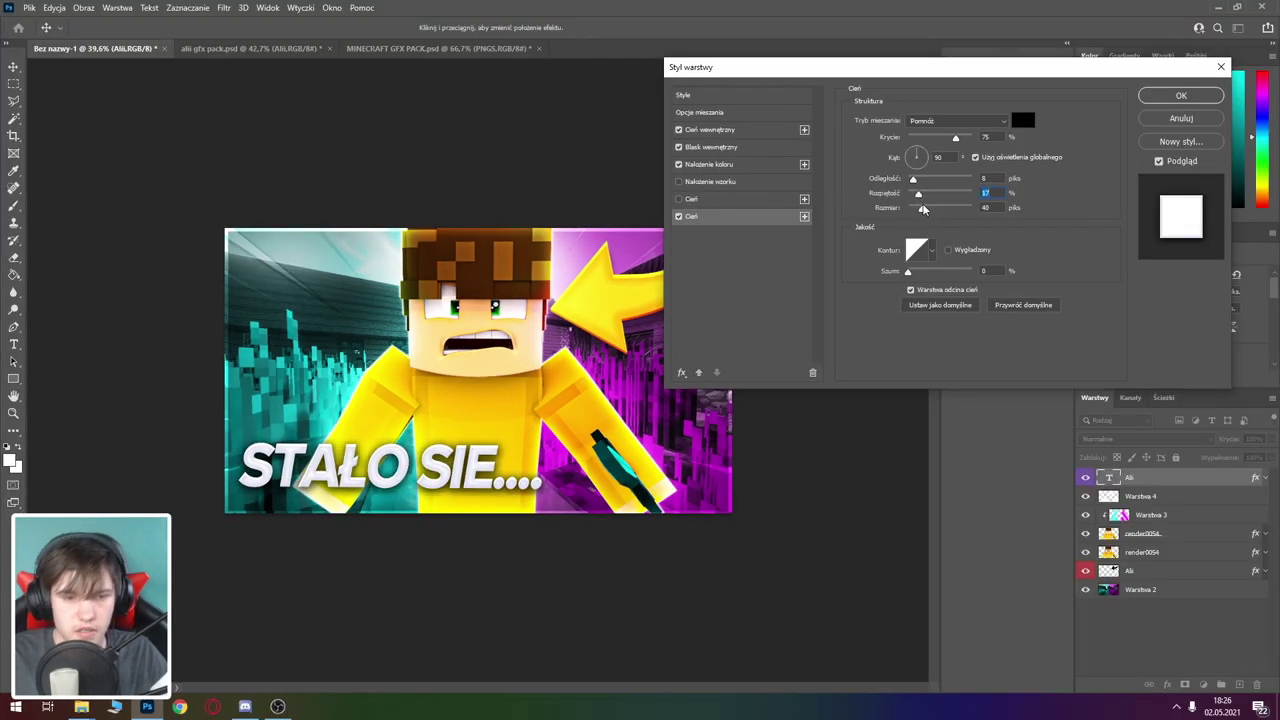
left_click(1181, 95)
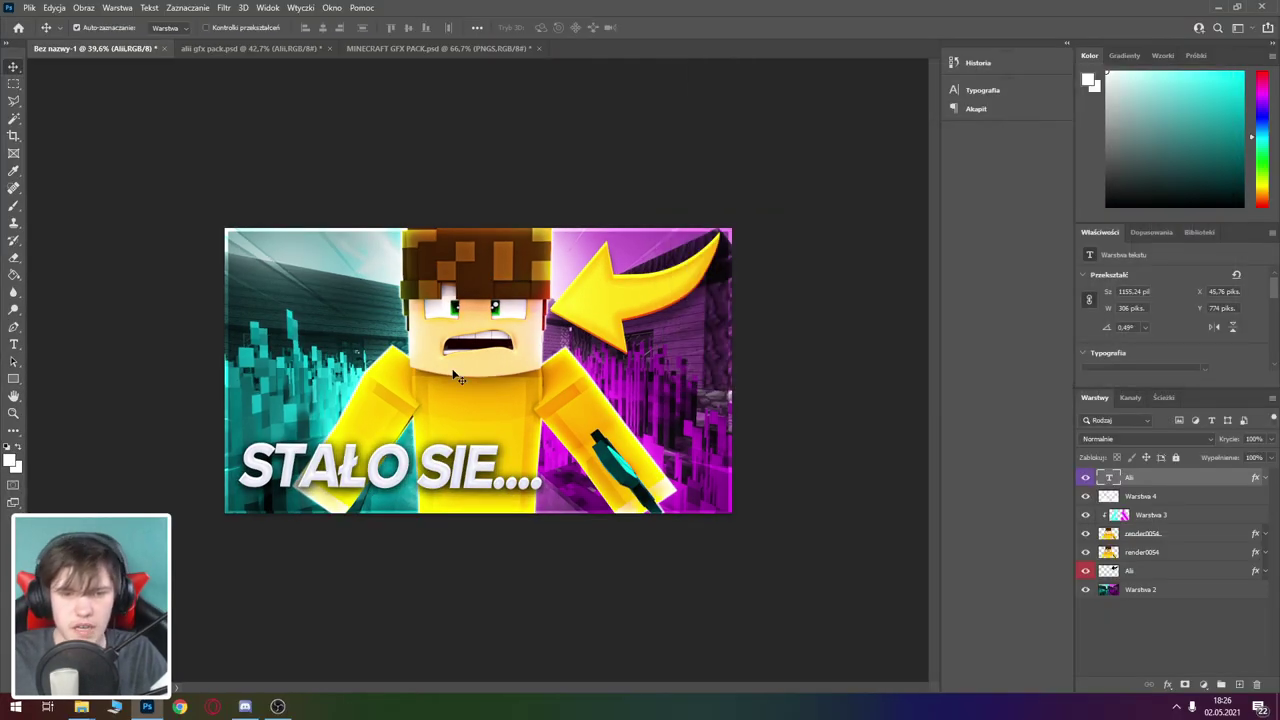
Step: Shrink the caption, keep it in the lower left, and tilt it about 2.55°
key("ctrl+t")
left_click_drag(538, 432, 490, 455)
mouse_move(400, 485)
left_mouse_down()
mouse_move(424, 369)
mouse_move(410, 470)
left_mouse_up()
mouse_move(500, 445)
left_mouse_down()
mouse_move(532, 435)
mouse_move(446, 469)
left_mouse_up()
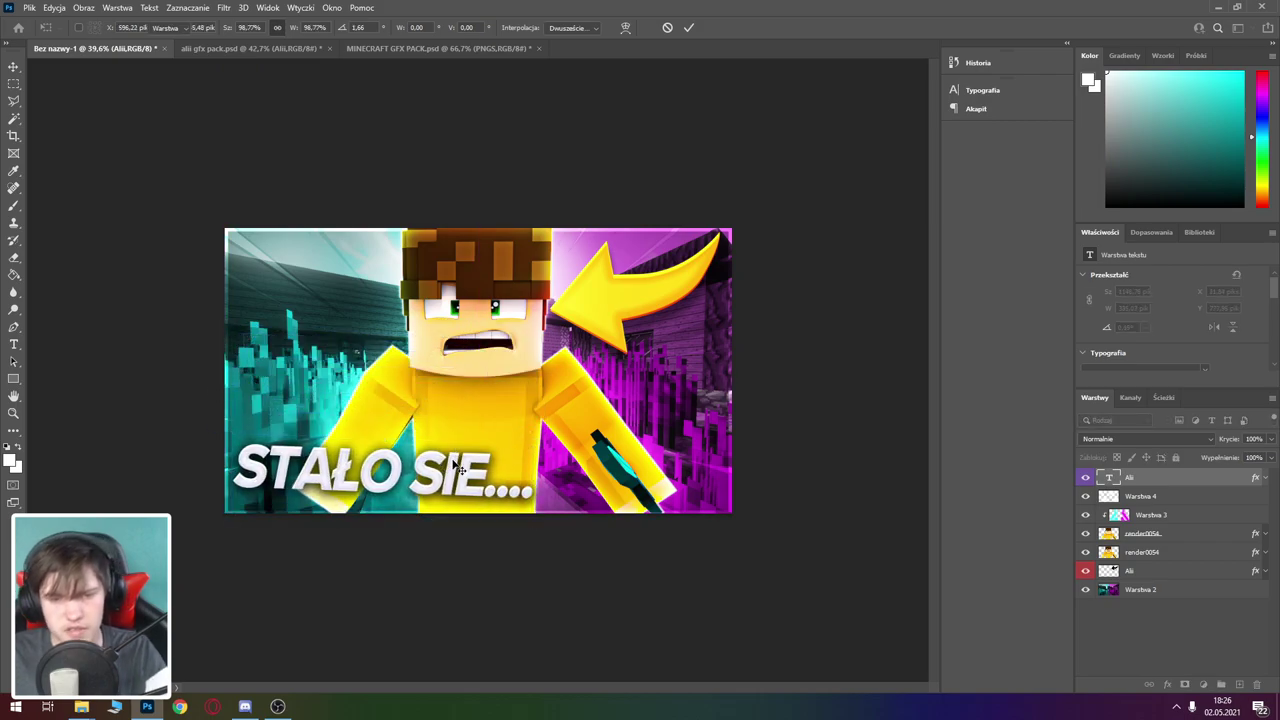
key("Return")
scroll(515, 445, "down", 3)
scroll(515, 445, "up", 3)
scroll(515, 445, "up", 2)
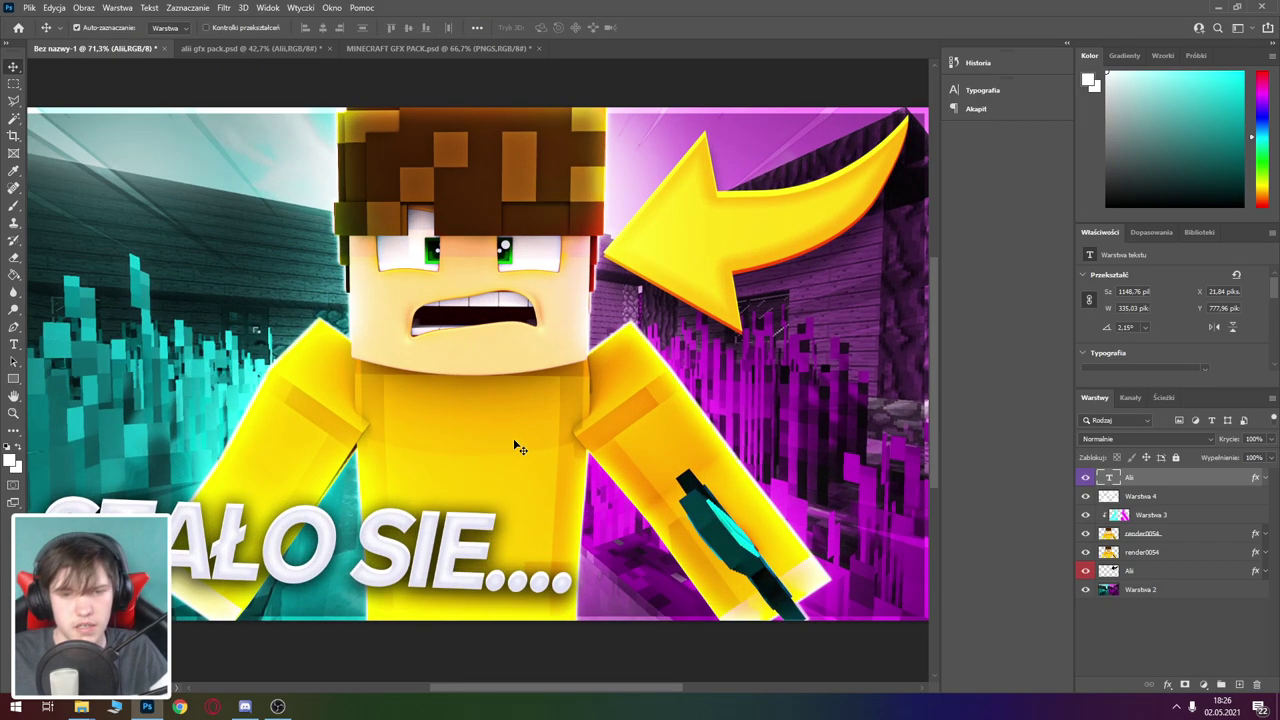
scroll(518, 448, "down", 3)
scroll(667, 451, "down", 3)
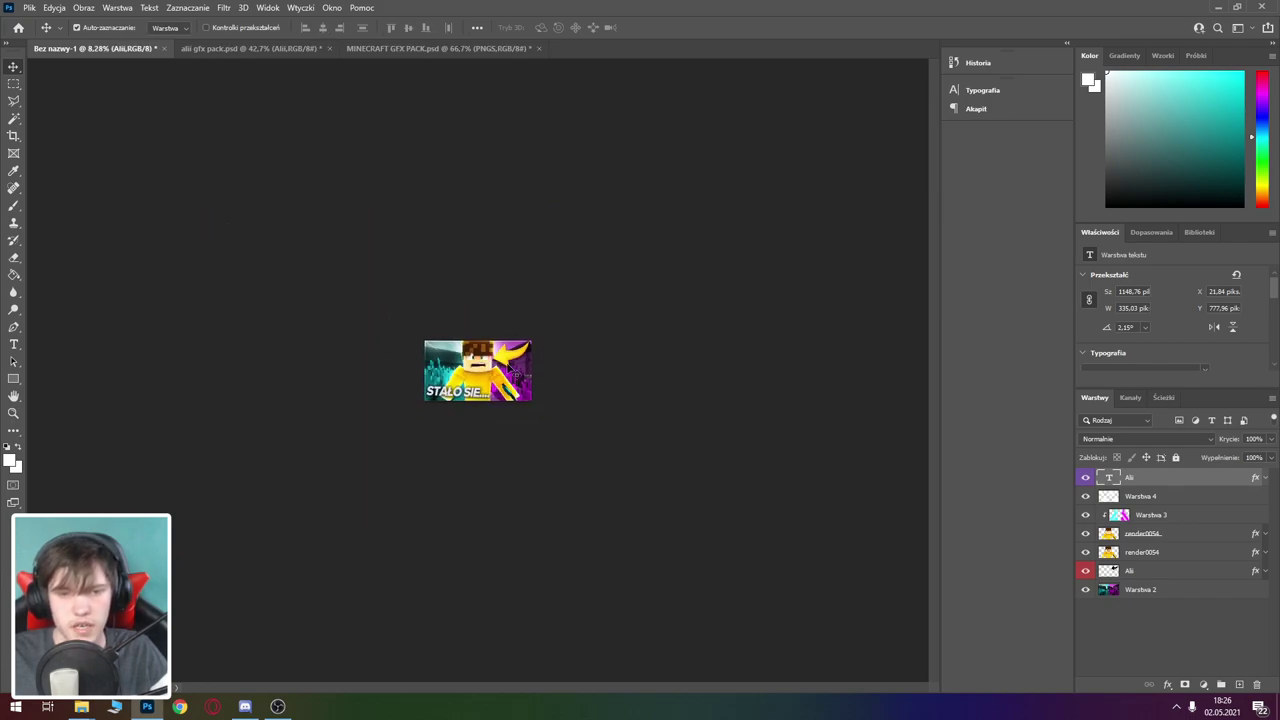
scroll(508, 367, "up", 5)
scroll(480, 355, "down", 1)
scroll(460, 345, "down", 2)
scroll(445, 340, "up", 2)
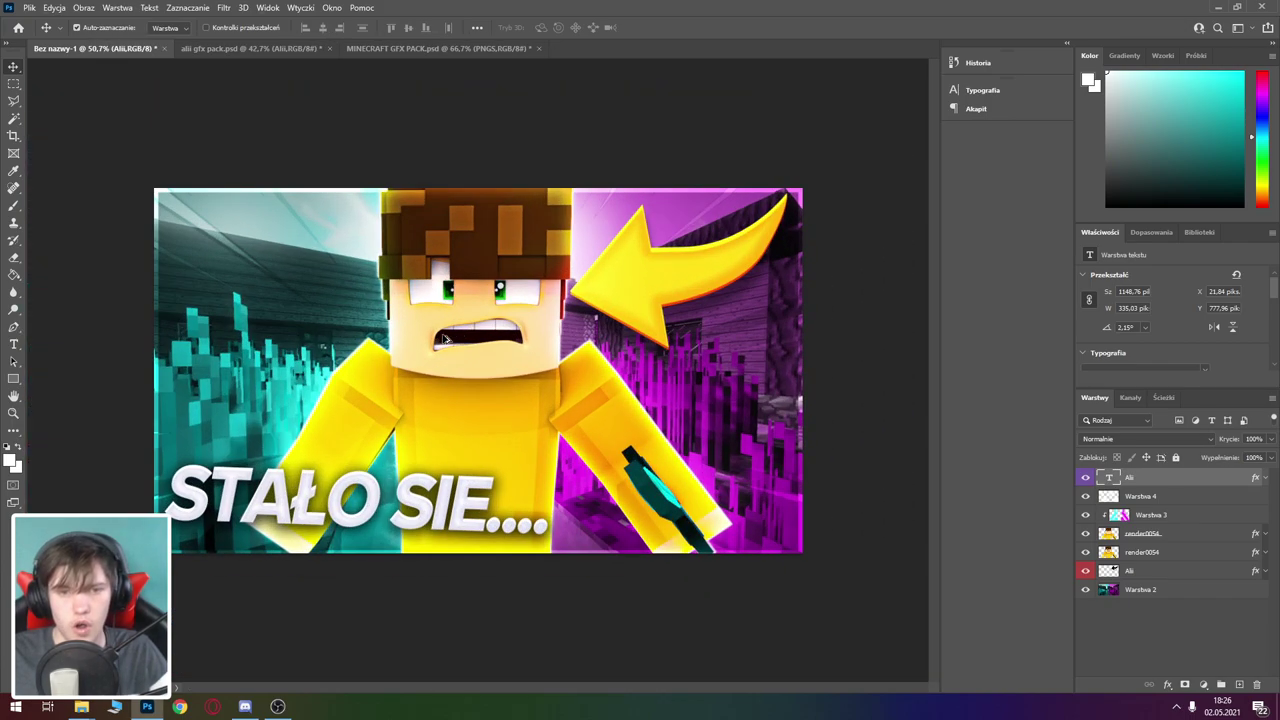
scroll(445, 340, "up", 5)
scroll(443, 294, "up", 3)
scroll(440, 269, "up", 3)
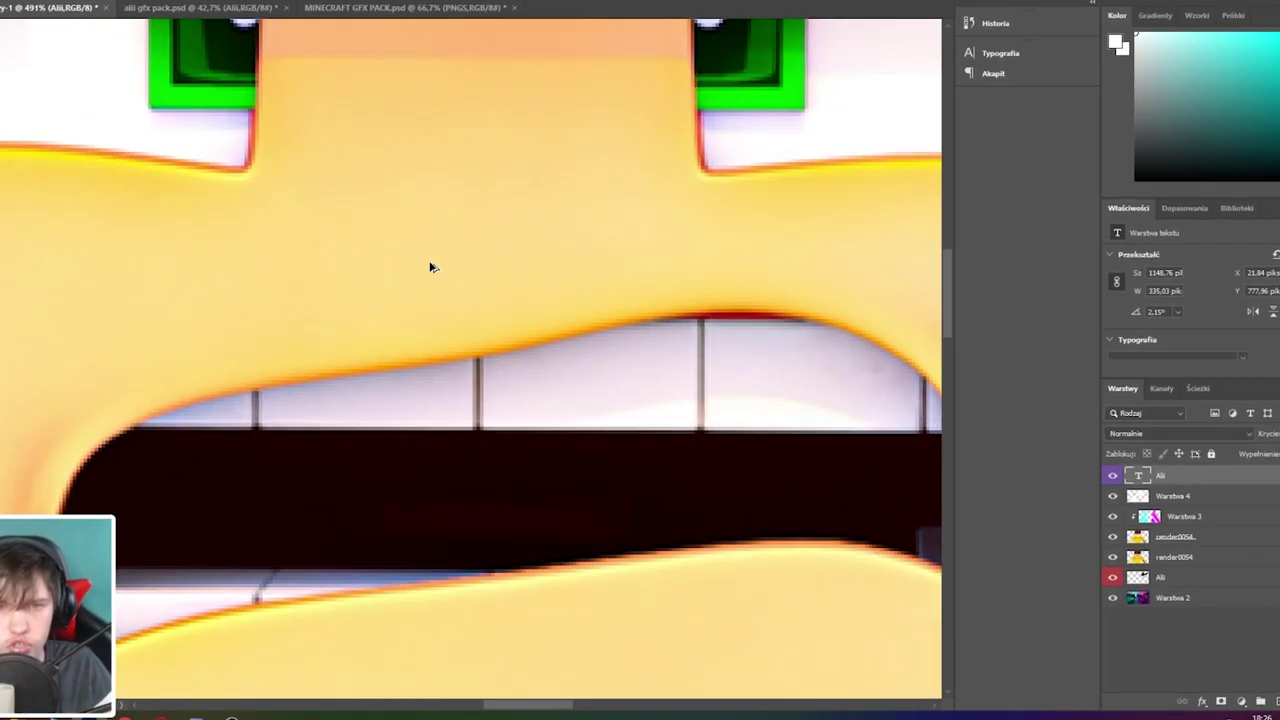
scroll(432, 267, "down", 4)
scroll(420, 271, "down", 2)
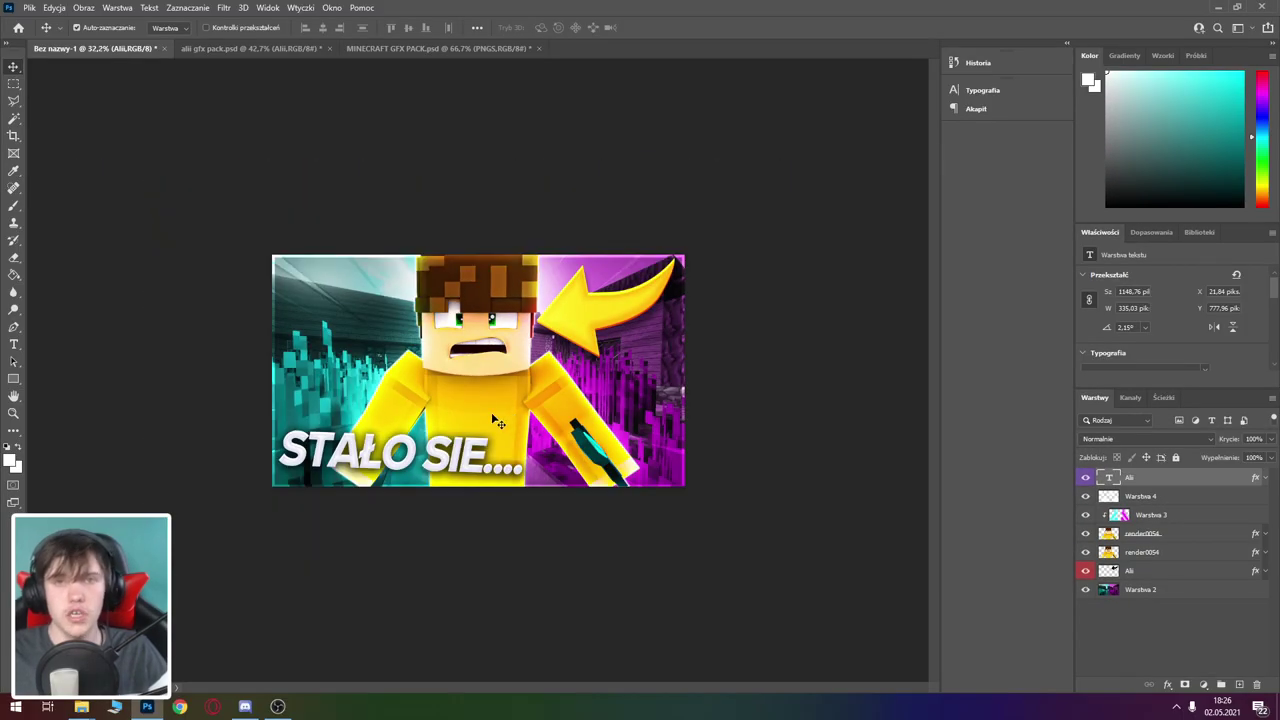
scroll(491, 412, "up", 3)
scroll(491, 412, "down", 2)
scroll(491, 420, "up", 3)
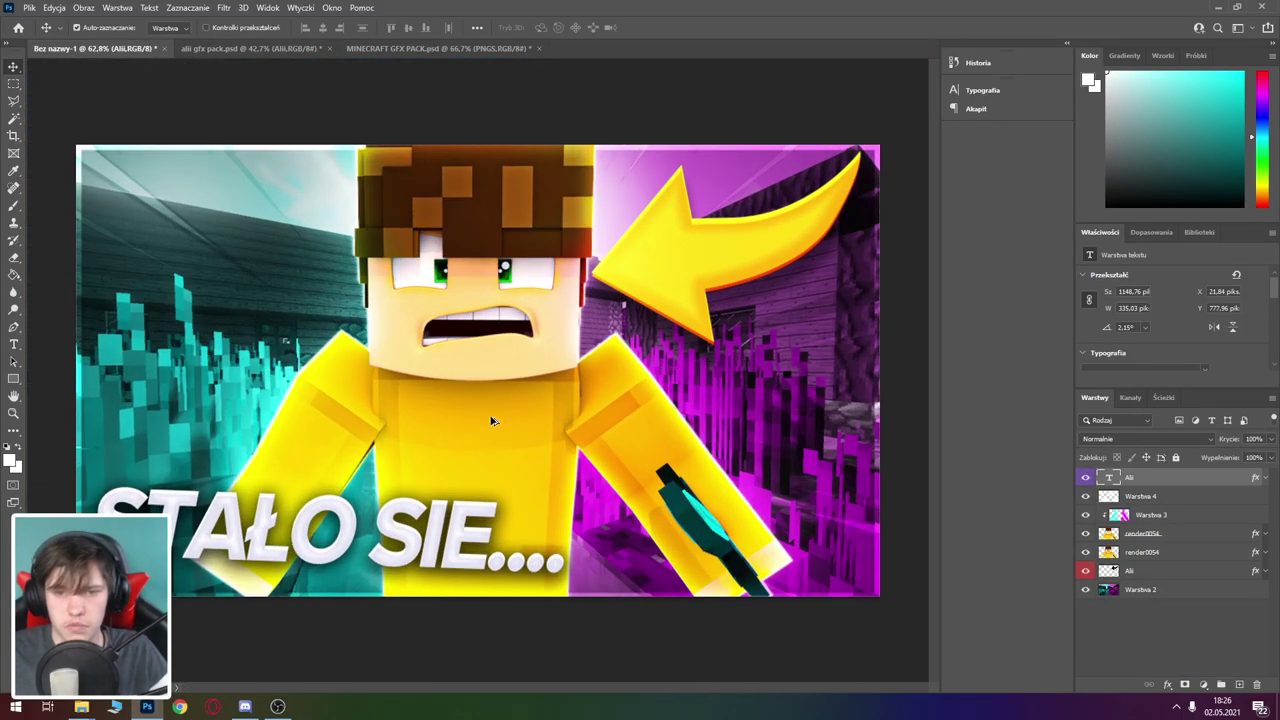
scroll(491, 420, "down", 3)
scroll(492, 422, "up", 4)
scroll(491, 420, "down", 3)
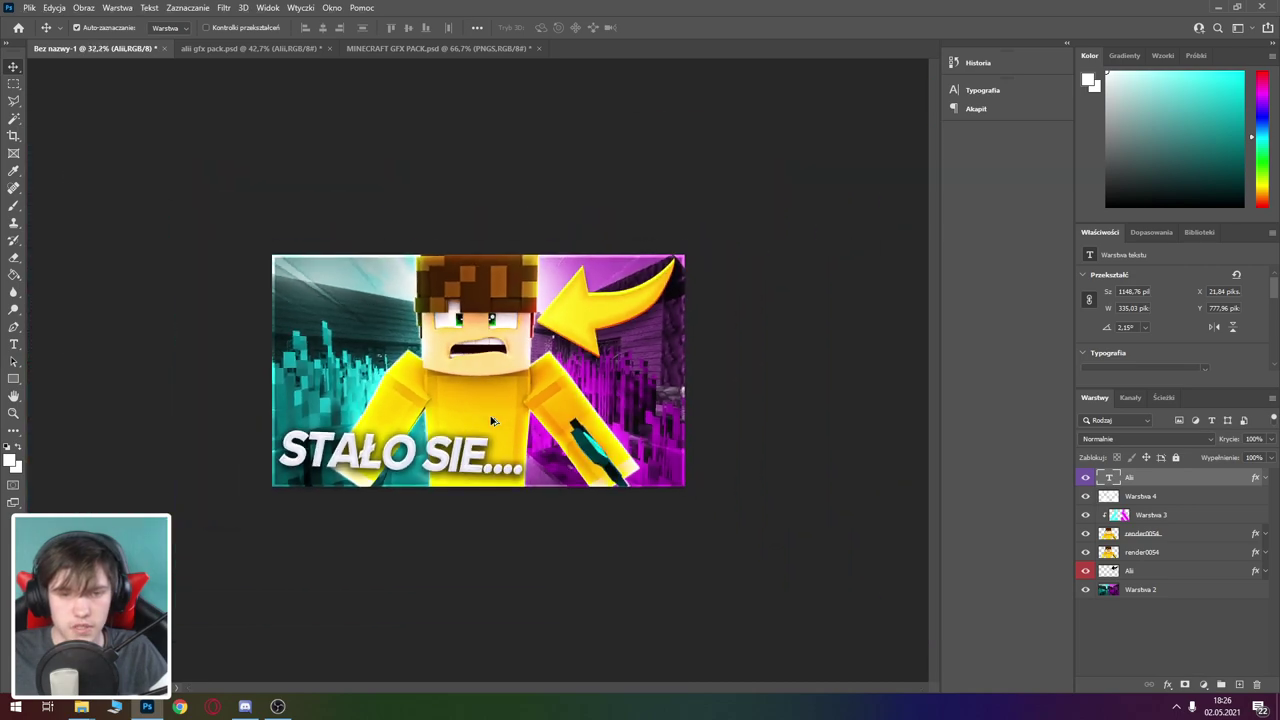
scroll(491, 420, "down", 2)
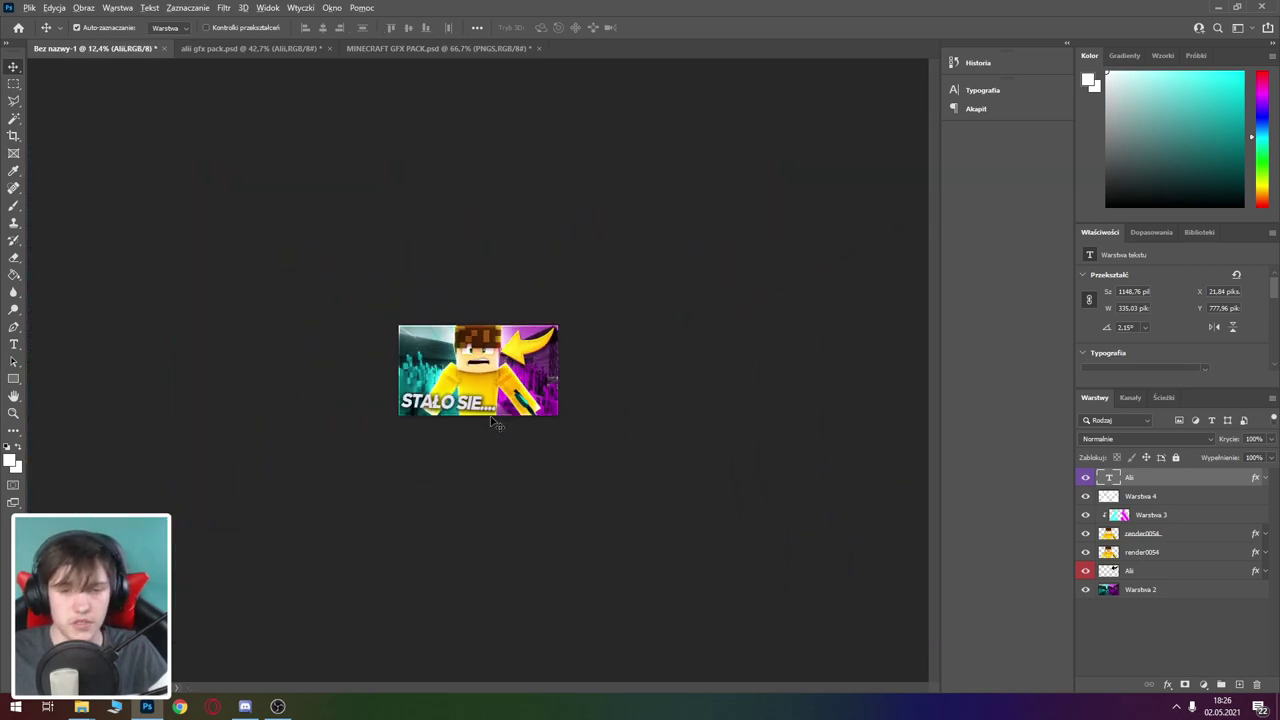
scroll(492, 423, "up", 3)
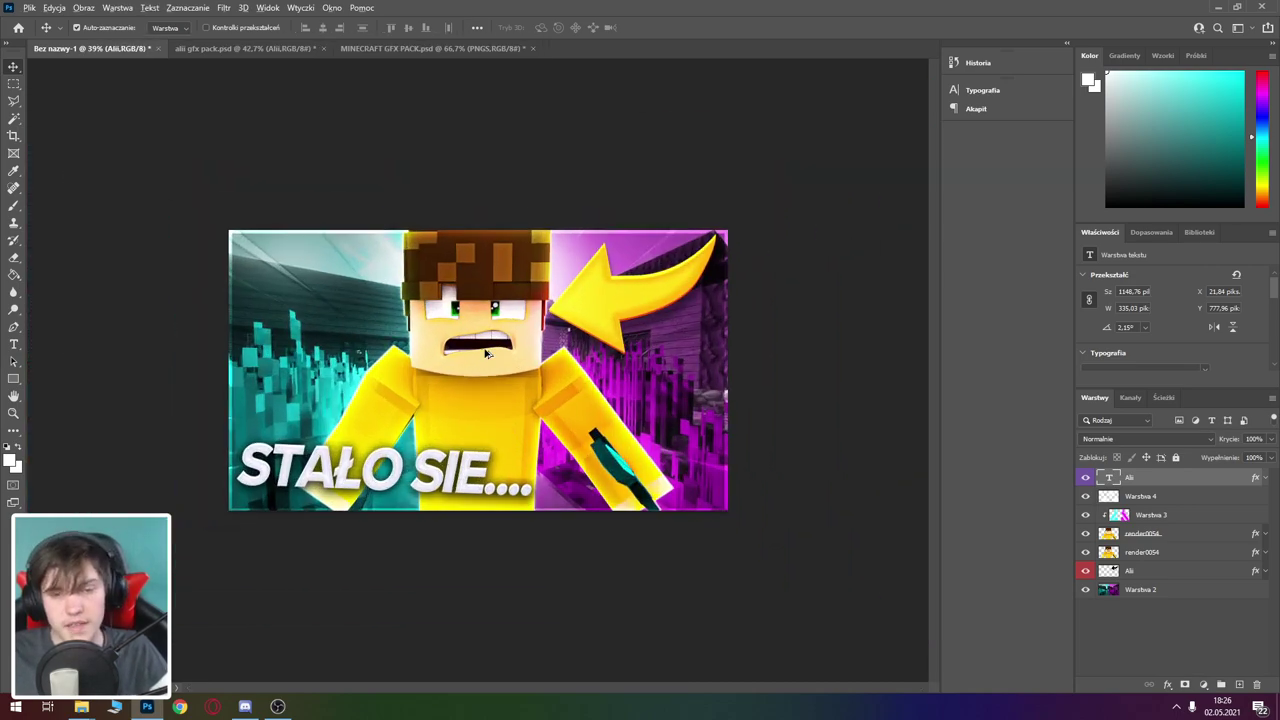
scroll(488, 352, "up", 2)
scroll(488, 352, "up", 1)
scroll(488, 352, "down", 2)
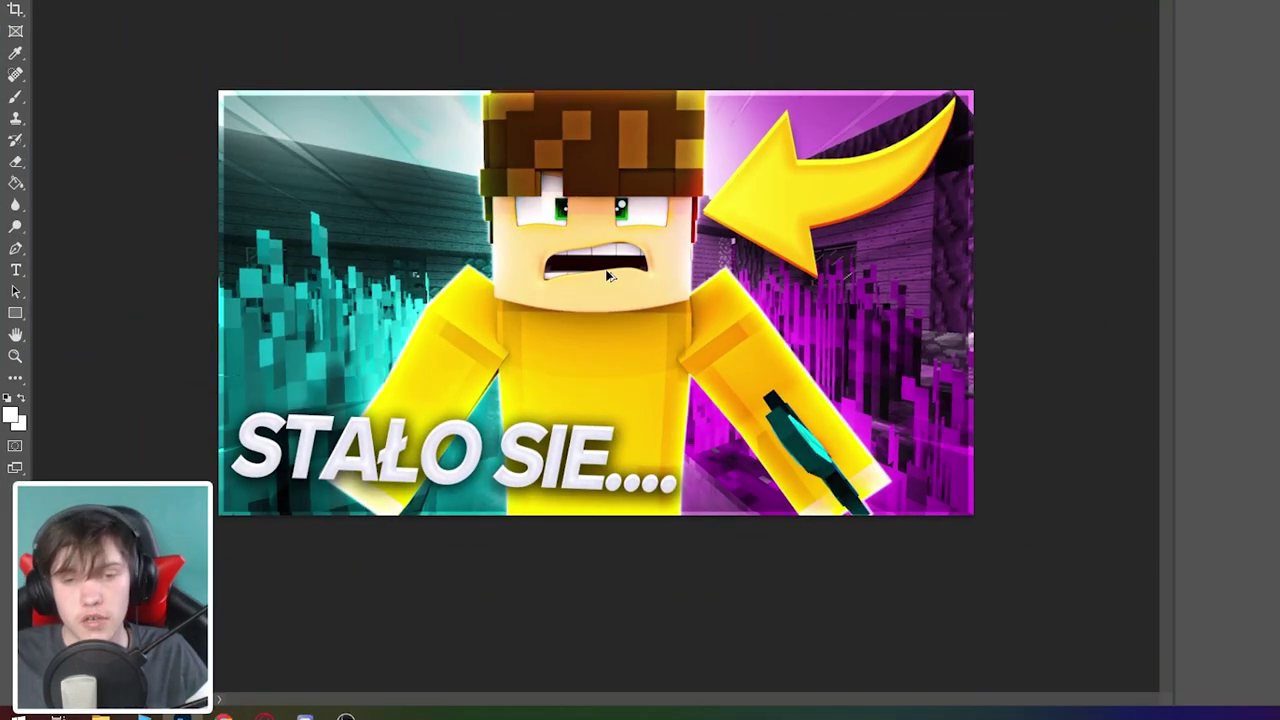
scroll(607, 275, "up", 2)
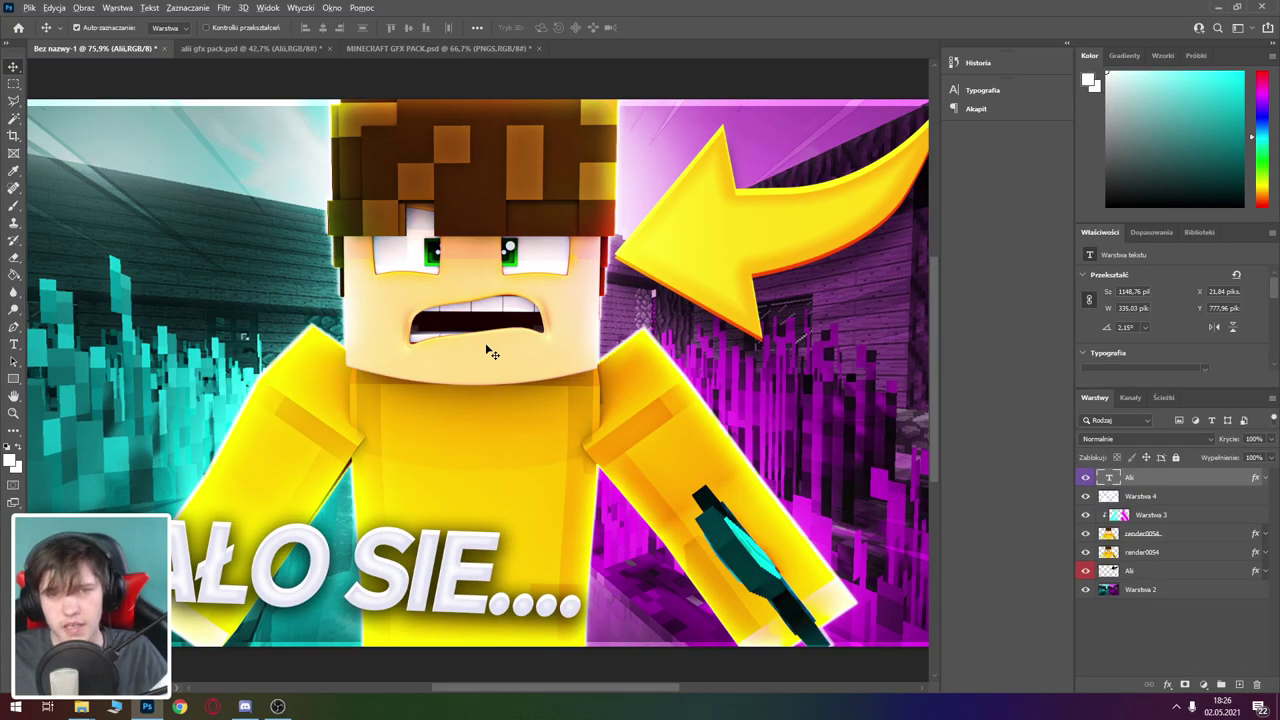
scroll(488, 352, "down", 2)
scroll(490, 355, "down", 2)
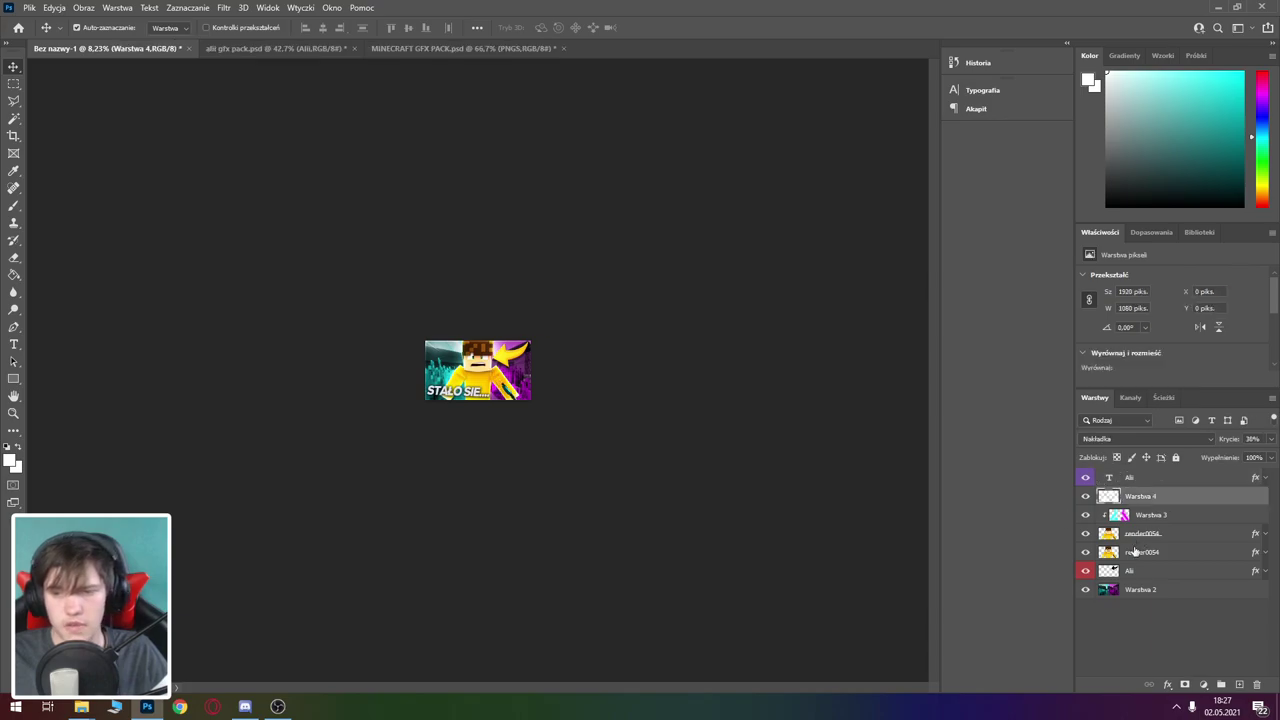
Step: Merge all visible thumbnail layers into a single Warstwa 2 and fit it on screen
right_click(1160, 590)
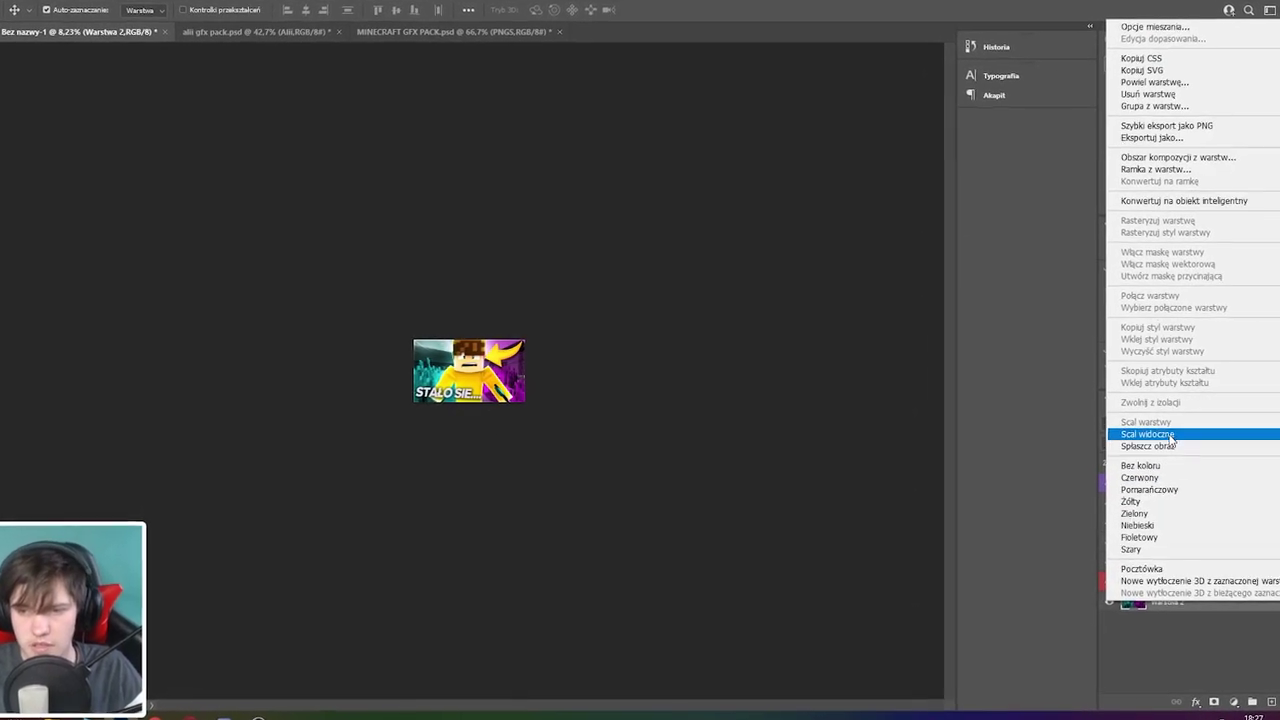
left_click(1130, 425)
key("ctrl+0")
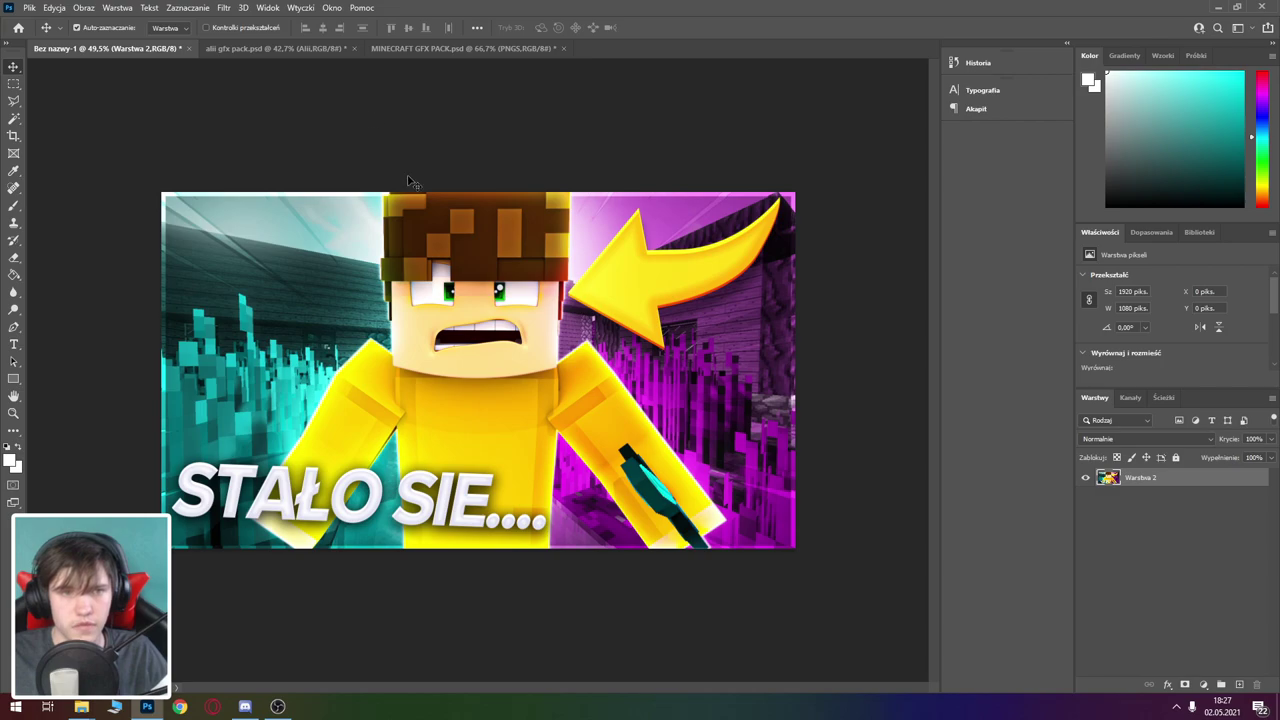
Step: Shift the merged image's hue to -3 with Hue/Saturation
key("ctrl+u")
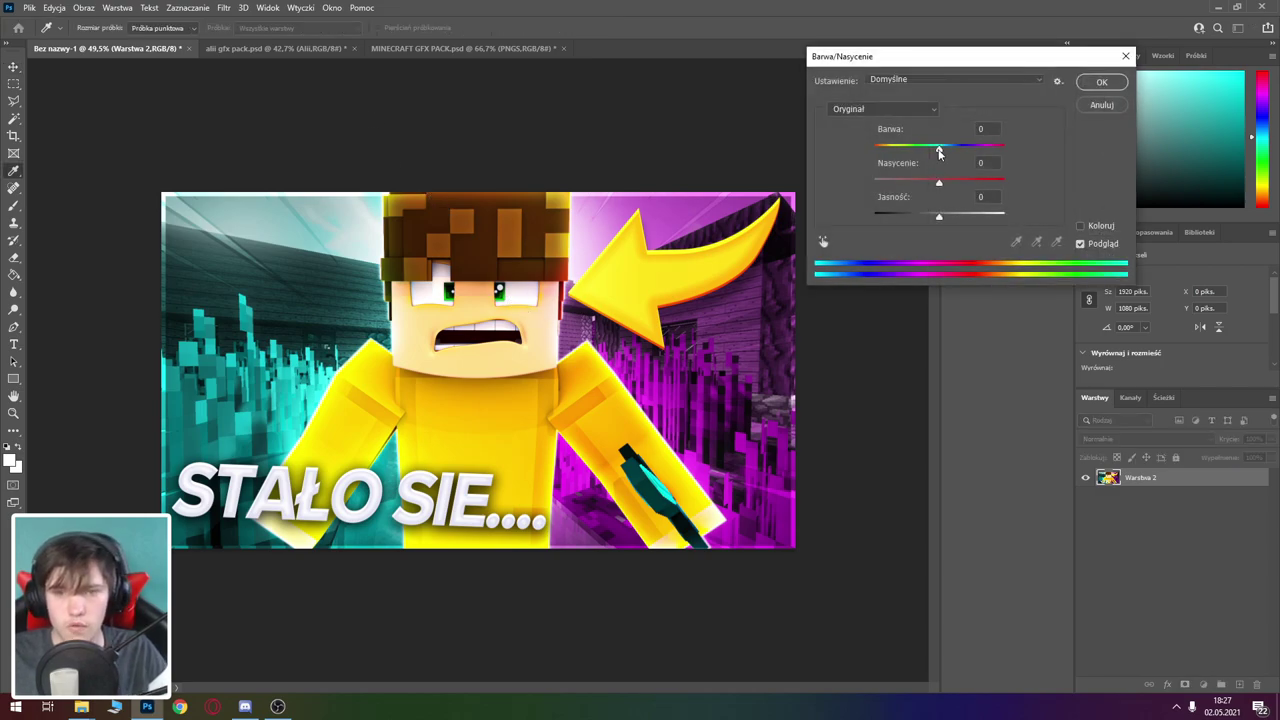
left_click_drag(939, 152, 938, 152)
left_click(1102, 80)
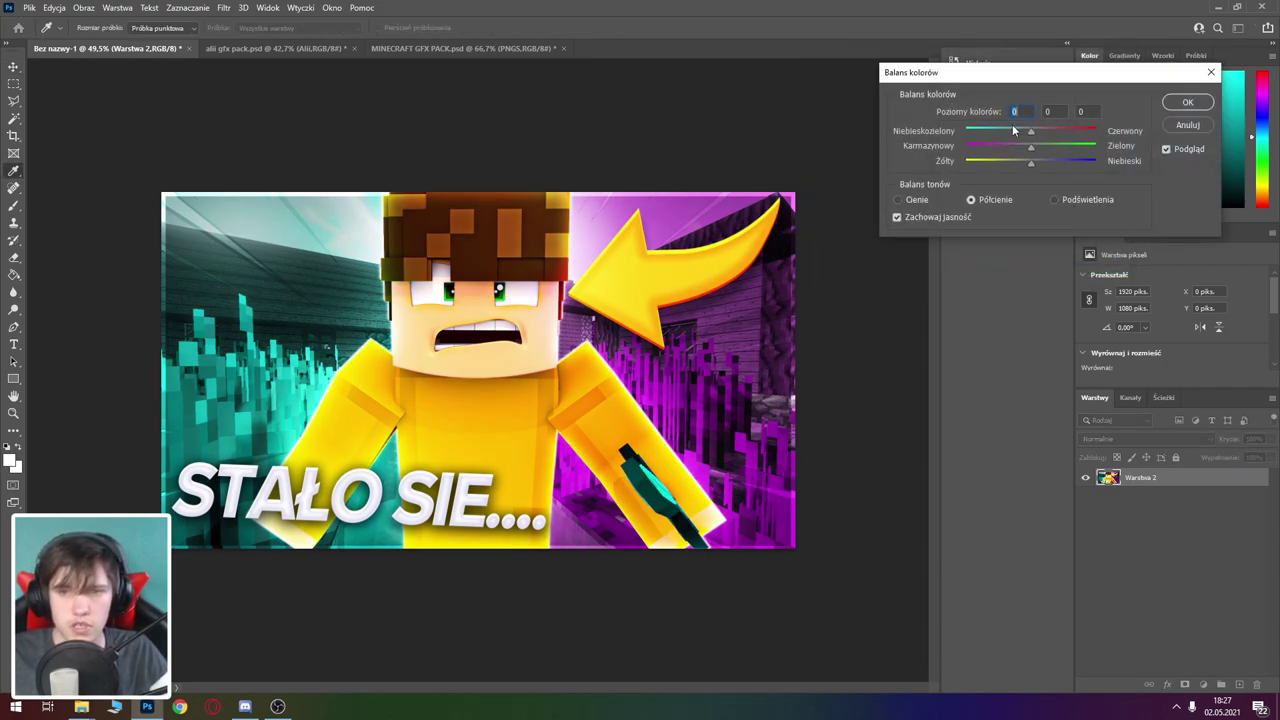